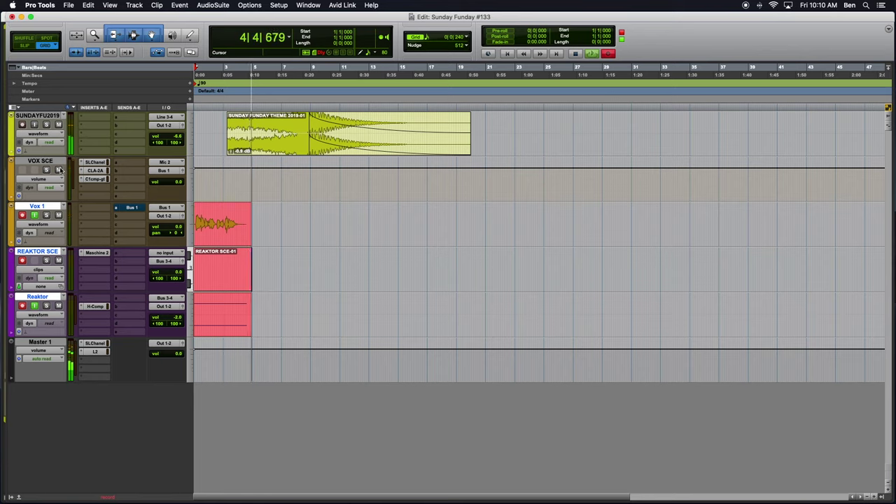
Toggle the mute on the VOX SCE track and open the Maschine 2 plug-in from the REAKTOR SCE track.
left_click(59, 170)
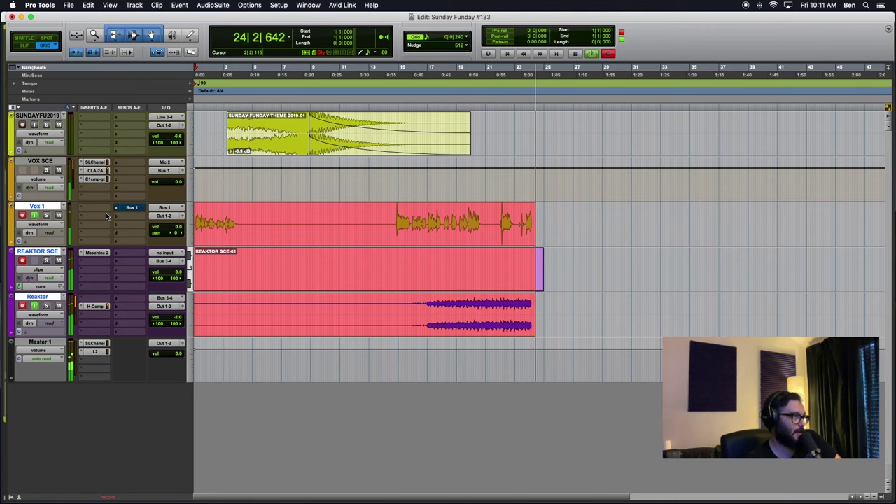
left_click(96, 252)
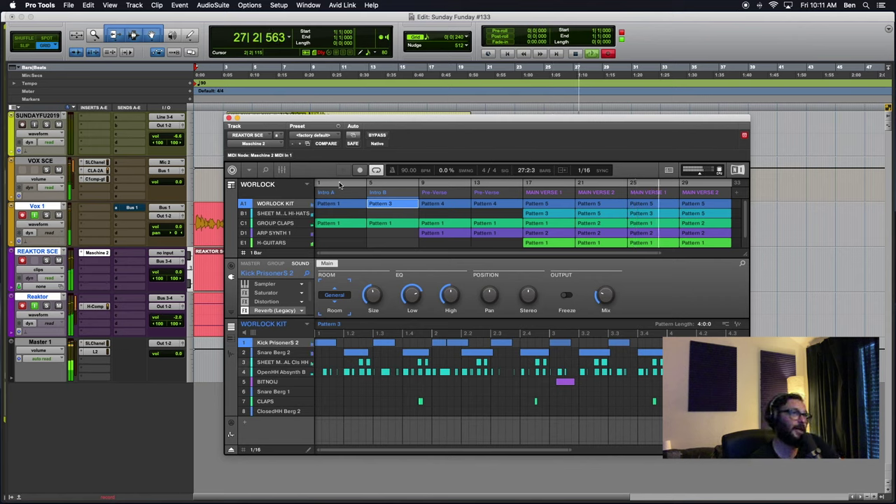
Select Pattern 1 of WORLOCK KIT in the Intro A section and look through its sounds and notes.
left_click(340, 200)
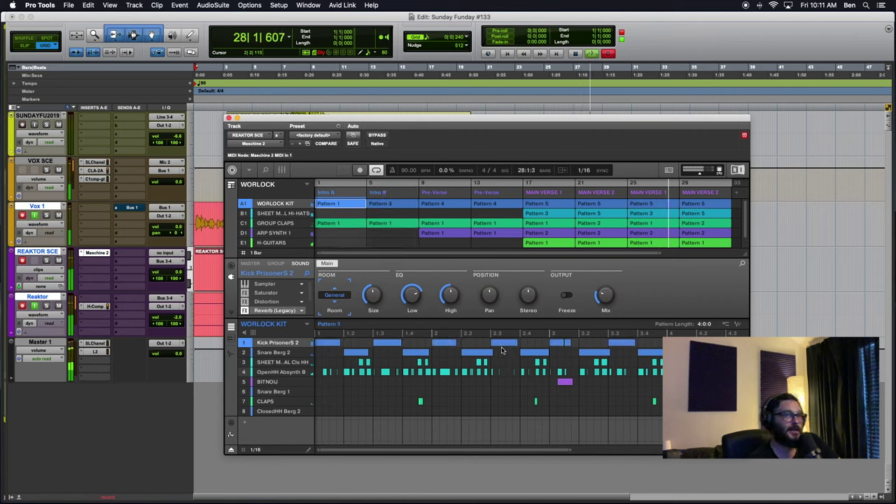
scroll(325, 392, "down", 5)
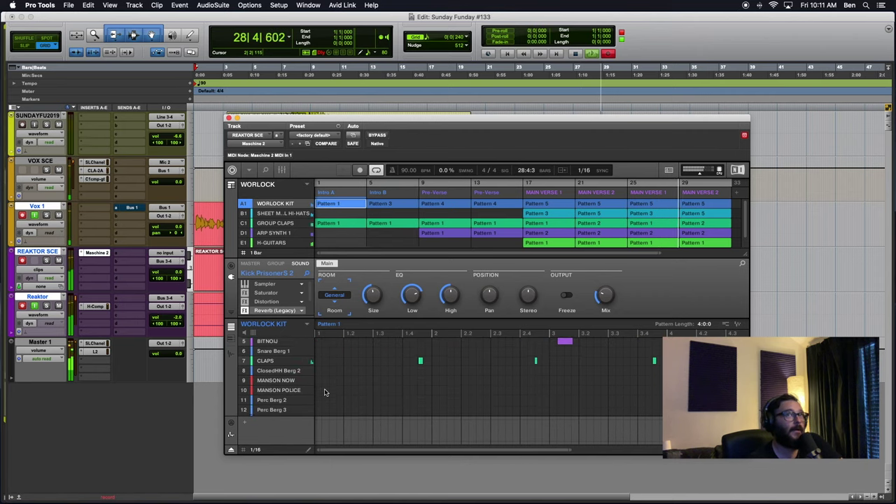
scroll(324, 392, "up", 2)
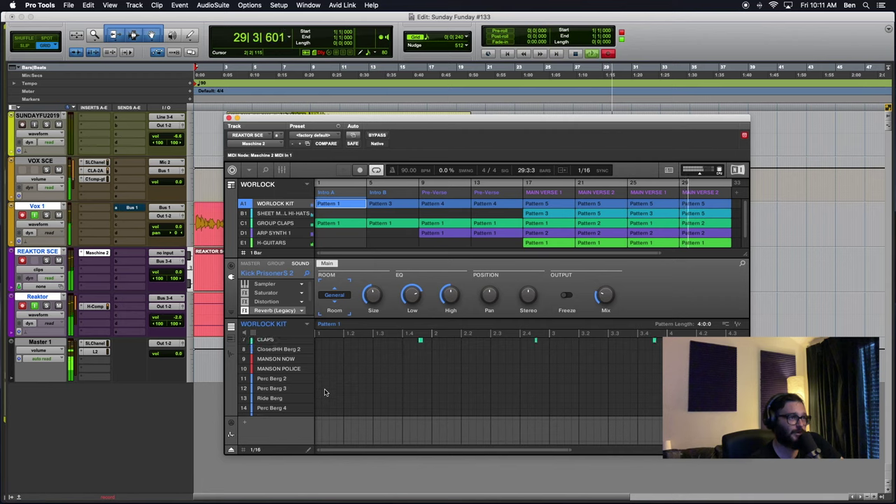
scroll(329, 389, "up", 1)
scroll(391, 378, "up", 3)
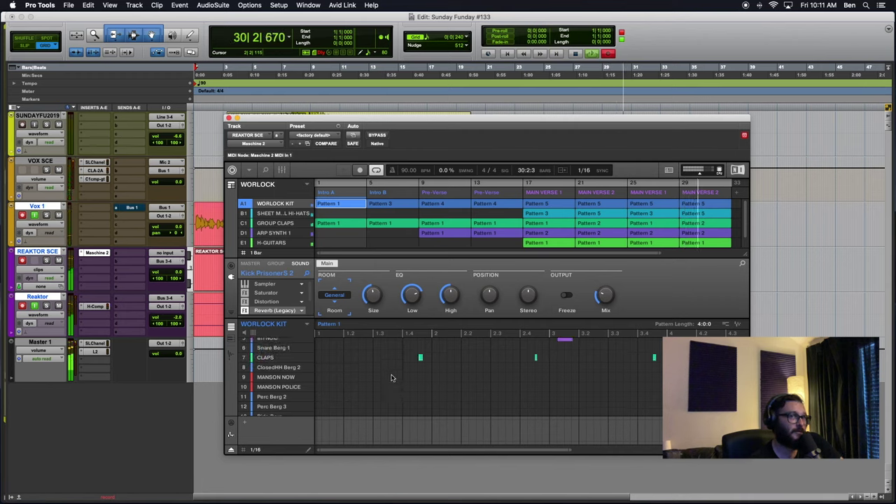
Select the BITNOIJ sound, look through the modules of its BITNOISE OBERTIEM patch in the Reaktor editor, and close the editor.
left_click(267, 372)
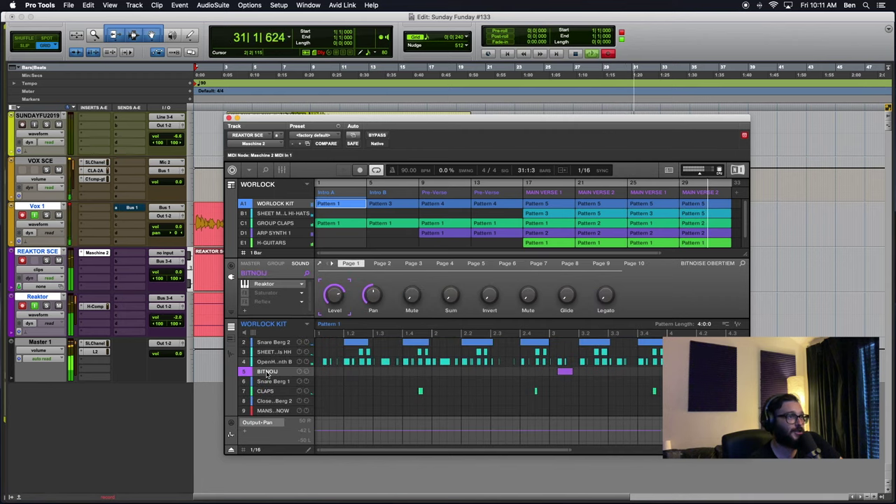
left_click(320, 264)
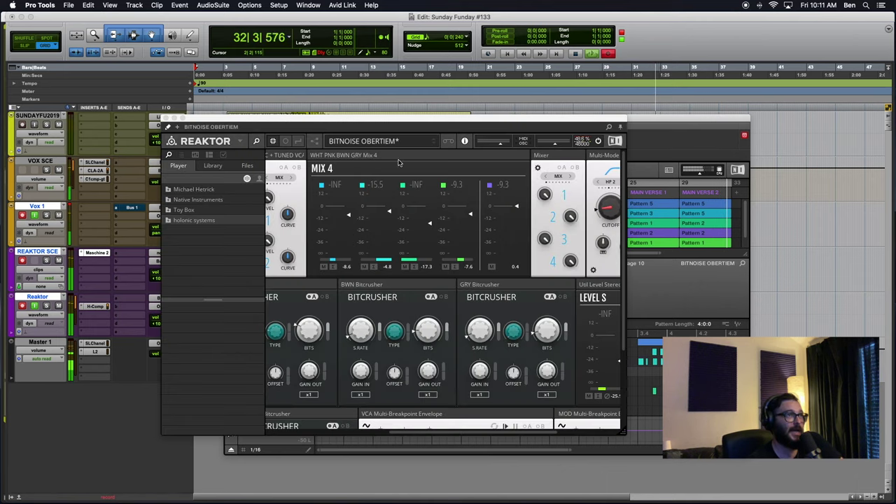
scroll(448, 313, "left", 5)
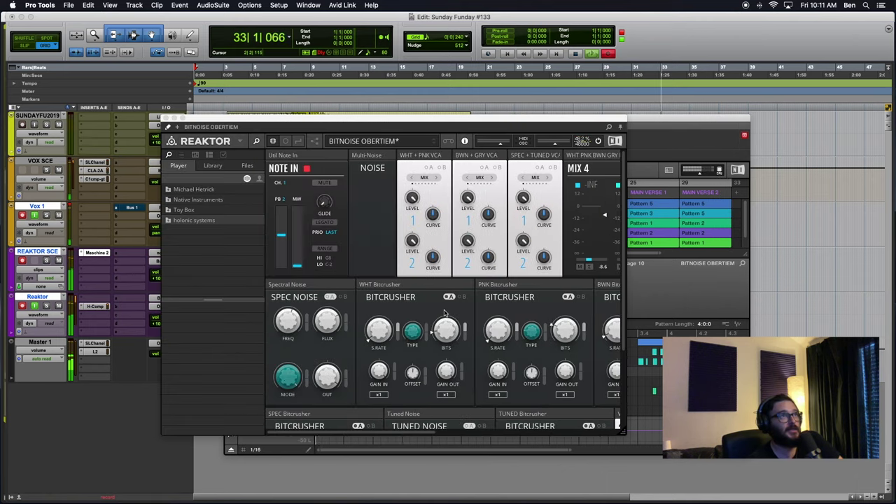
left_click(627, 433)
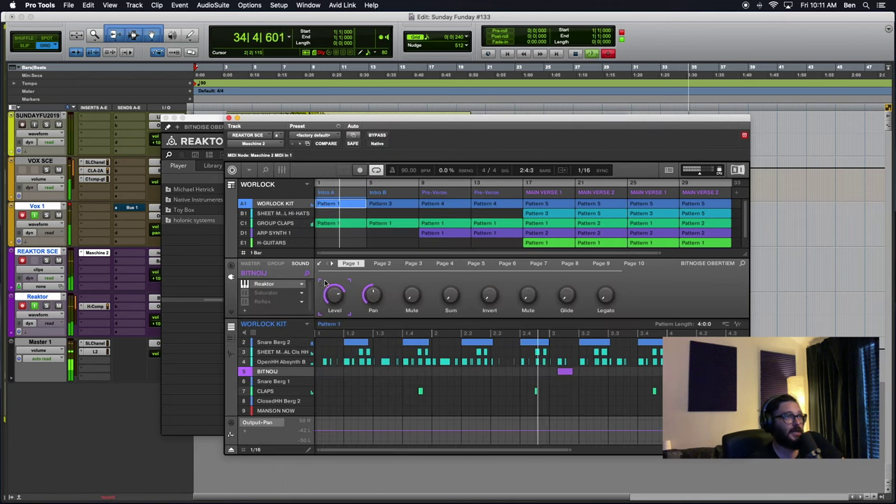
left_click(207, 125)
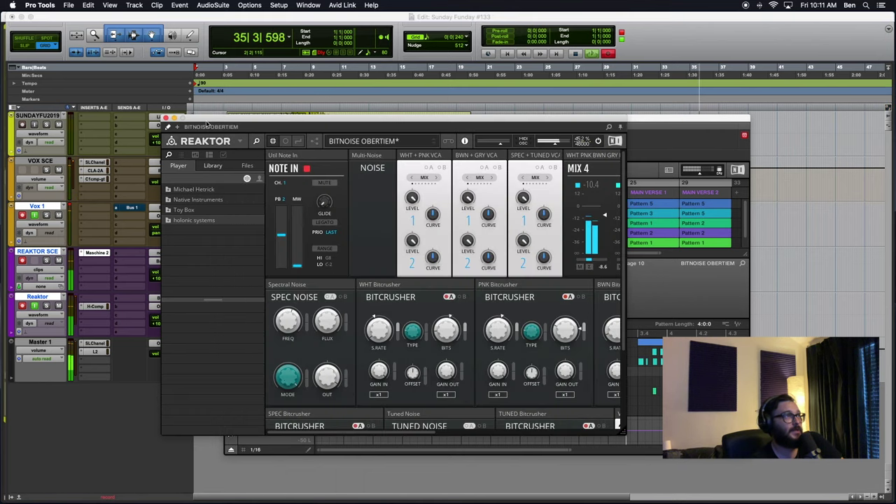
scroll(532, 378, "right", 10)
scroll(512, 357, "down", 5)
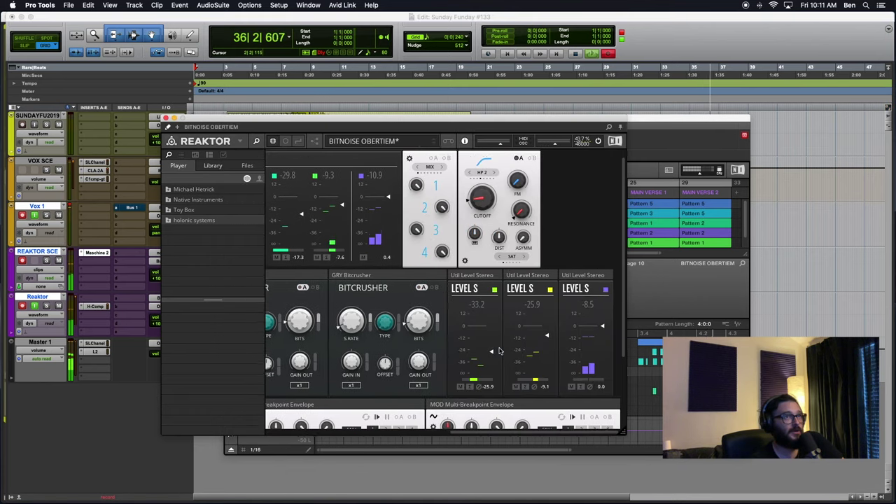
scroll(499, 350, "left", 6)
scroll(499, 350, "up", 6)
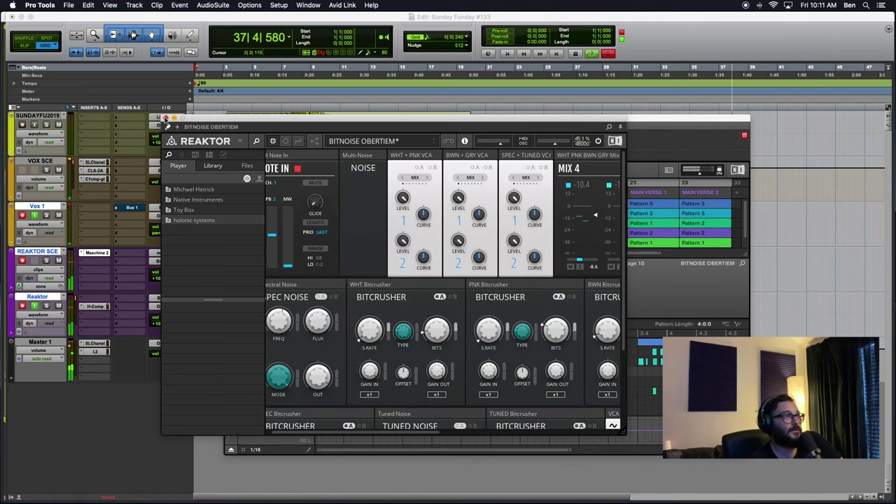
left_click(166, 118)
Select Pattern 3 of WORLOCK KIT in the Intro B section and inspect its notes across the whole pattern.
left_click(382, 203)
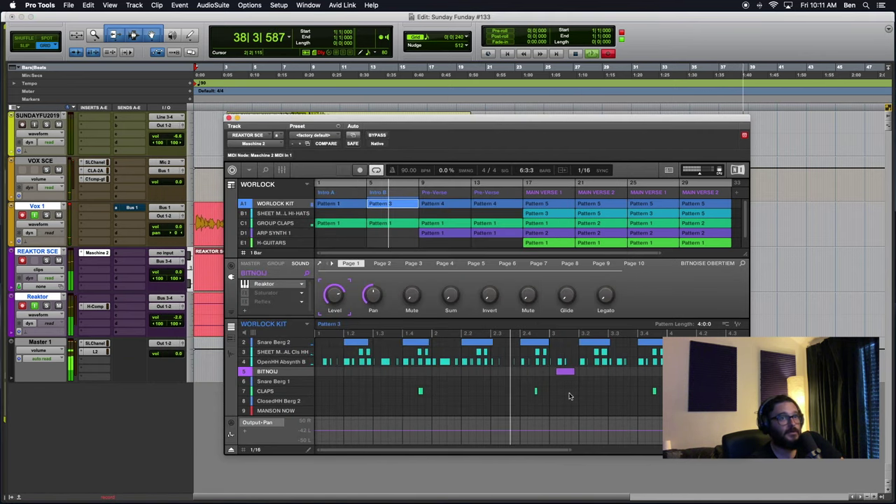
scroll(590, 394, "down", 2)
scroll(590, 397, "down", 2)
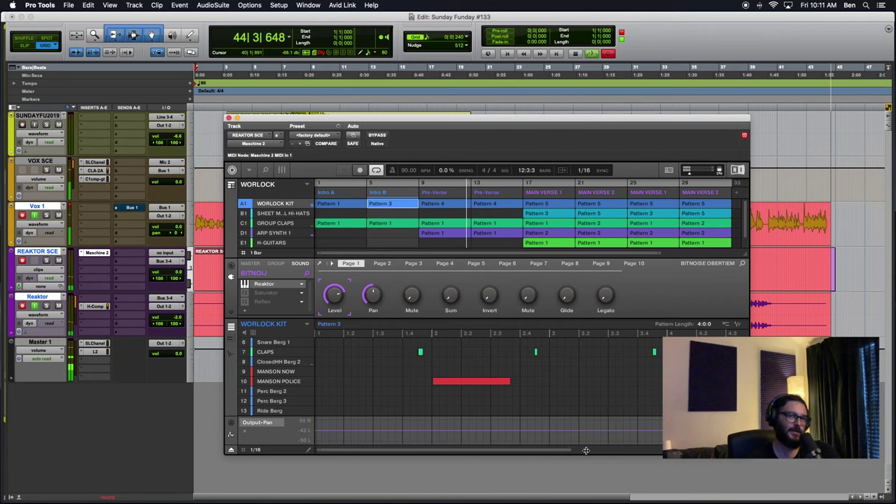
left_click_drag(573, 450, 609, 451)
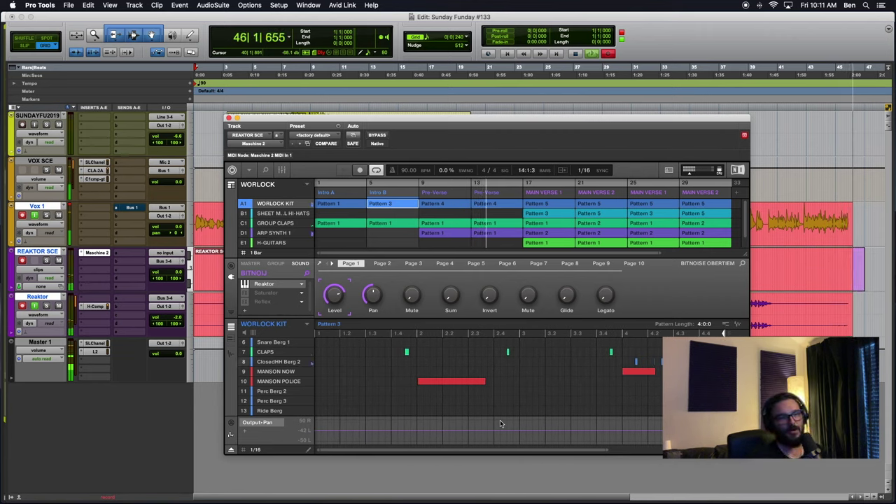
scroll(396, 389, "up", 1)
scroll(395, 389, "up", 5)
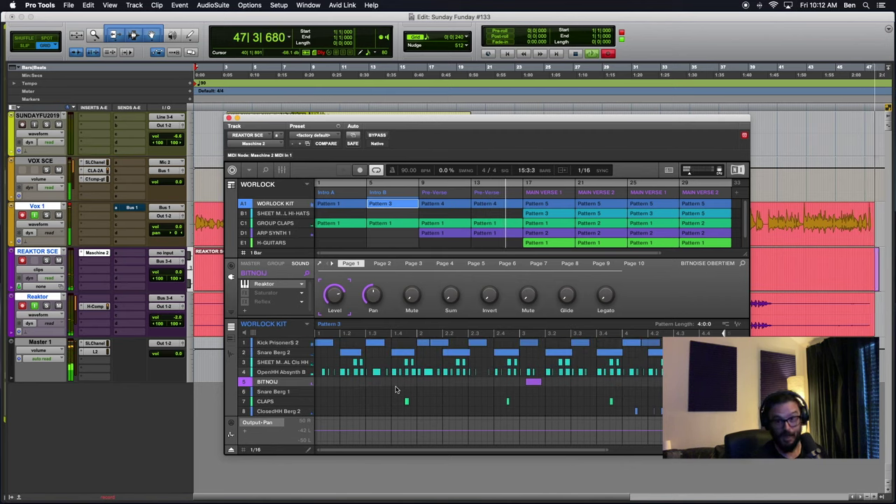
Examine the MANSON NOW and MANSON POLICE sounds and their notes in Pattern 3 of WORLOCK KIT.
scroll(396, 389, "down", 1)
scroll(395, 389, "down", 7)
scroll(395, 389, "up", 7)
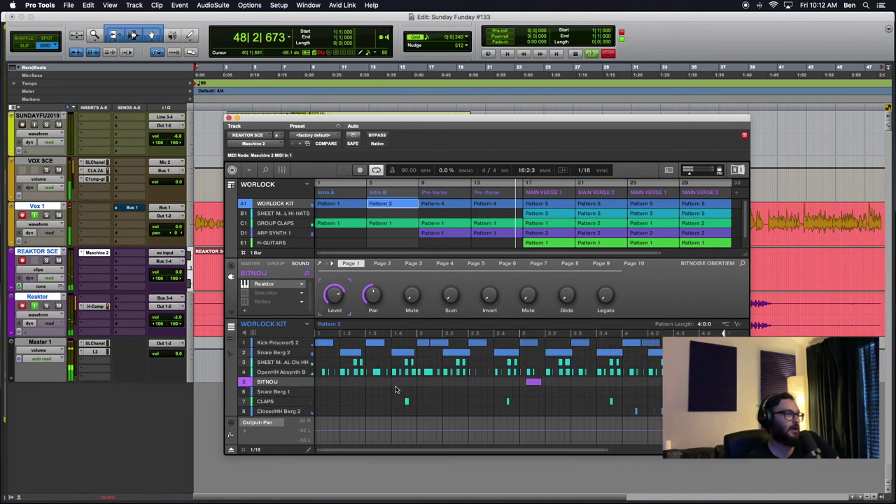
scroll(395, 389, "down", 6)
scroll(396, 390, "up", 1)
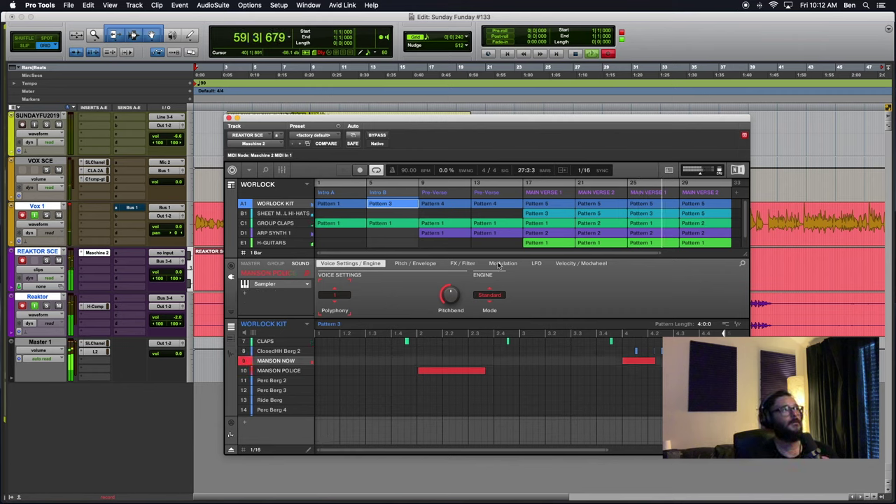
left_click(70, 206)
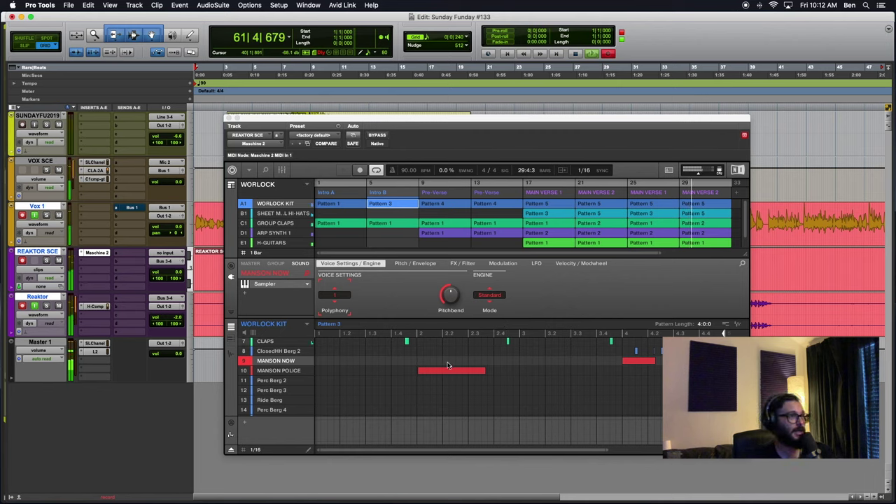
scroll(289, 355, "up", 3)
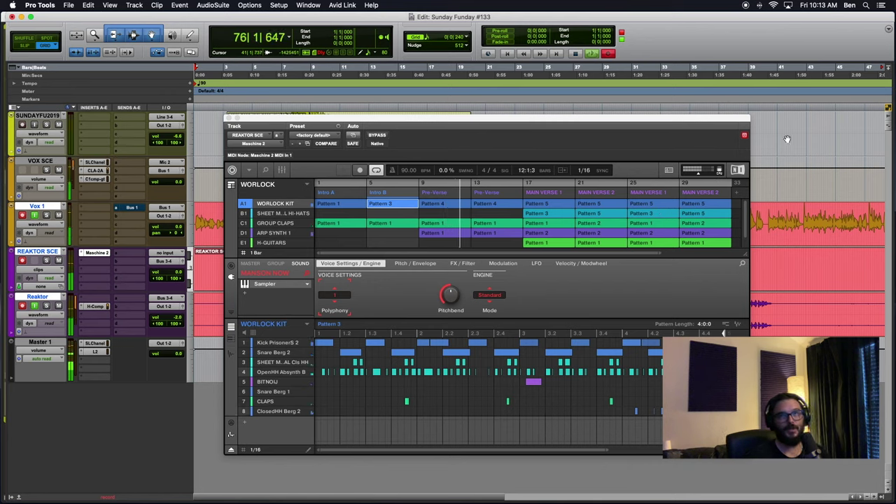
Zoom out the edit timeline to bring the running recording back into view.
key("r")
key("r")
key("r")
key("t")
key("t")
key("r")
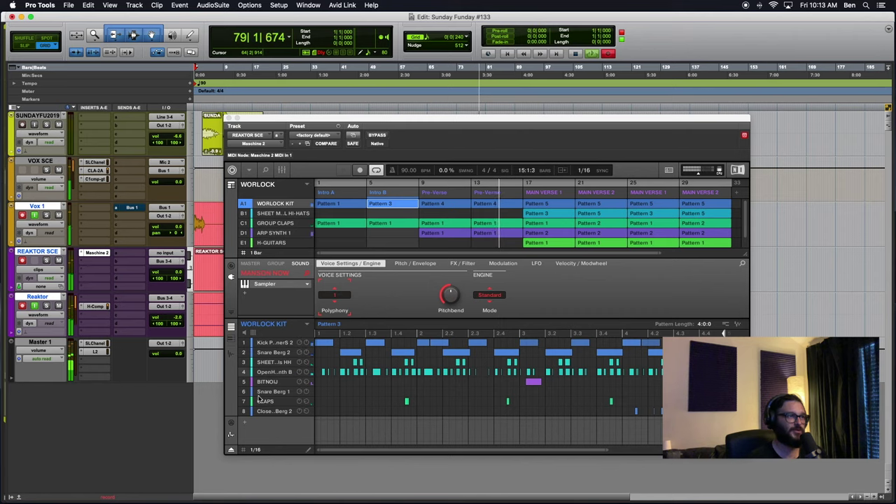
Review the lower sounds of WORLOCK KIT and the Intro A and Intro B scenes, and select the Perc Berg 3 sound.
scroll(259, 399, "down", 3)
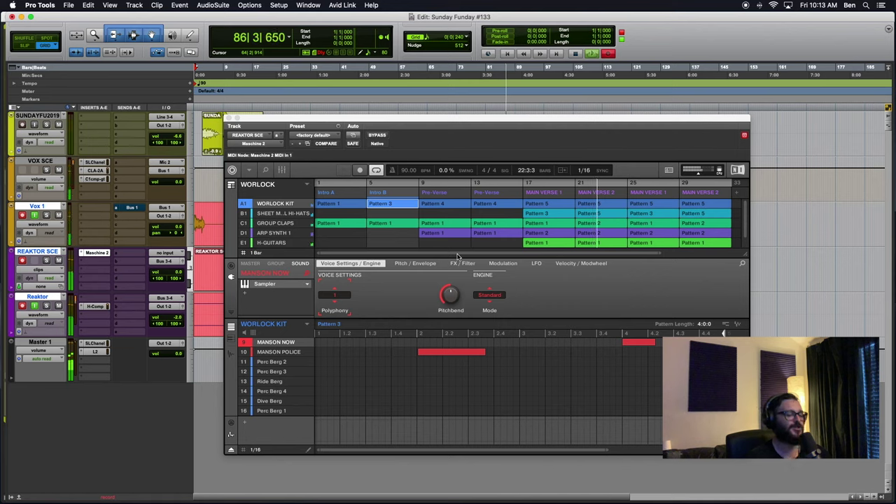
left_click(359, 196)
left_click(394, 195)
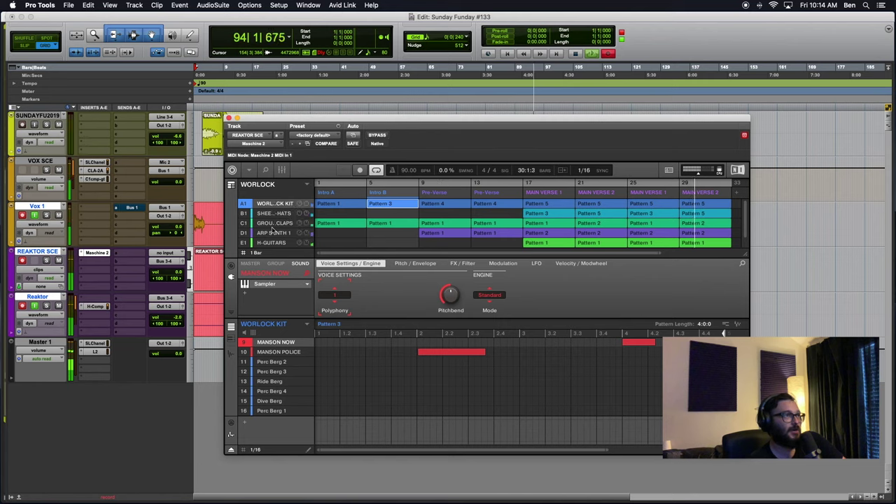
left_click(267, 372)
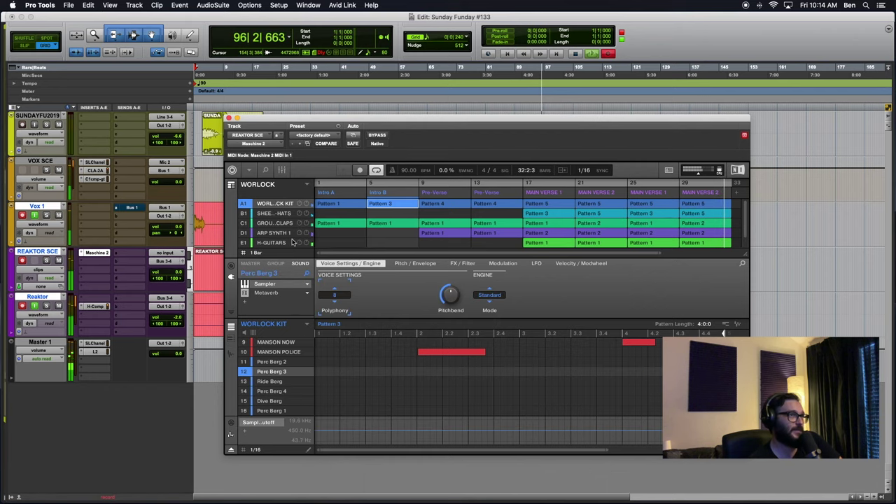
Show the Maschine library browser and reposition the plug-in window over the edit timeline.
left_click(265, 169)
left_click_drag(305, 123, 147, 90)
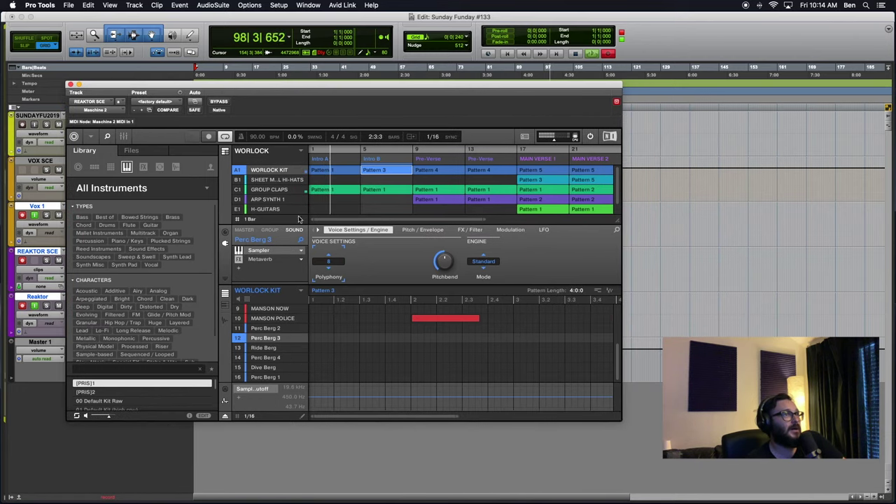
scroll(295, 210, "down", 1)
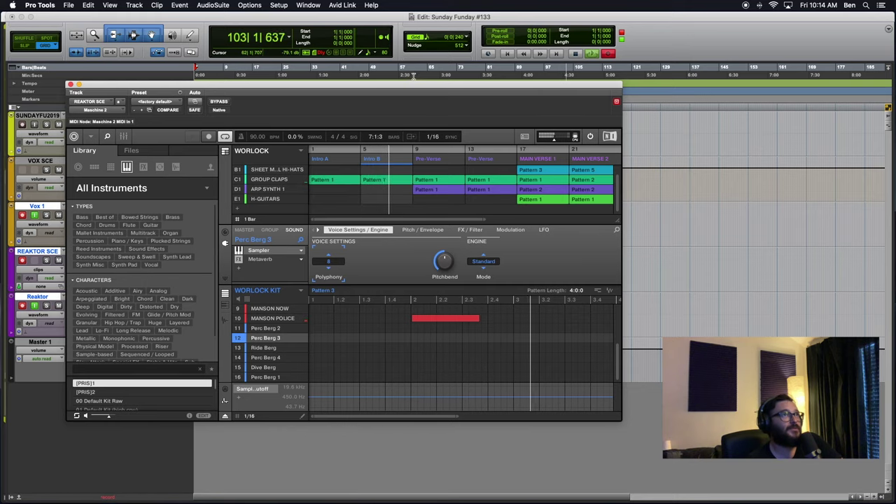
left_click_drag(408, 85, 448, 91)
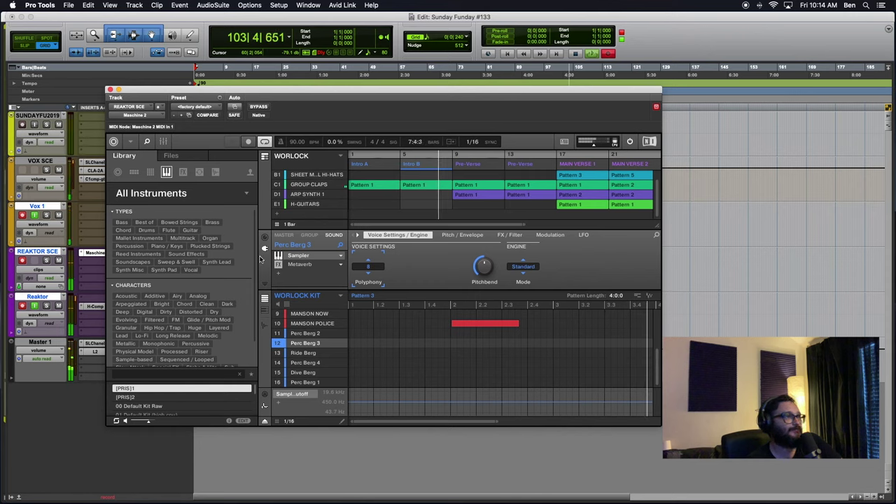
Add a new empty group below H-GUITARS and set its colour to blue.
left_click(286, 212)
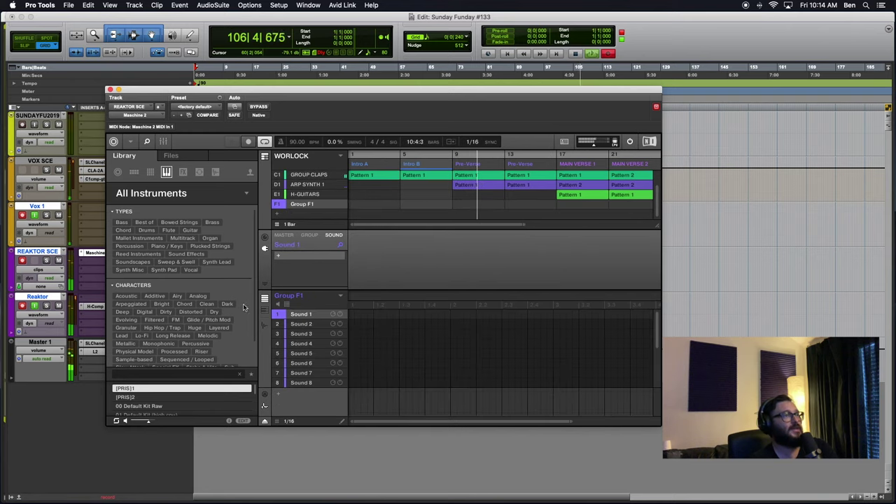
left_click(280, 205)
left_click(280, 205)
right_click(300, 204)
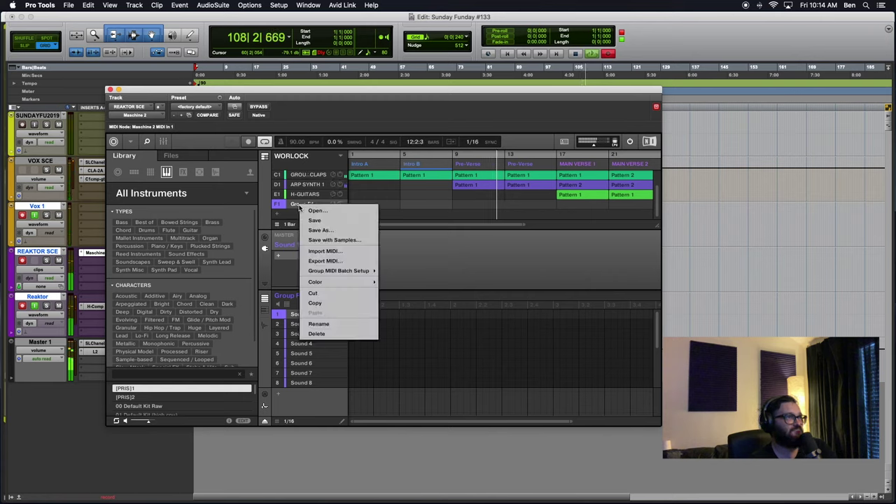
mouse_move(327, 285)
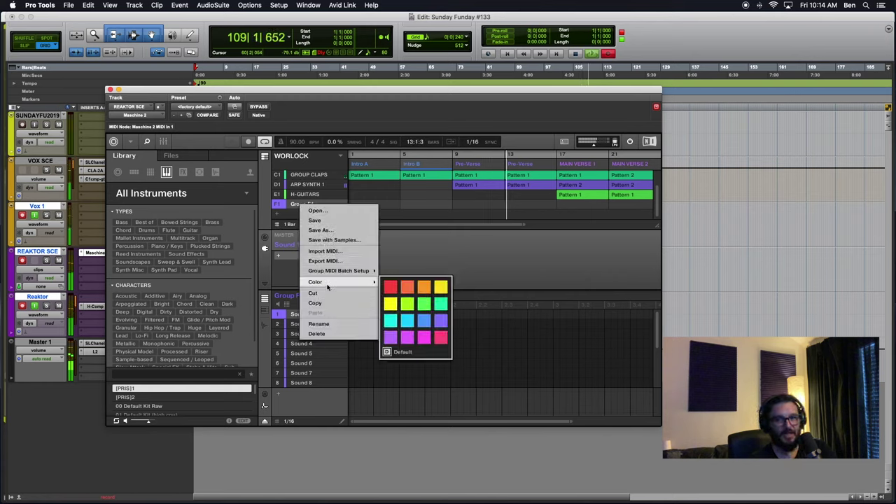
left_click(424, 321)
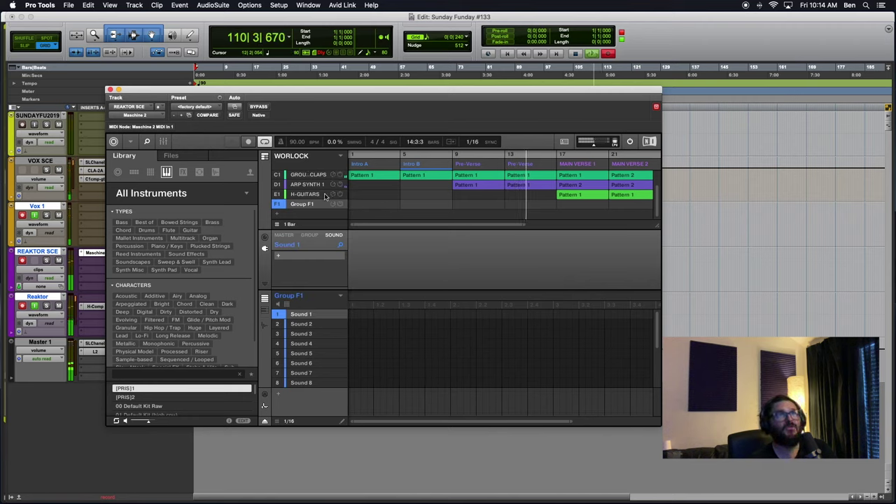
Switch the library browser to groups, look through the list, and filter it by the Kits type.
left_click(134, 173)
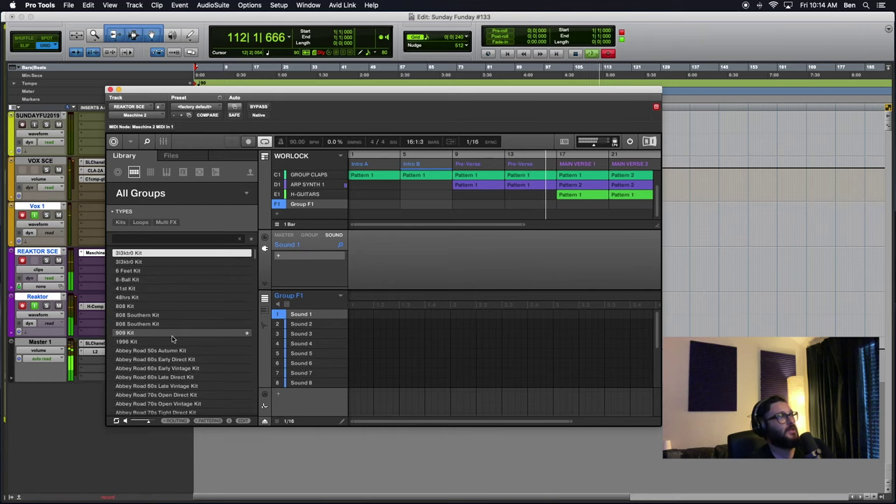
scroll(153, 378, "down", 5)
scroll(152, 379, "down", 10)
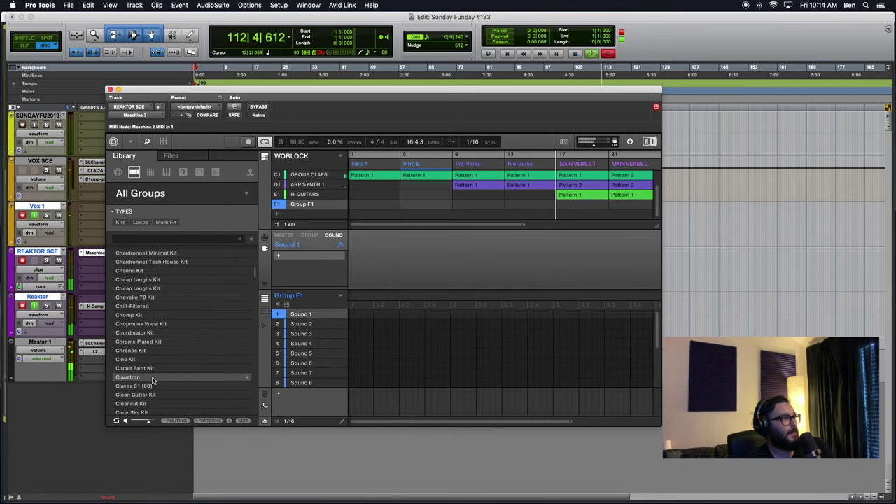
left_click(119, 222)
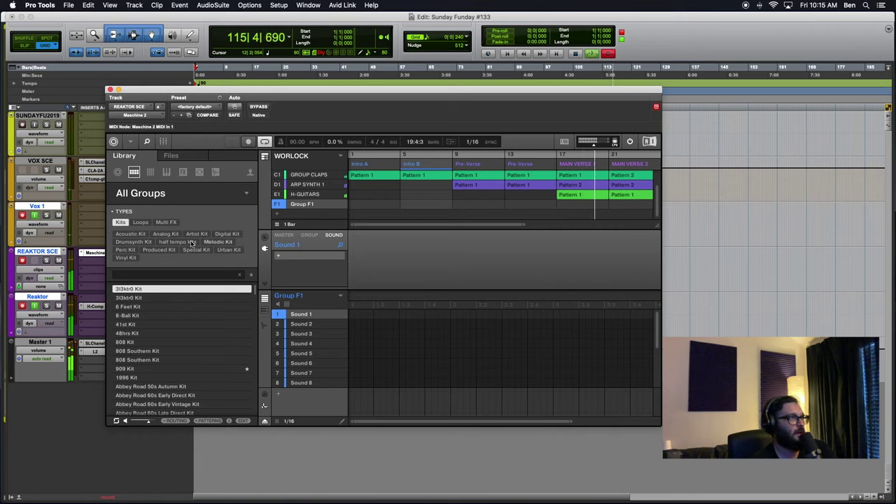
Filter the kits by Digital Kit, look through the list, and load Magic Island Kit into group F1.
left_click(227, 234)
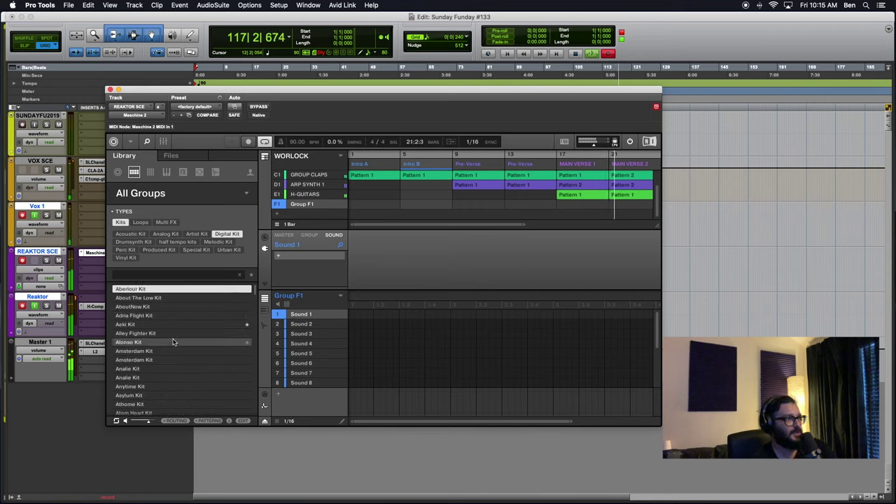
scroll(173, 342, "down", 20)
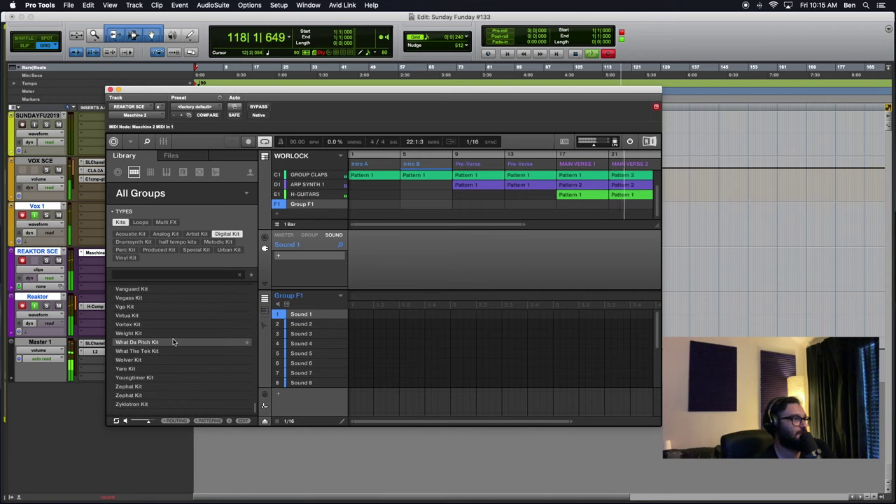
scroll(174, 342, "up", 5)
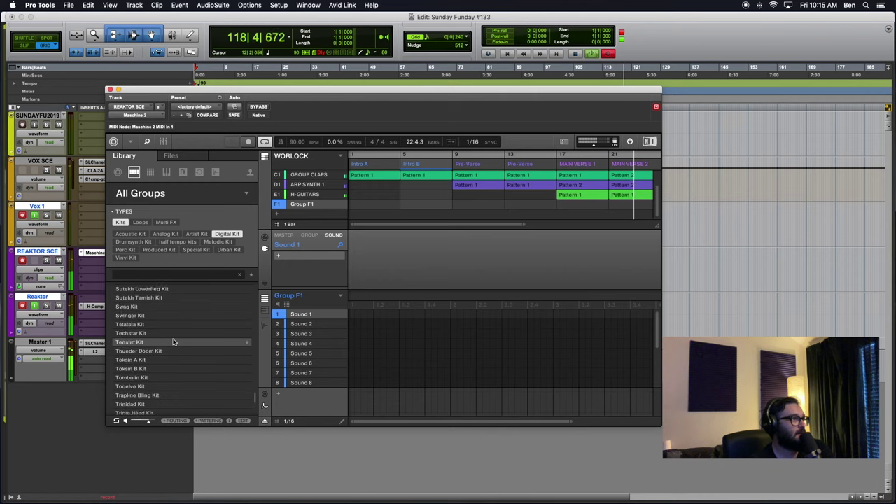
scroll(174, 341, "up", 8)
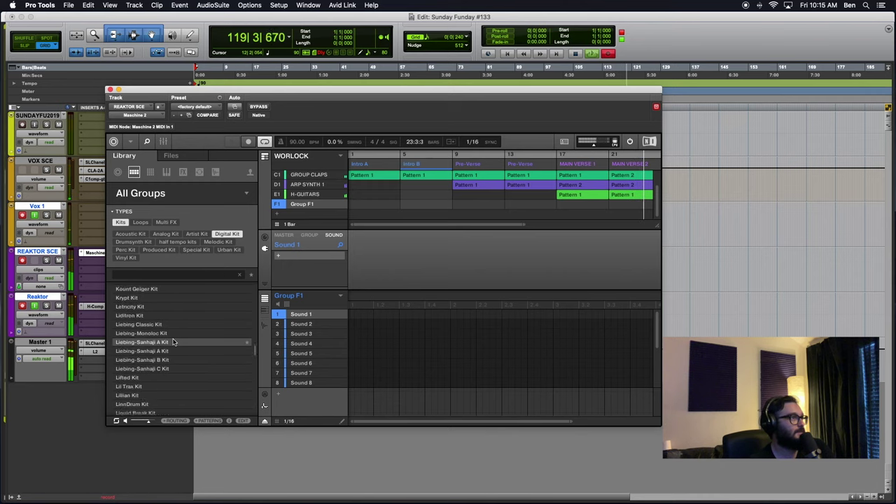
scroll(173, 341, "up", 8)
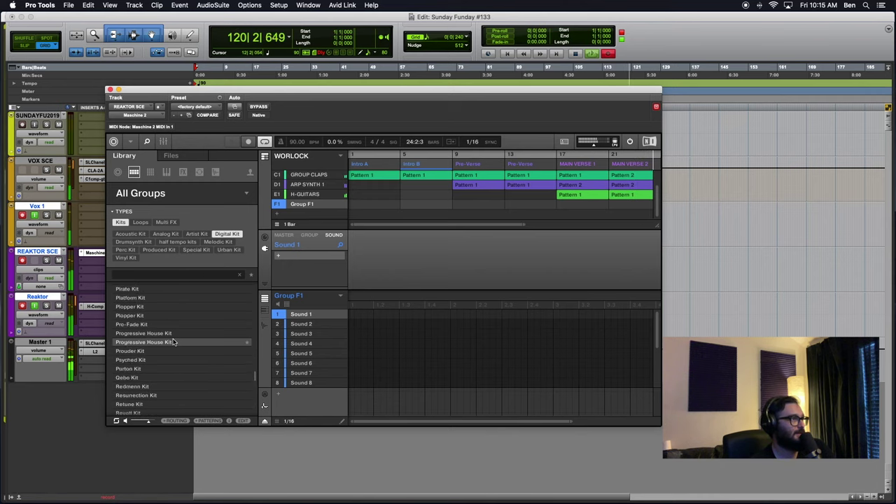
scroll(174, 342, "down", 8)
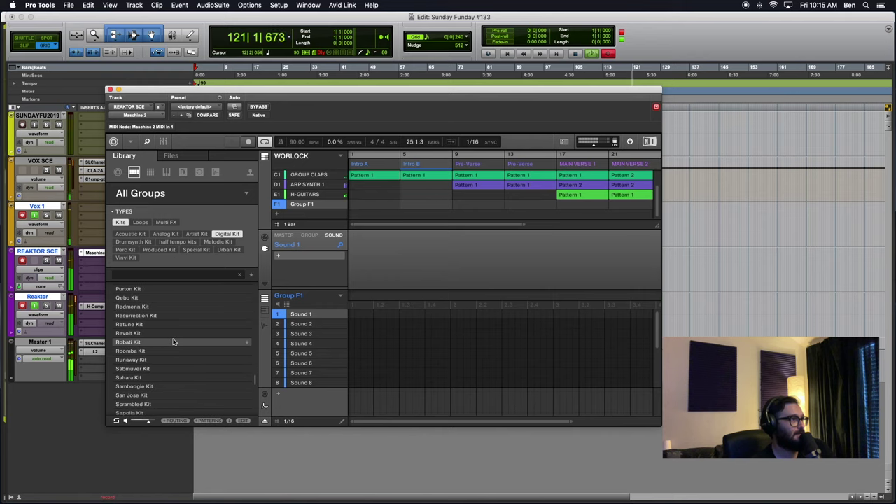
scroll(174, 341, "up", 8)
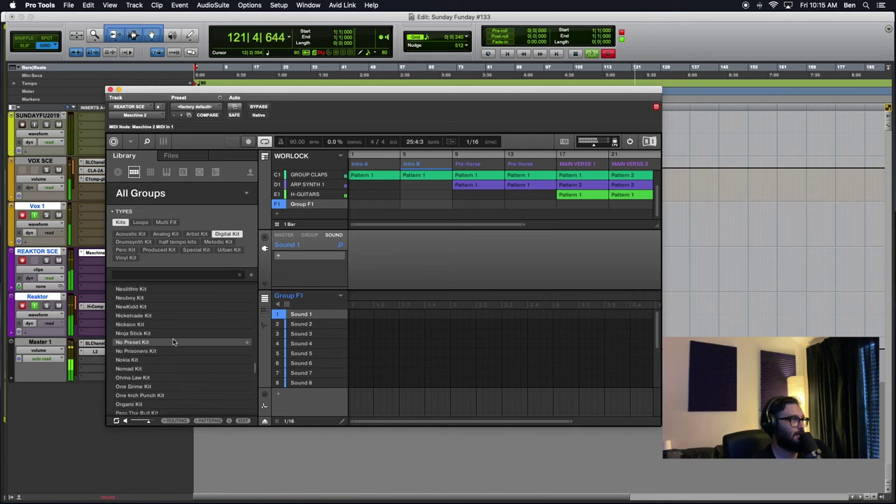
scroll(173, 342, "up", 8)
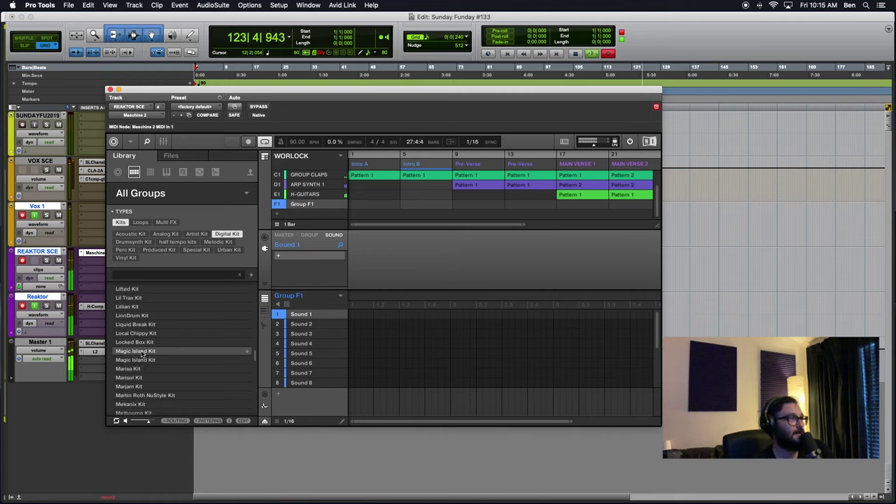
left_click(142, 351)
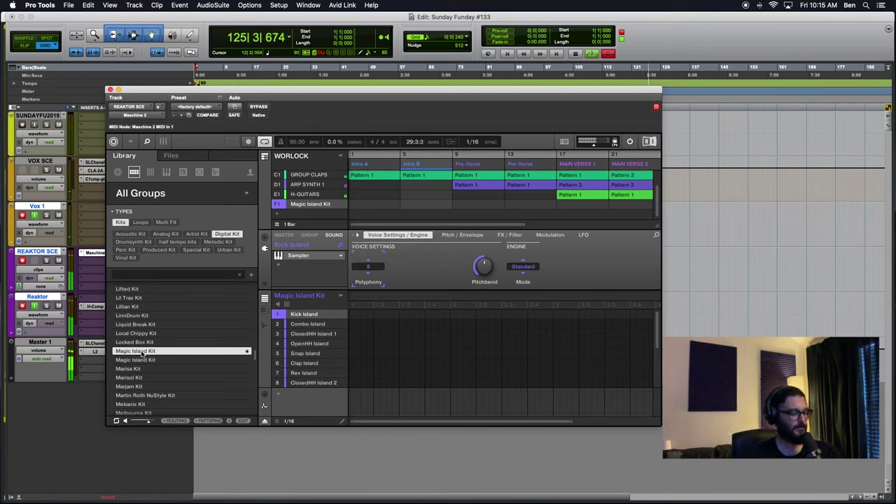
key("Down")
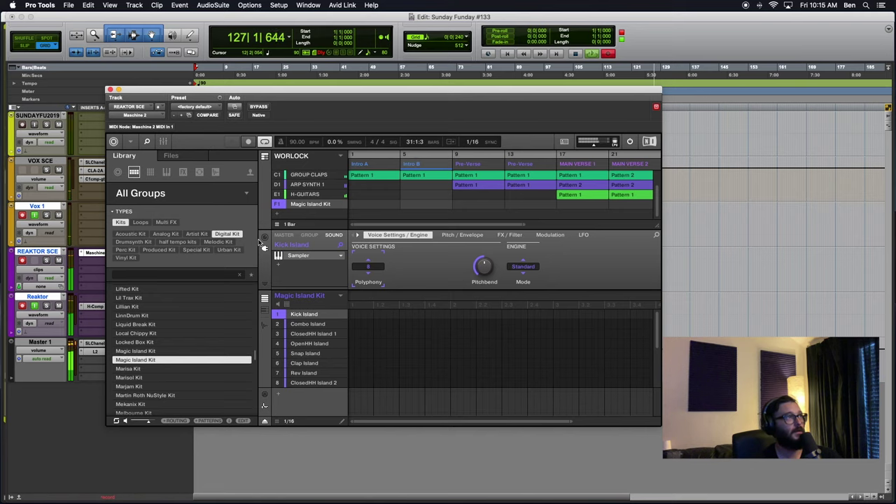
Check the Magic Island Kit channels in the mixer, switch to group level, and show the group mixer.
left_click(164, 141)
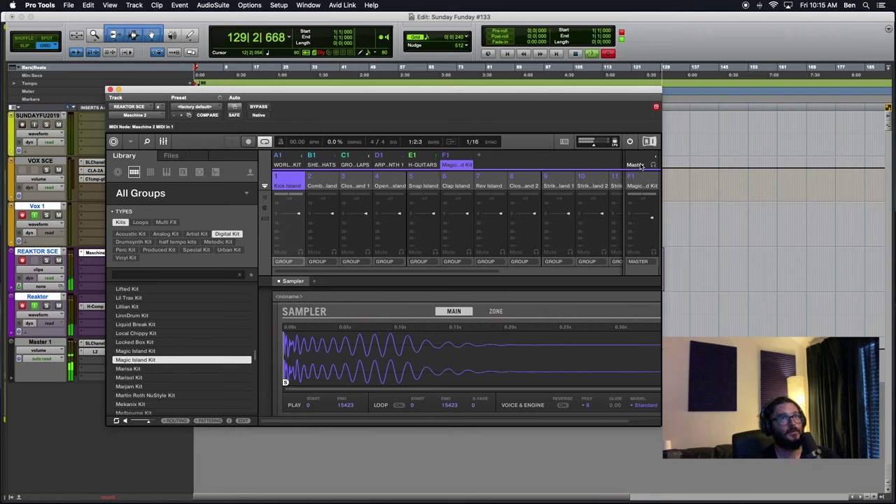
left_click(286, 164)
left_click(461, 164)
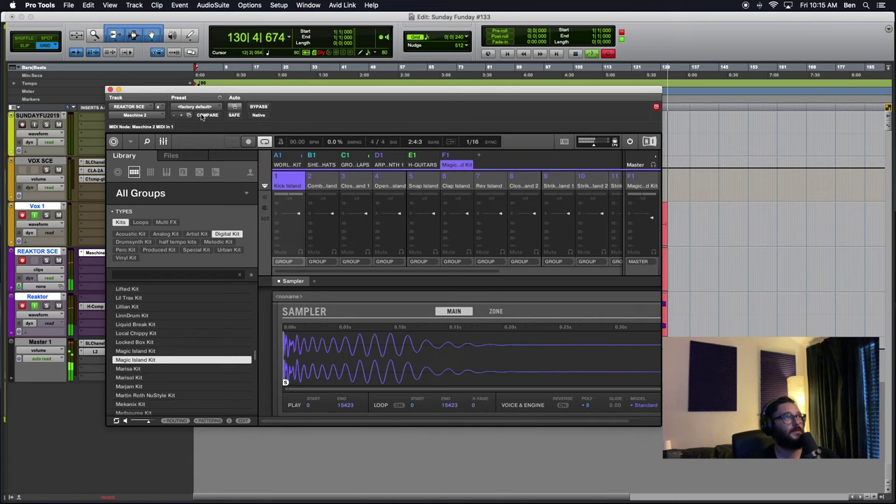
left_click(163, 142)
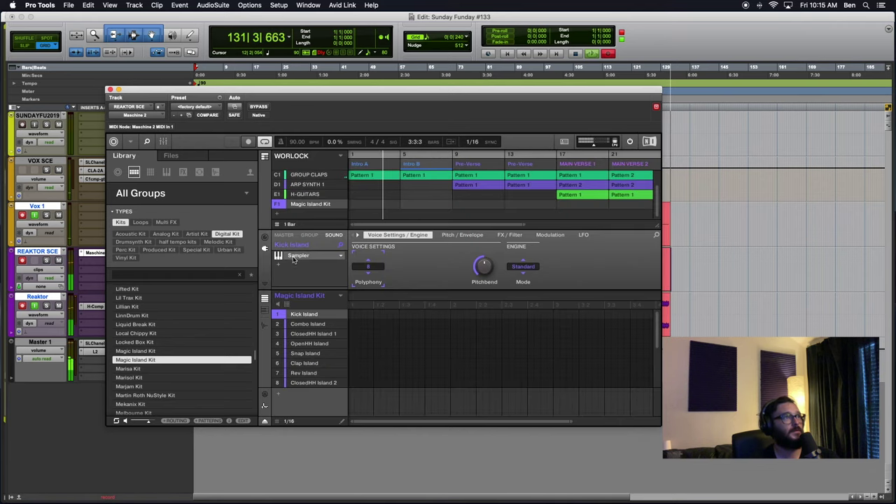
left_click(309, 235)
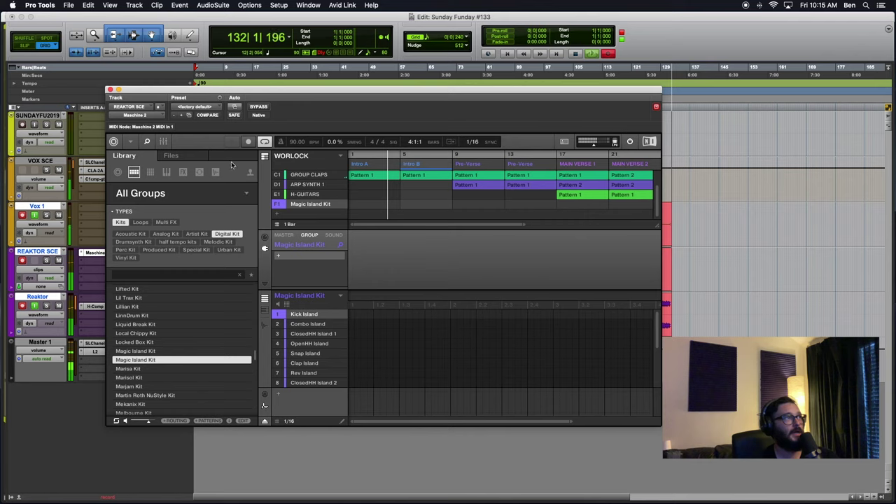
left_click(163, 142)
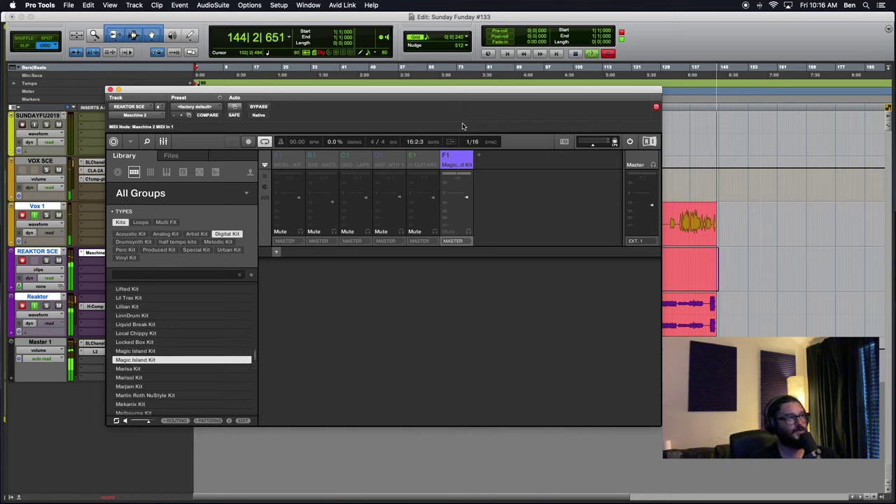
Step through the kits after Magic Island Kit, load Martin Roth NuStyle Kit into group F1, and mark it as a favourite.
key("Down")
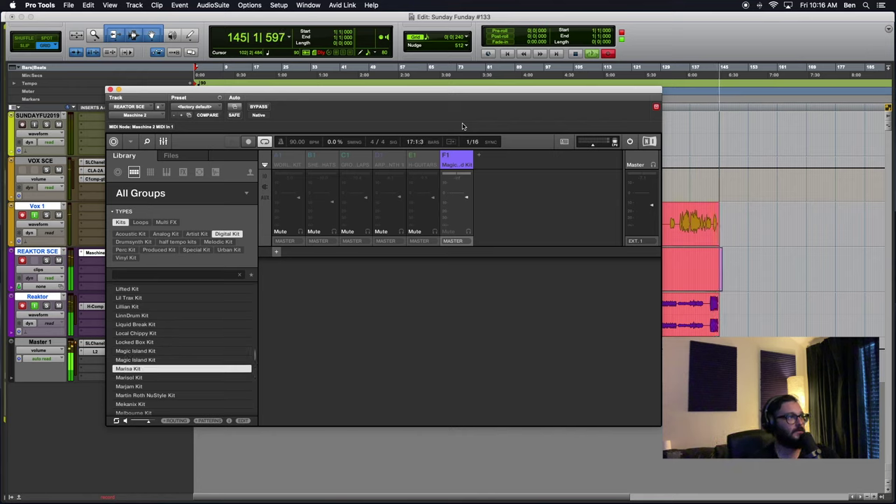
key("Up")
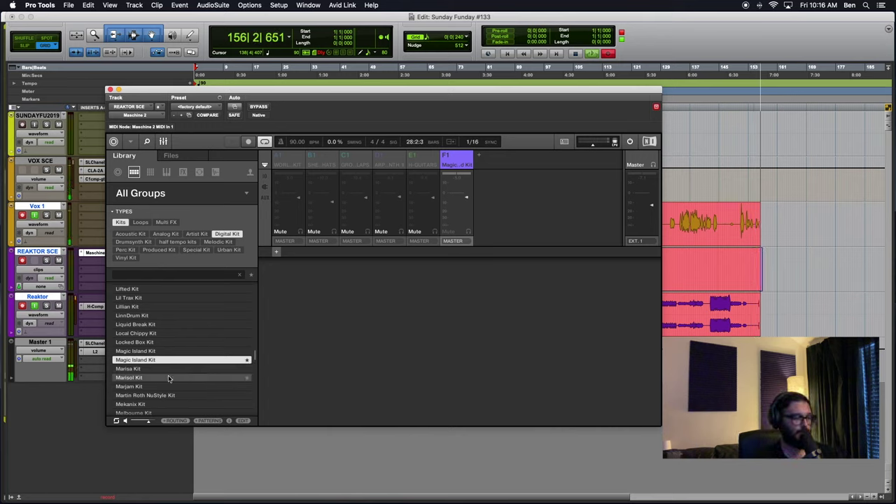
key("Down")
key("Down")
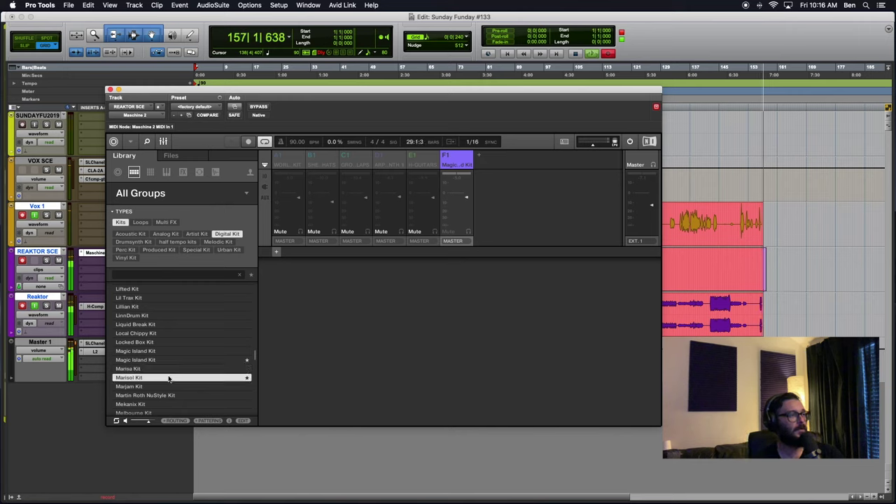
key("Down")
key("Down")
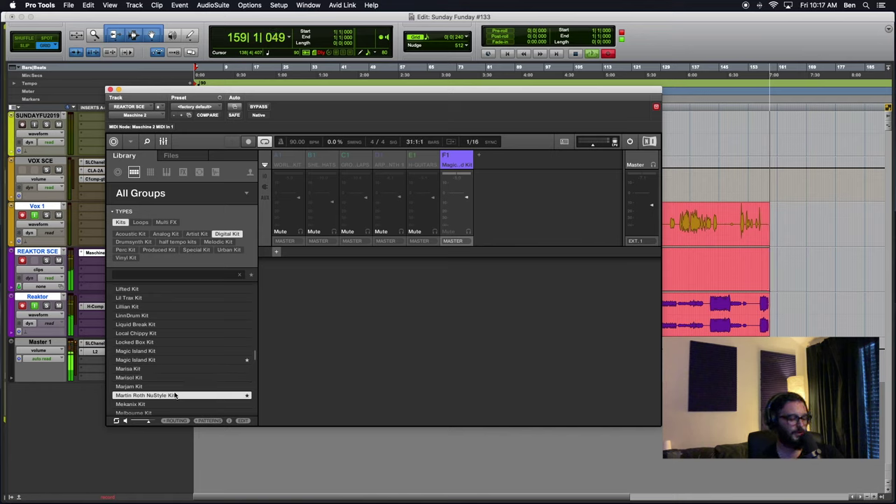
left_click(175, 395)
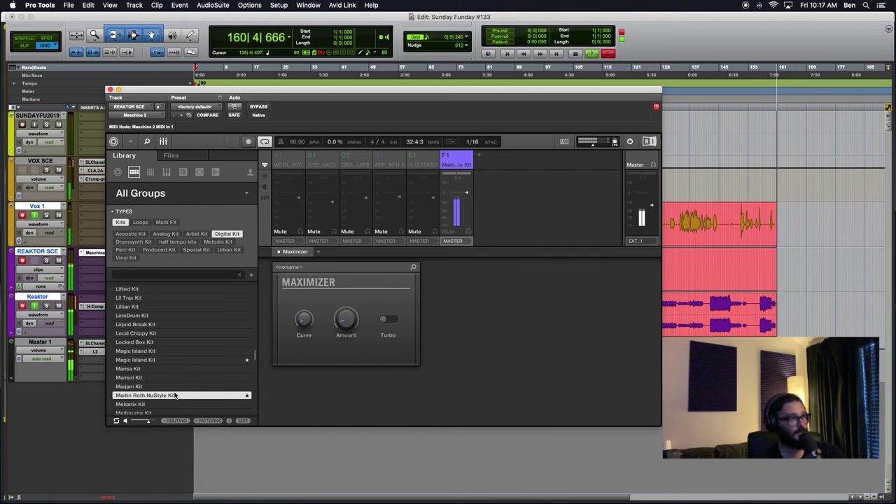
left_click(247, 397)
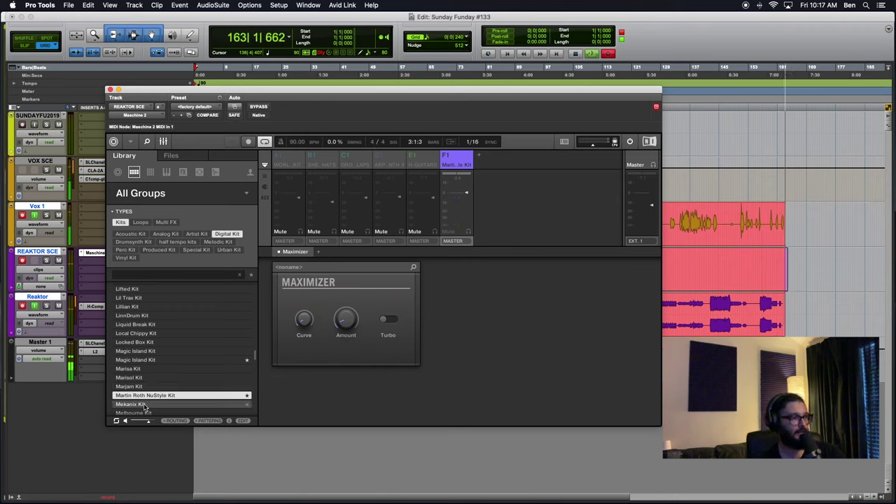
Audition the digital kits after Martin Roth NuStyle Kit one by one, from Mekanix Kit through Sahara Kit, without loading any into group F1.
left_click(143, 405)
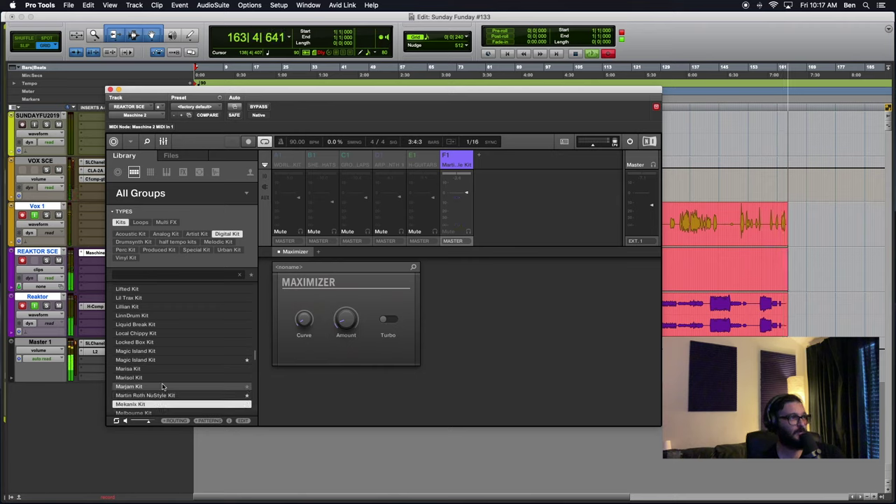
scroll(163, 386, "down", 3)
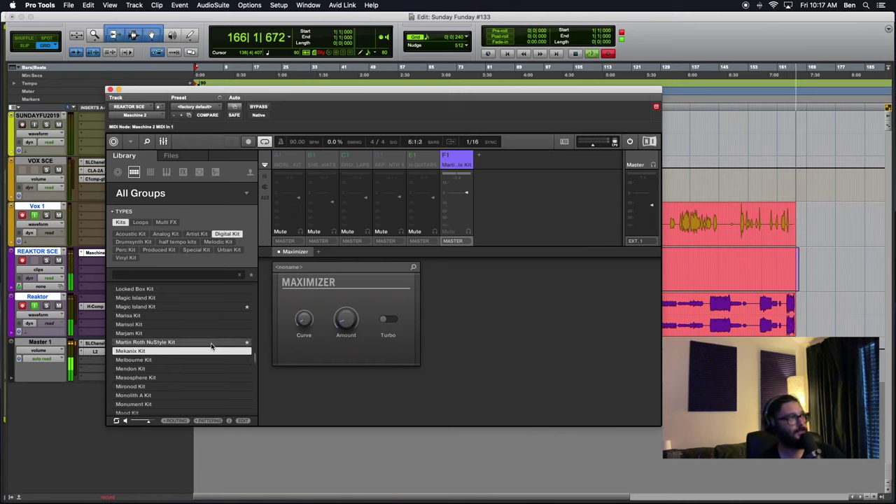
key("Down")
key("Down")
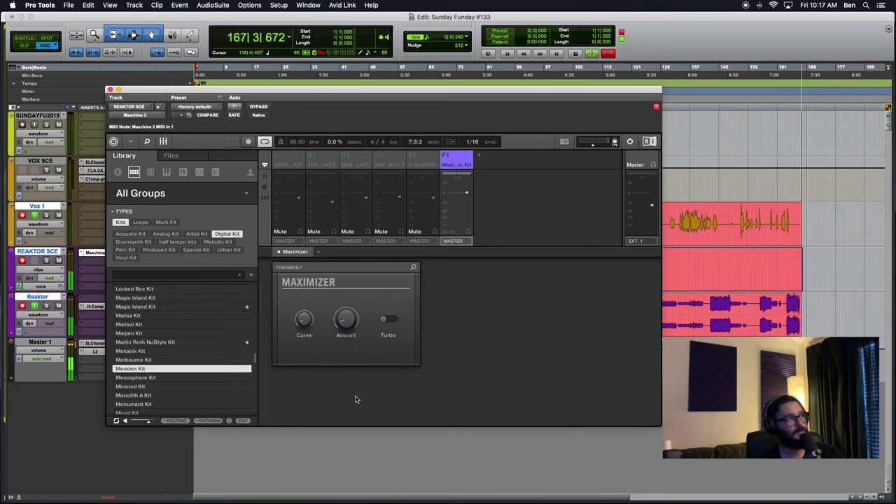
key("Down")
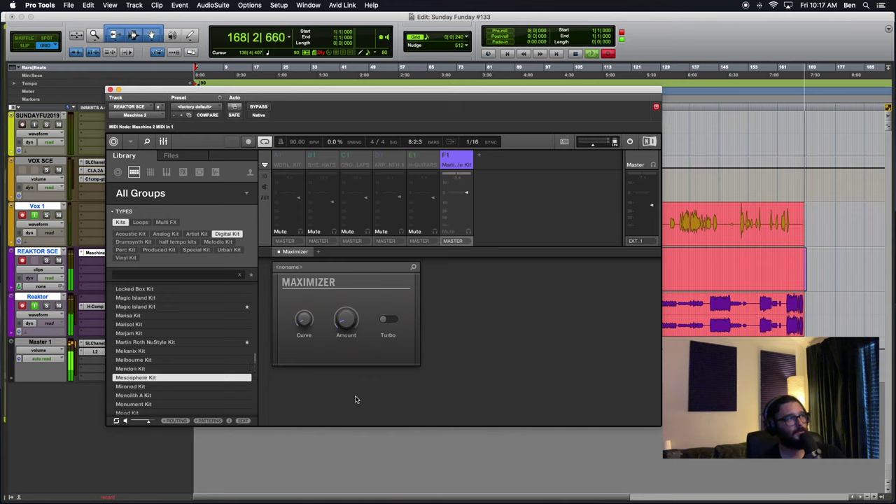
key("Down")
key("Down")
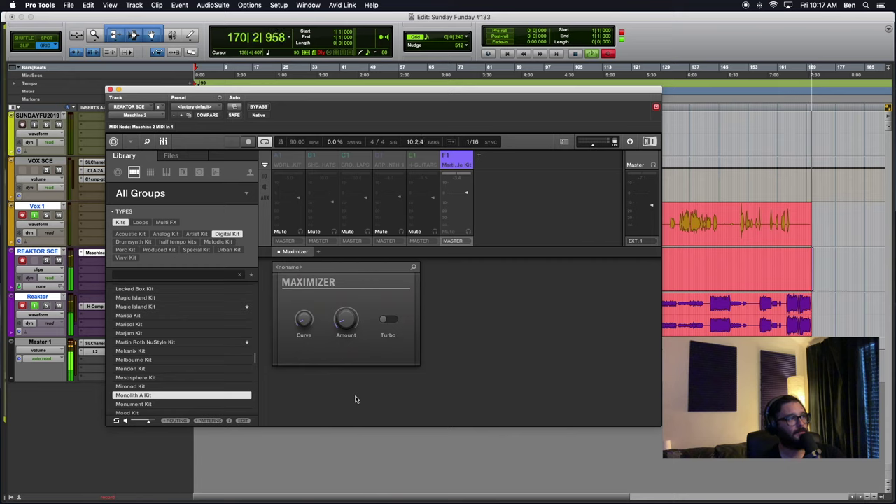
key("Down")
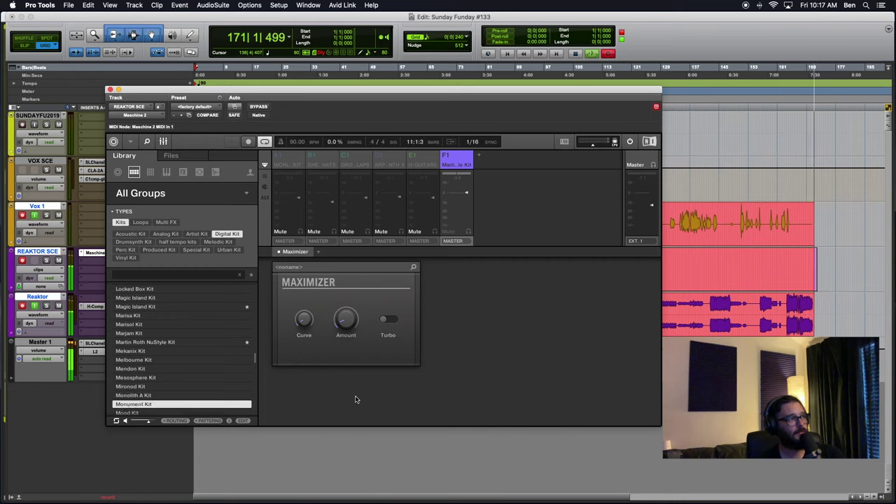
key("Down")
key("Down")
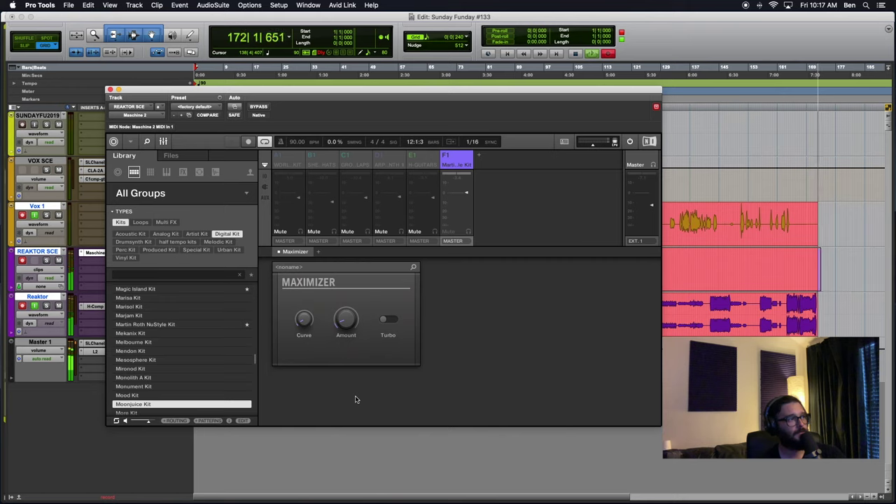
key("Down")
key("Down")
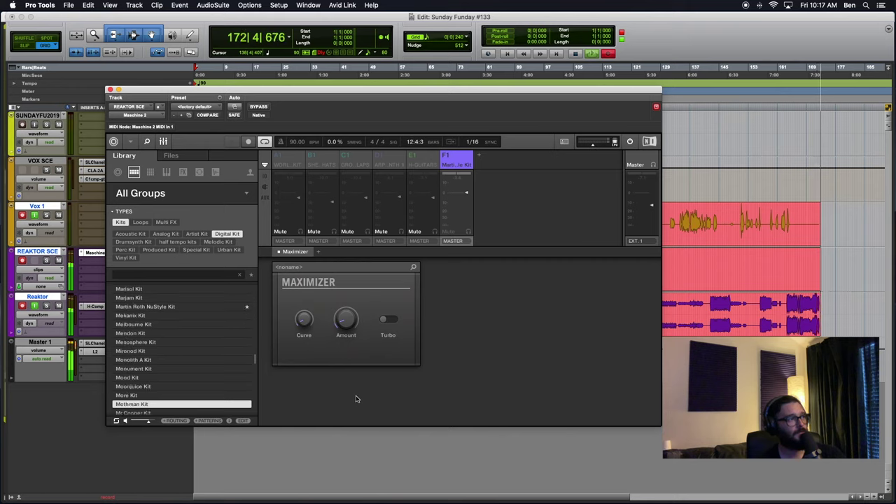
key("Down")
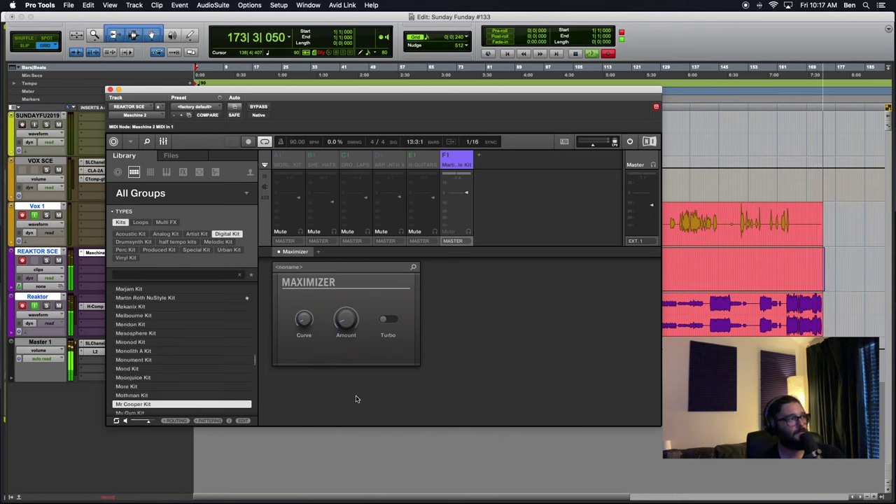
key("Down")
key("Down")
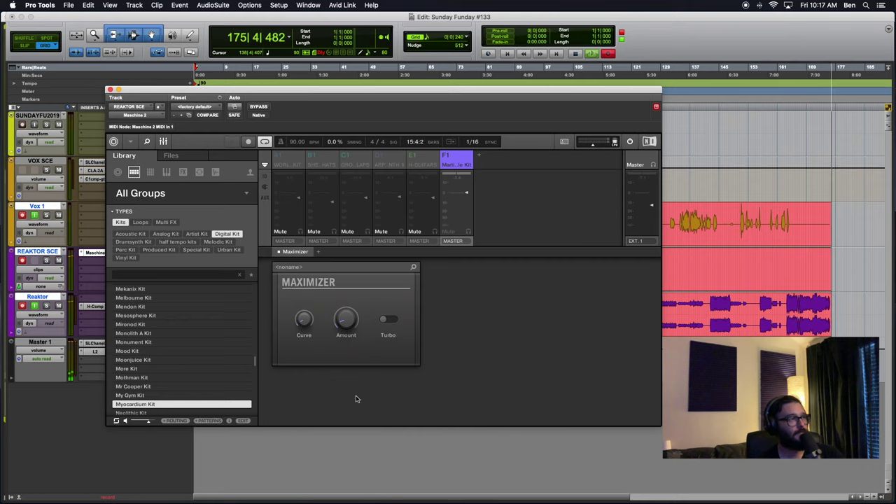
key("Down")
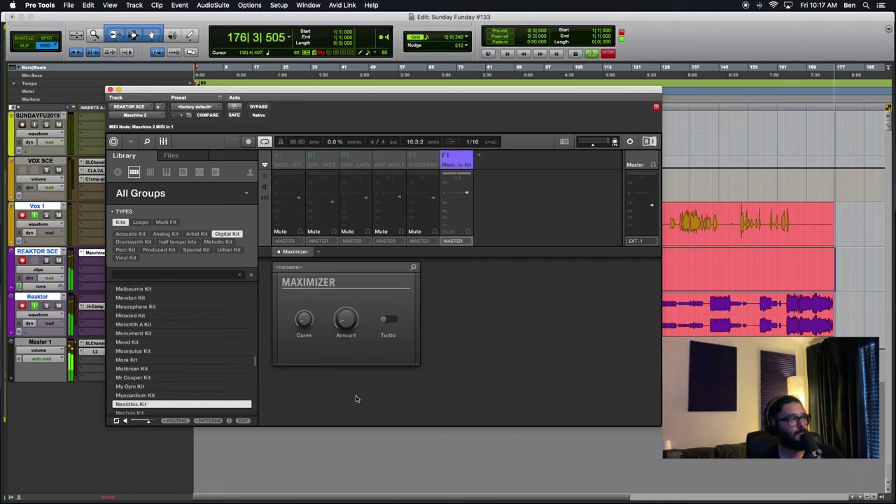
key("Down")
key("Down")
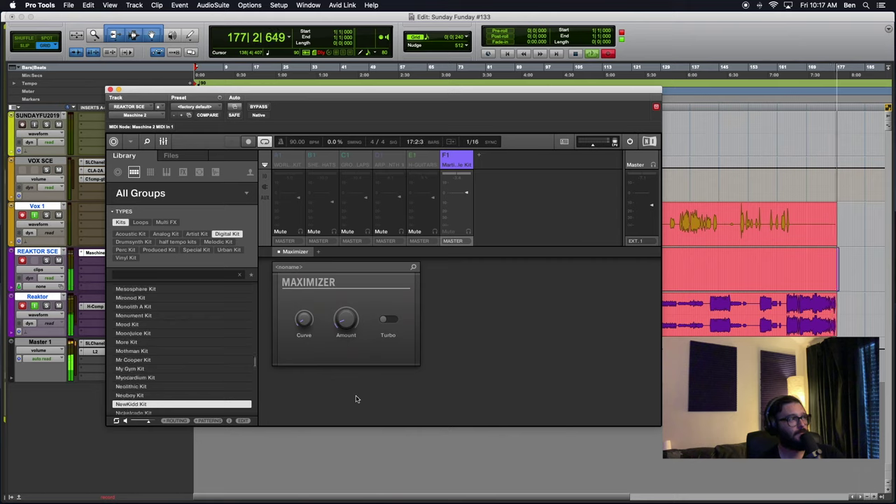
key("Down")
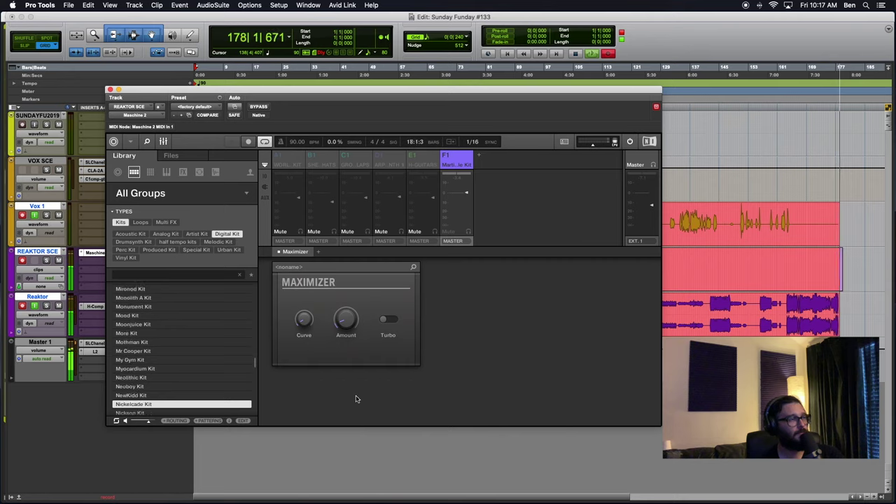
key("Down")
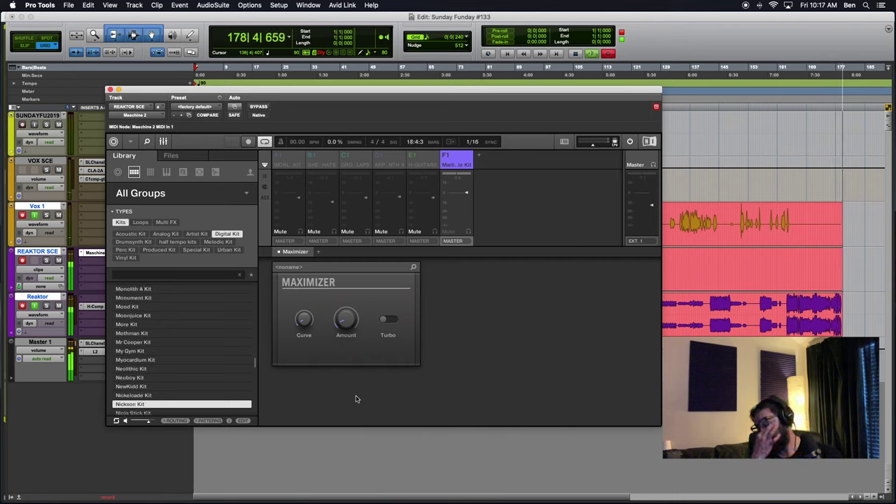
key("Down")
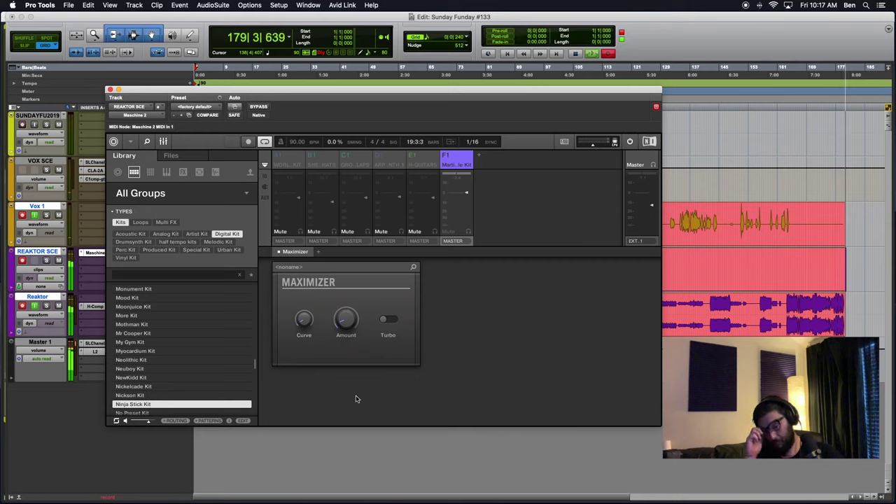
key("Down")
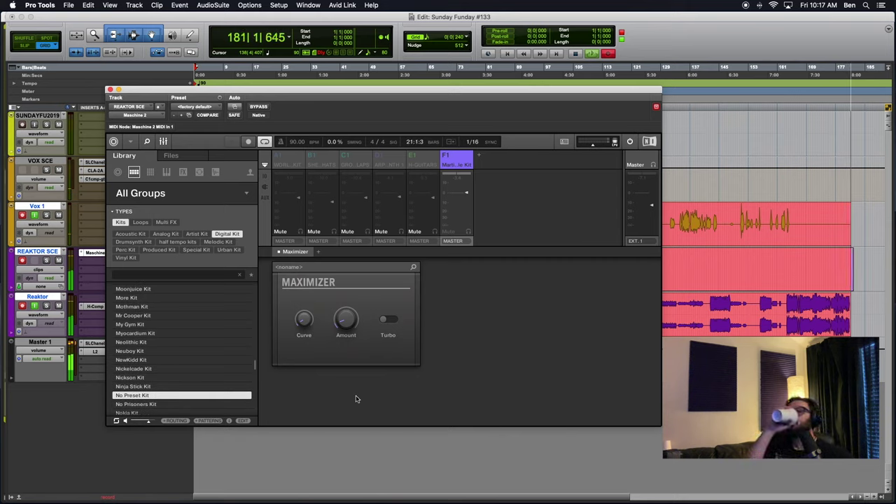
key("Down")
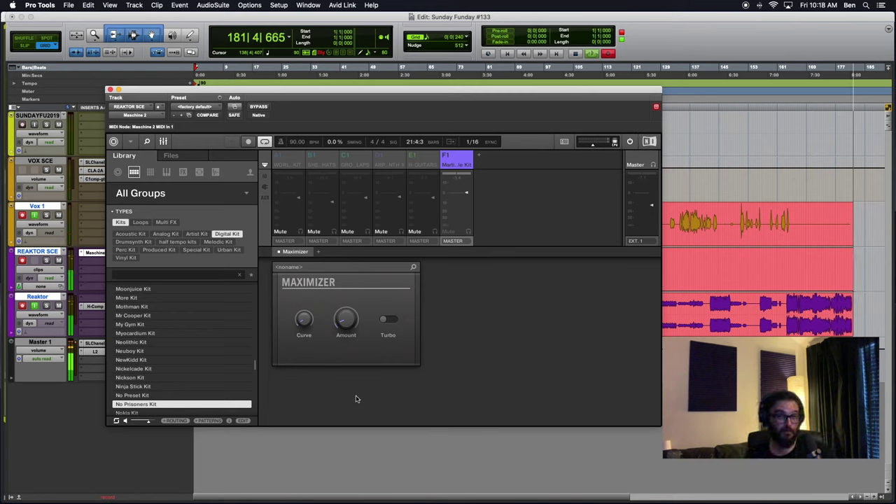
key("Down")
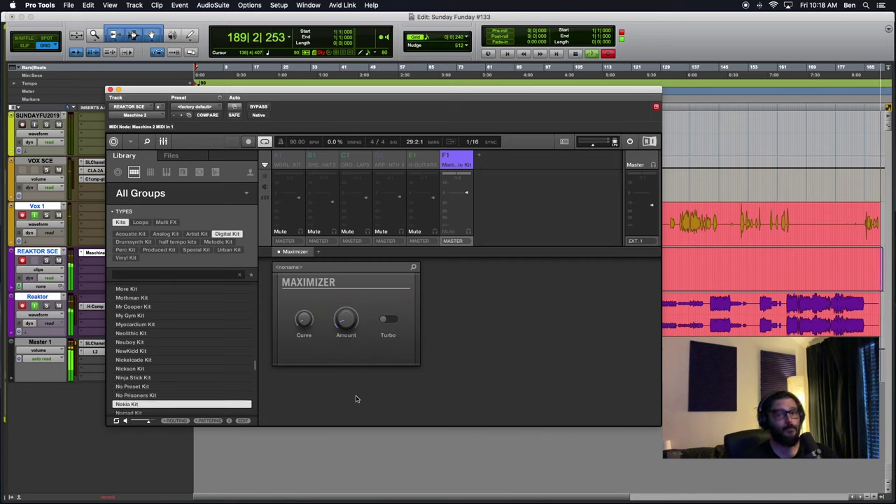
key("Down")
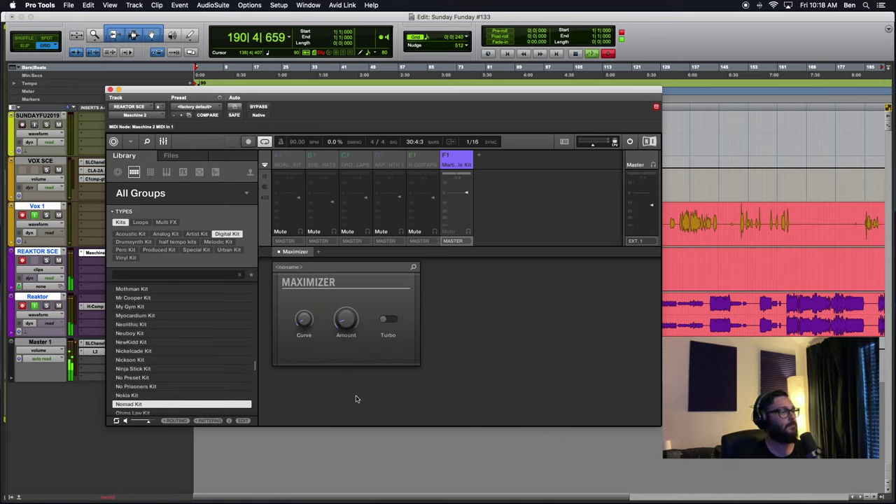
key("Down")
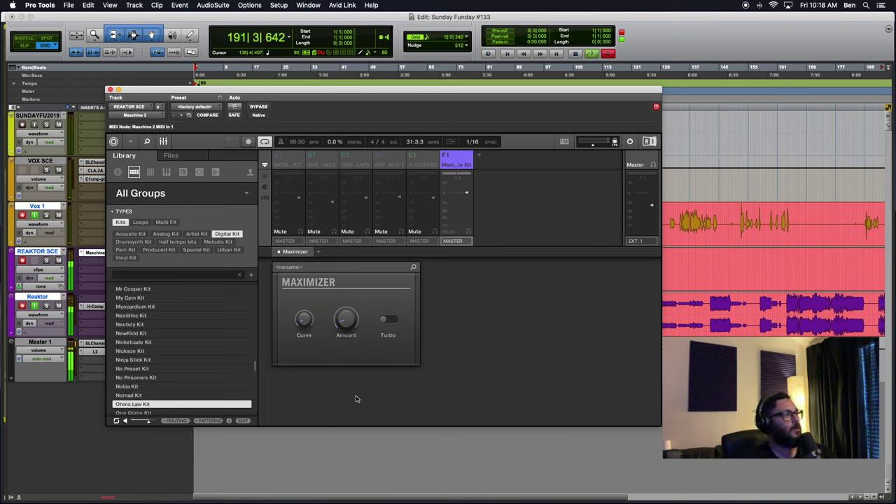
key("Down")
key("Down")
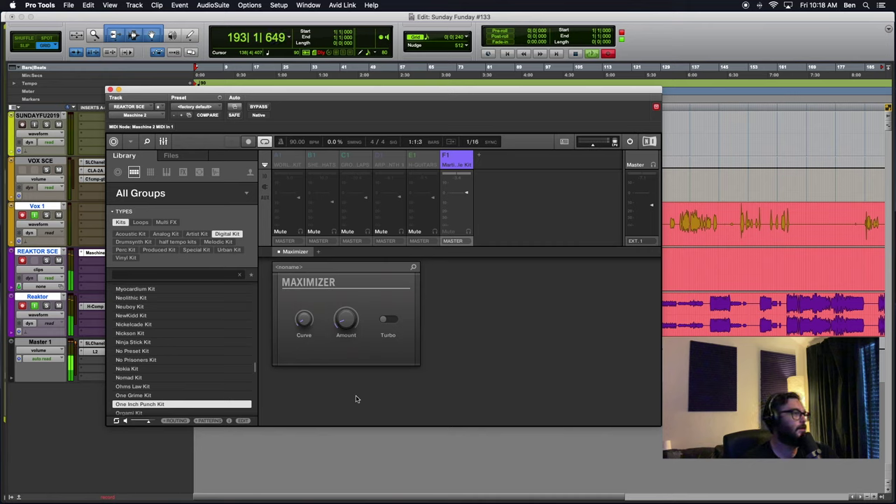
key("Down")
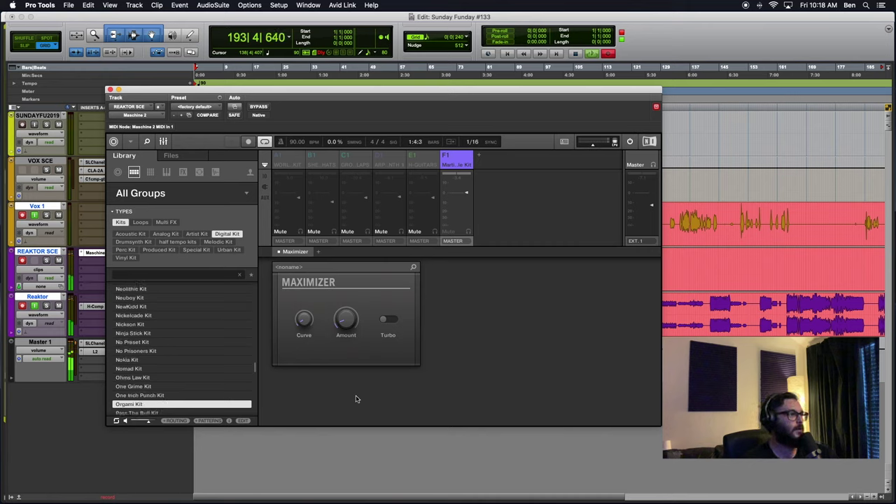
key("Down")
key("Down")
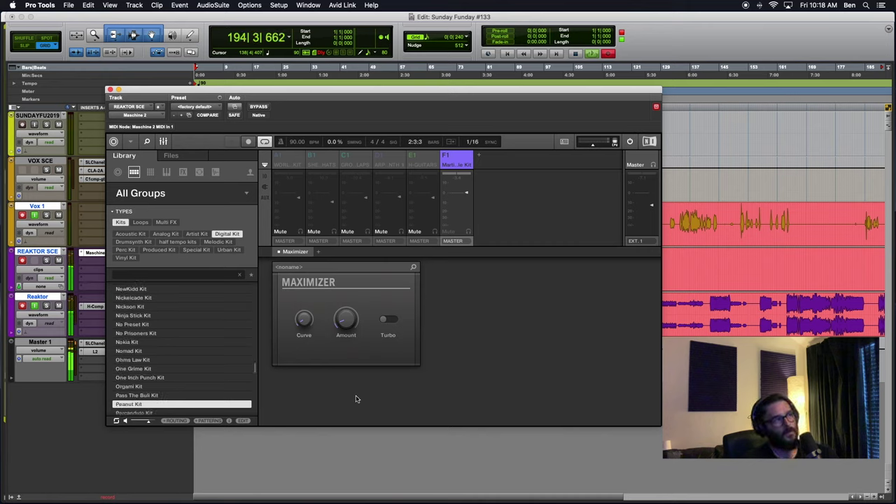
key("Down")
key("Down")
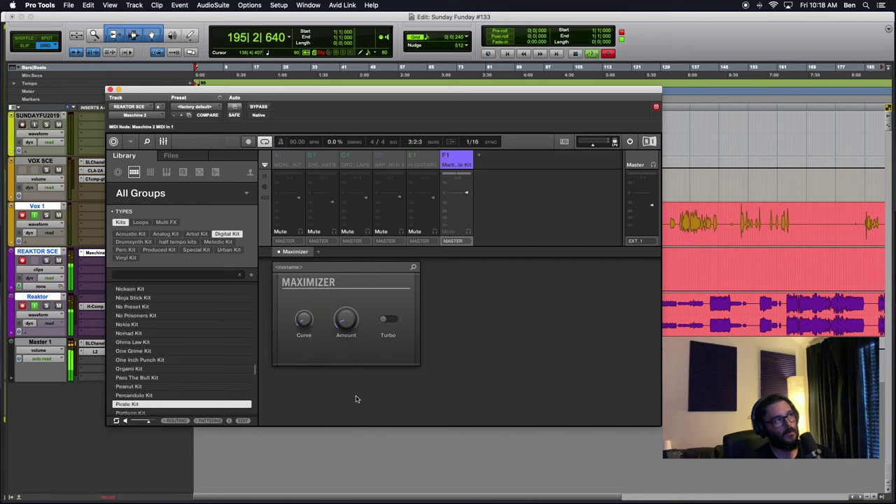
key("Down")
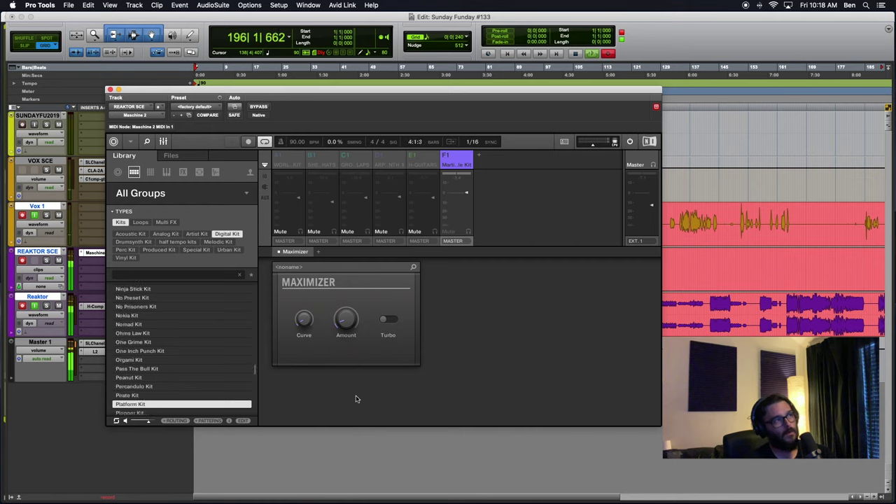
key("Down")
key("Down")
key("Down")
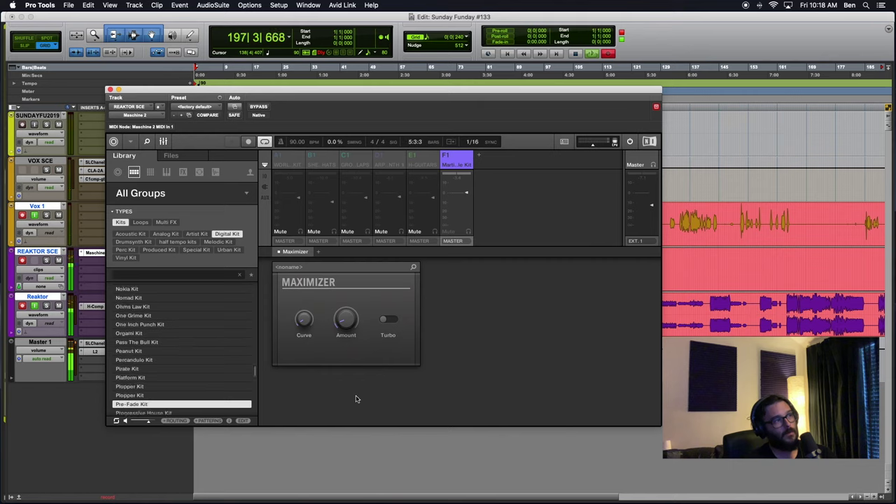
key("Down")
key("Down")
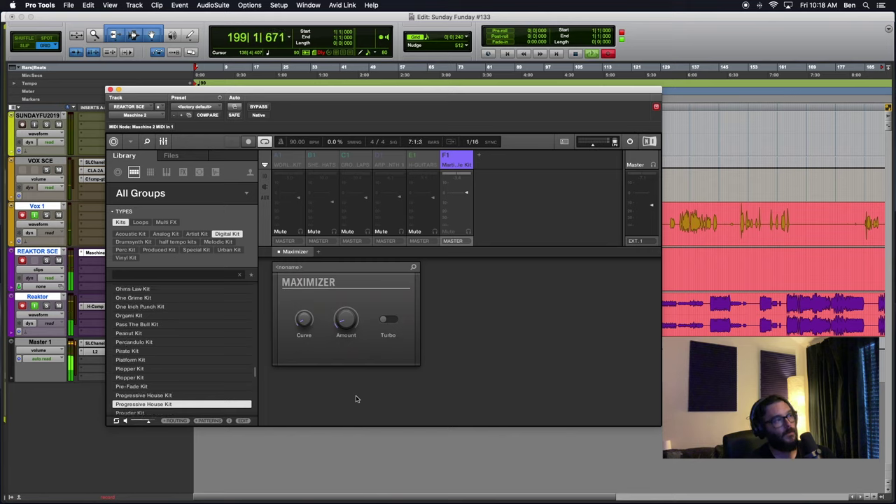
key("Down")
key("Down")
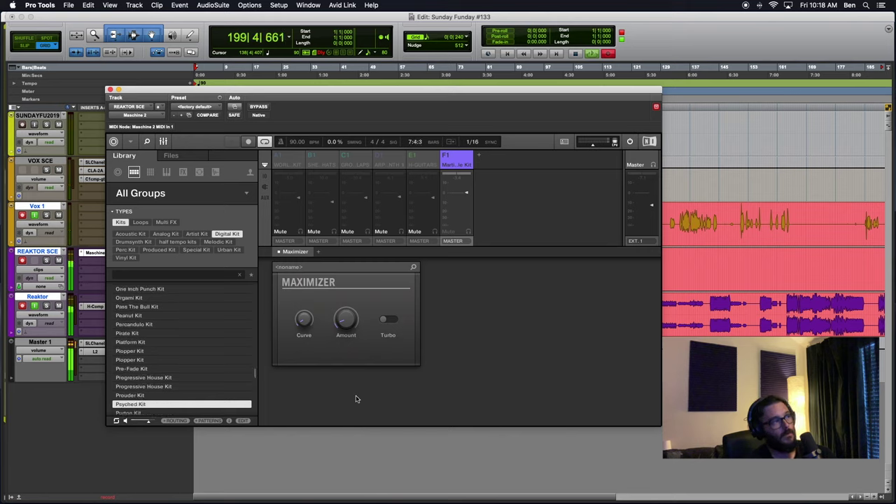
key("Down")
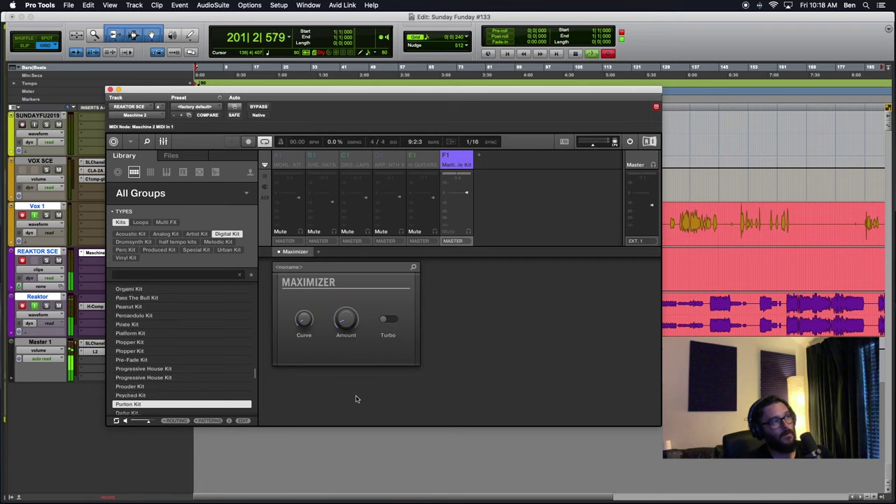
key("Down")
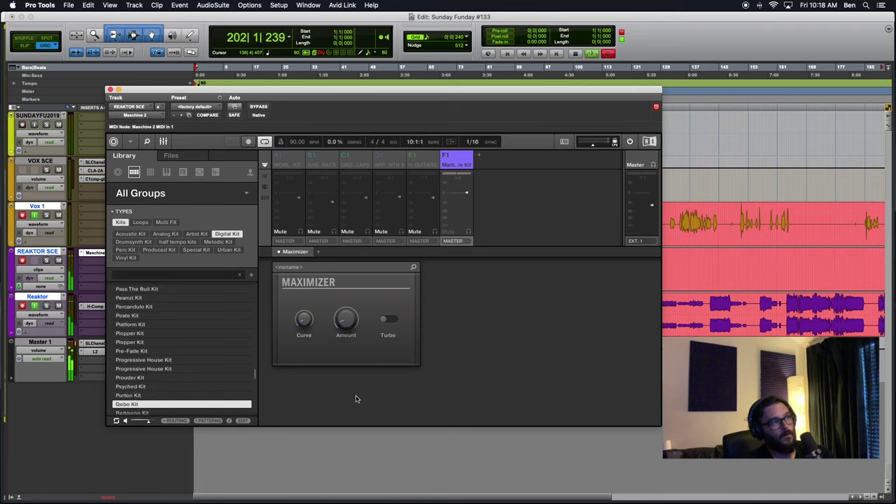
key("Down")
key("Down")
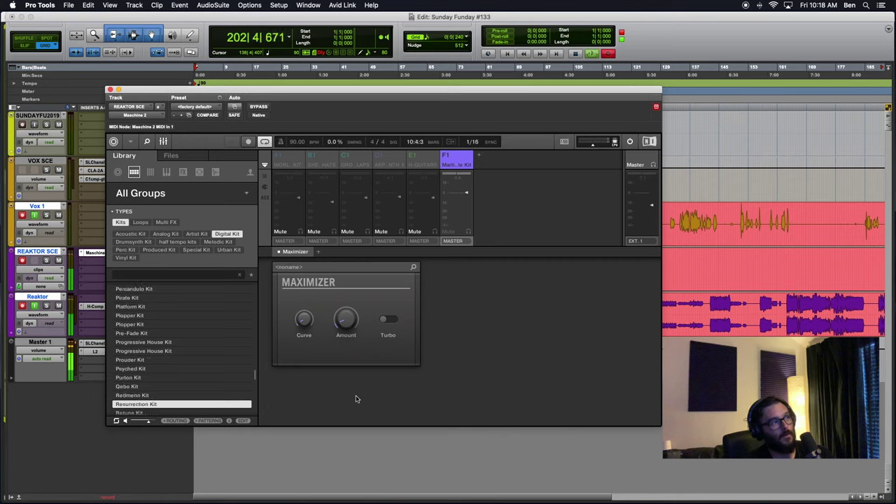
key("Down")
key("Down")
key("Down")
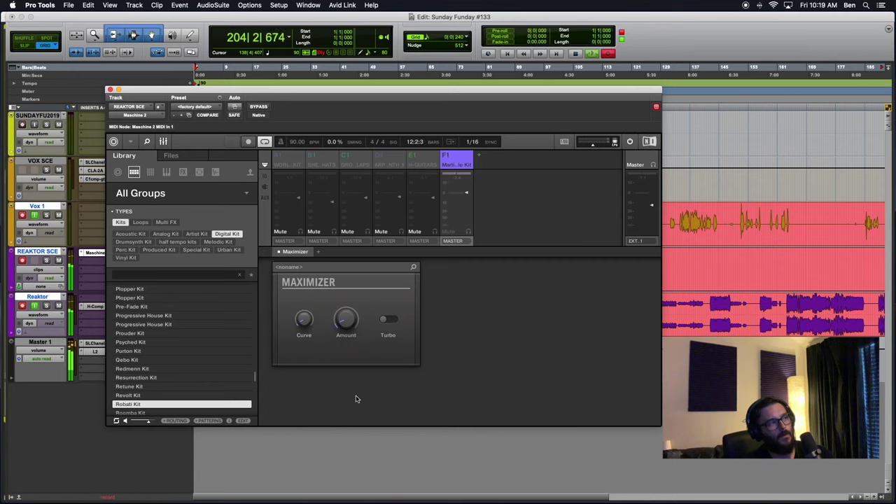
key("Down")
key("Down")
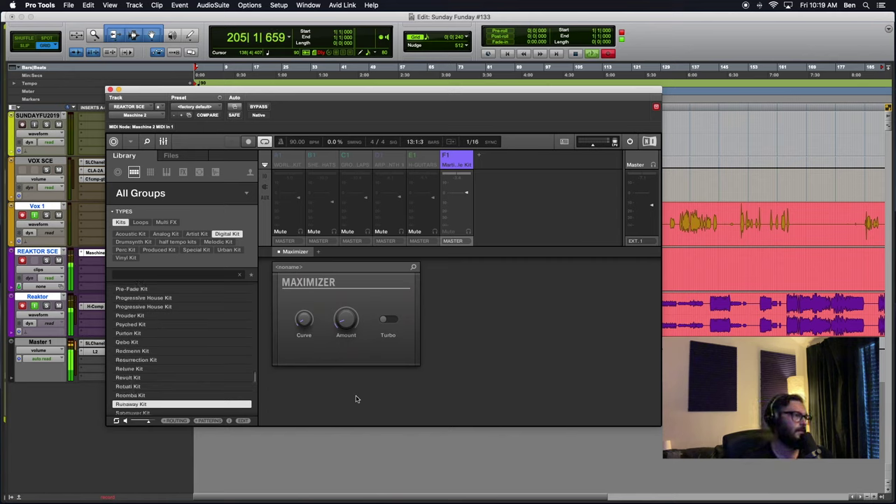
key("Down")
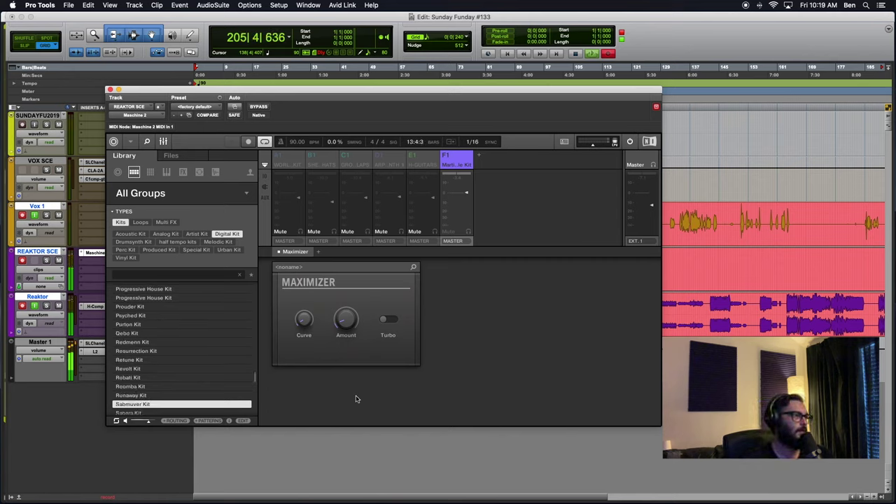
key("Down")
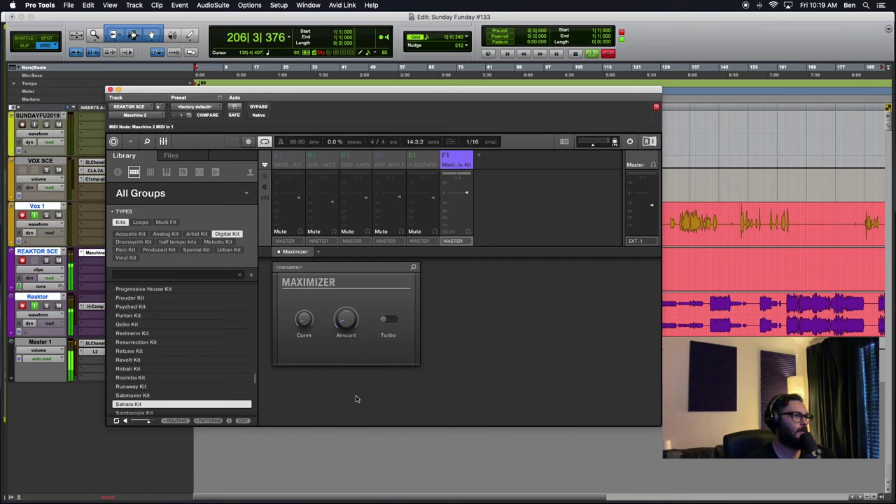
Step past Samboogie Kit, load San Jose Kit into group F1, and mark it as a favourite.
key("Down")
key("Down")
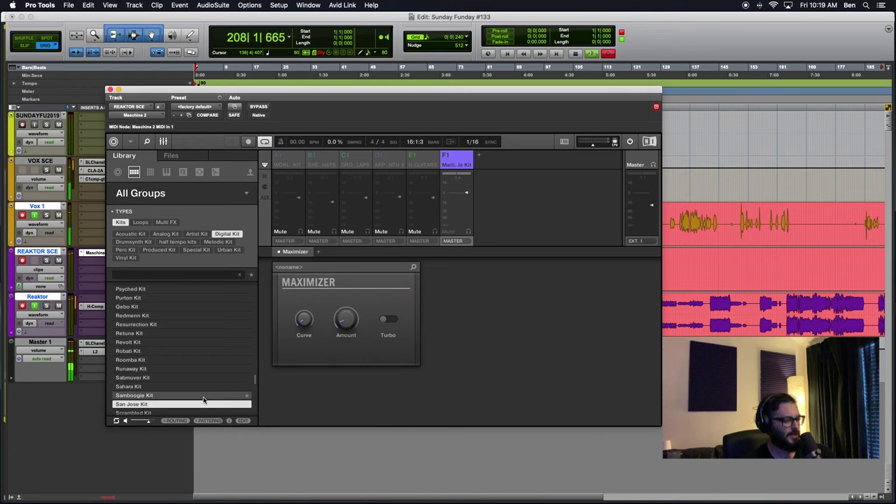
double_click(168, 406)
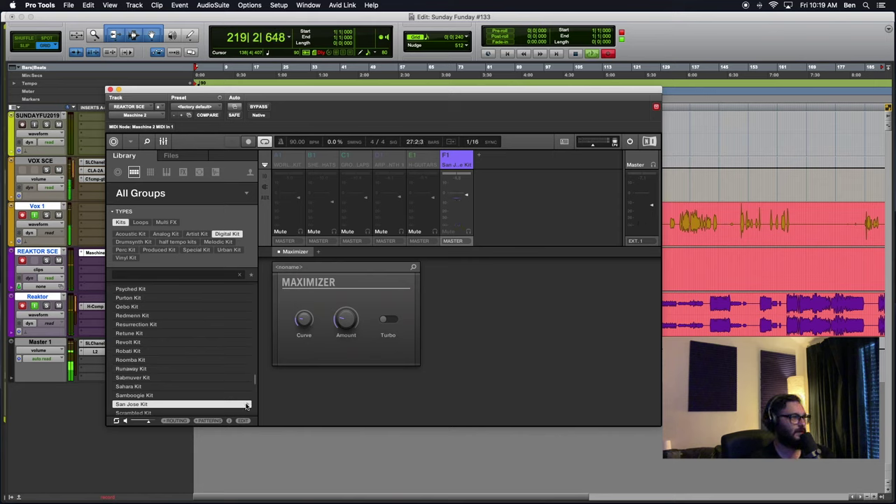
left_click(246, 406)
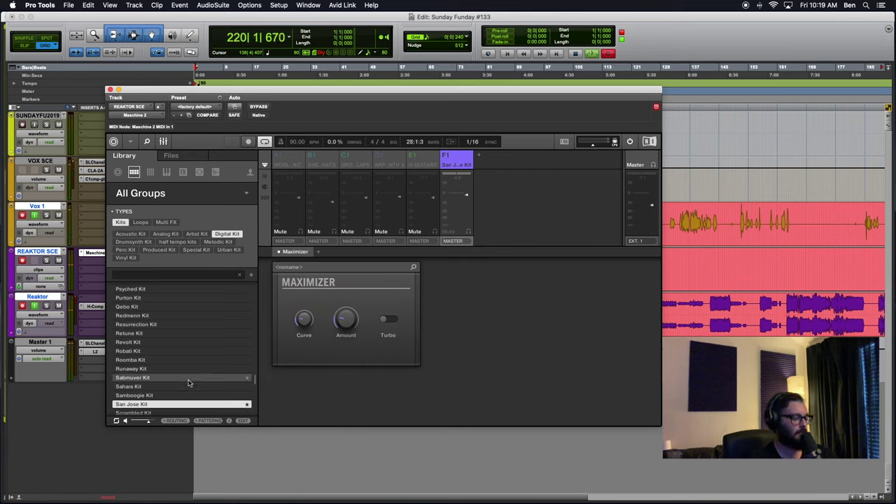
Audition the remaining digital kits after San Jose Kit one by one, from Scrambled Kit through Zyklotron Kit, without loading any into group F1.
left_click(223, 413)
key("Down")
key("Down")
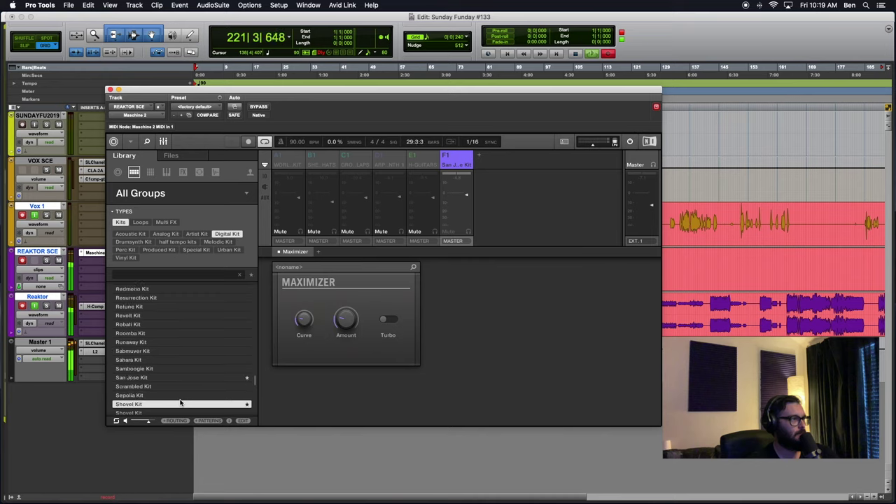
key("Down")
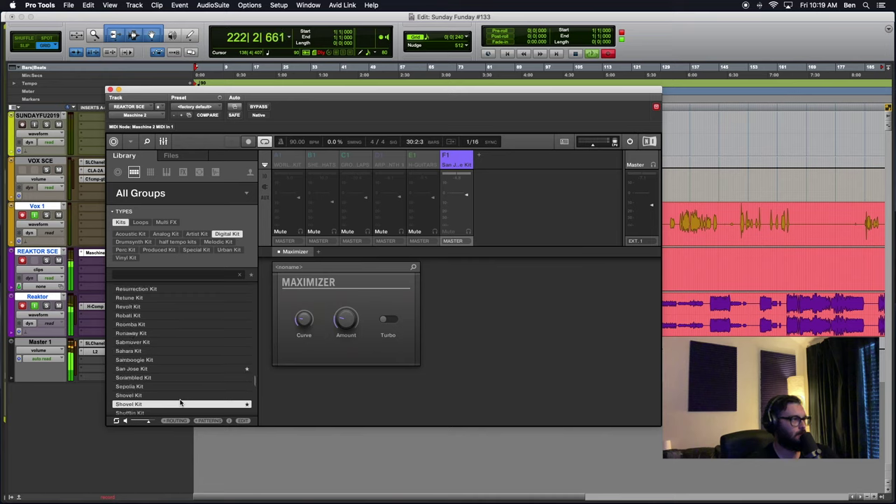
key("Down")
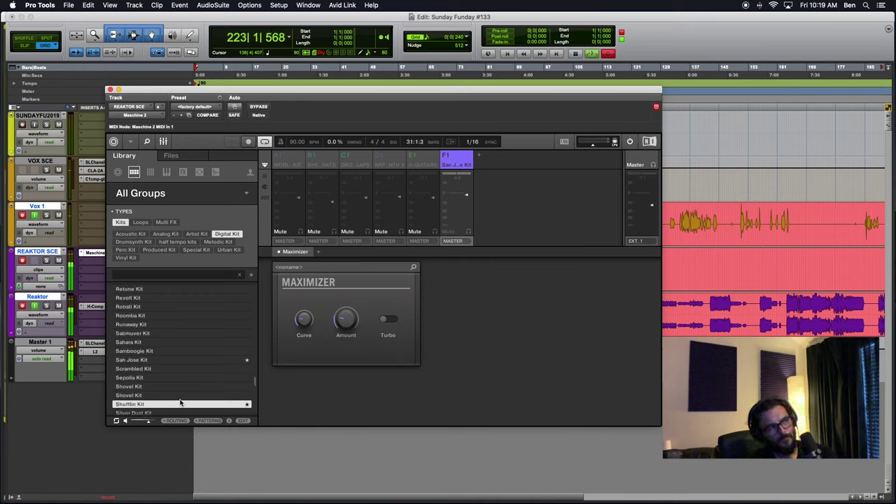
key("Down")
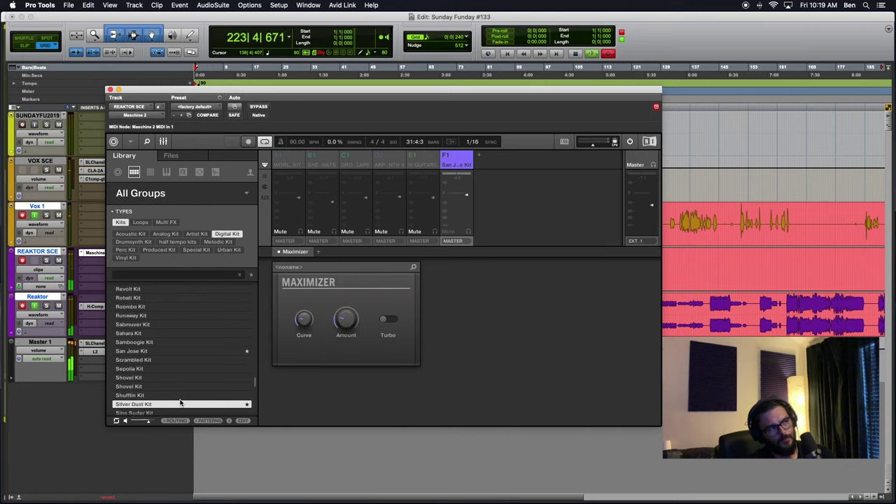
key("Down")
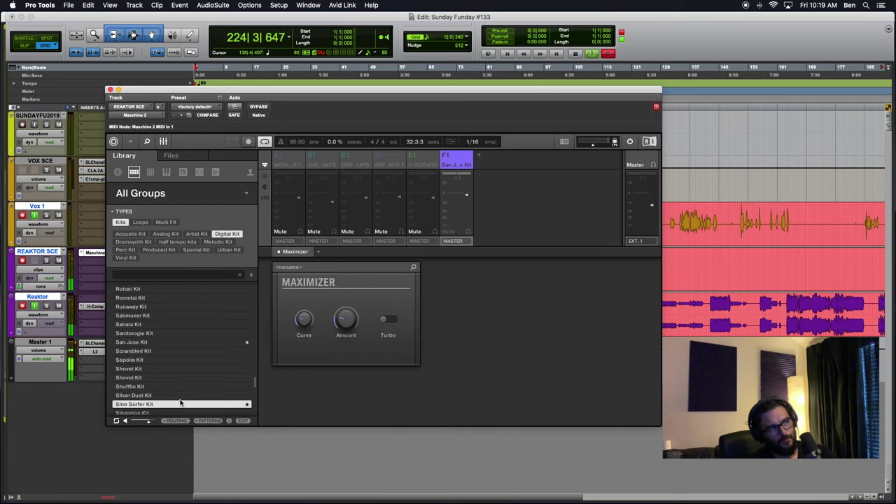
key("Down")
key("Down")
key("Down")
key("Down")
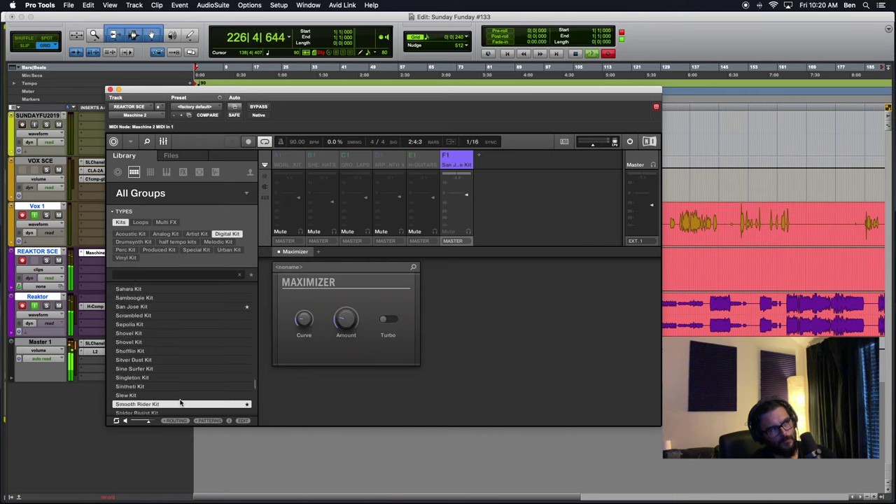
key("Down")
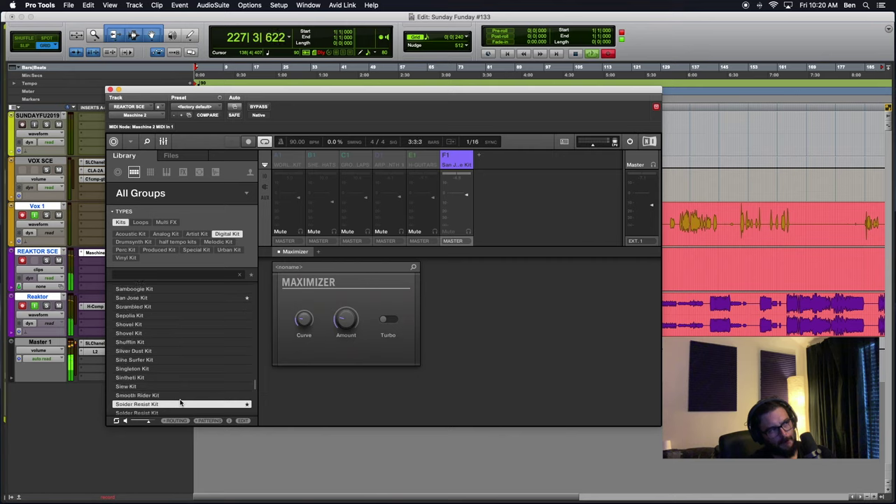
key("Down")
key("Down")
key("Down")
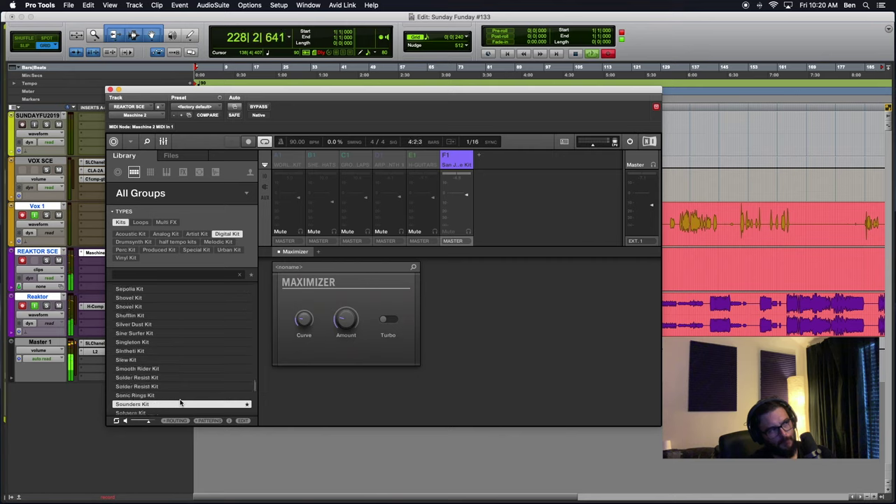
key("Down")
key("Down")
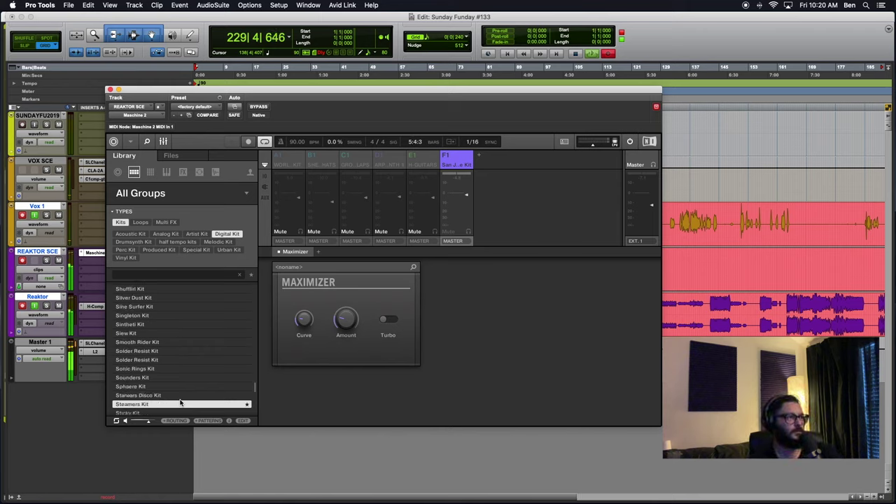
key("Down")
key("Down")
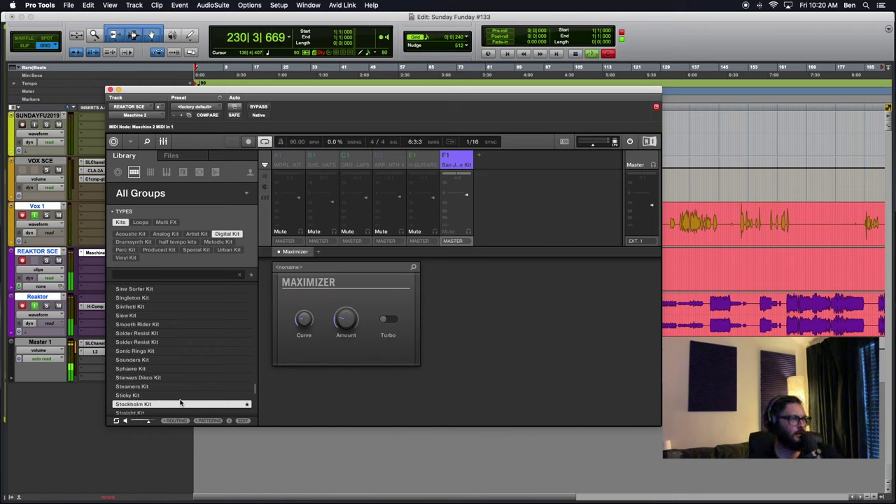
key("Down")
key("Down")
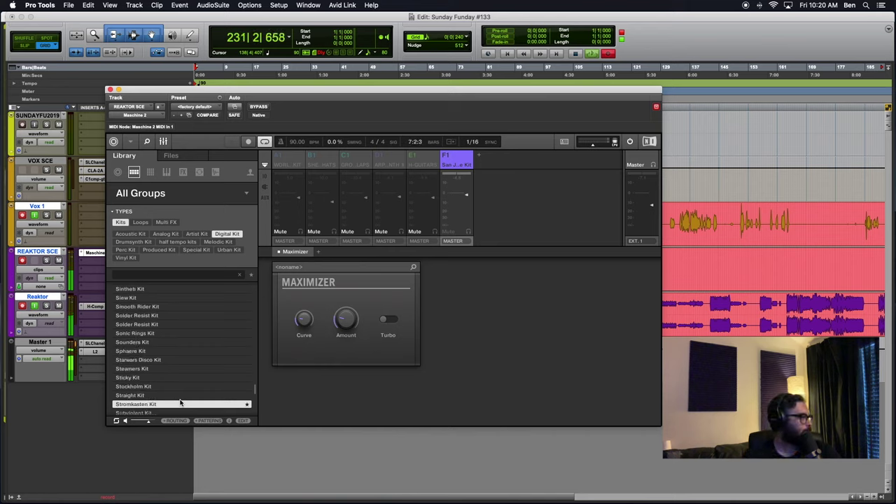
key("Down")
key("Down")
key("Down")
key("Down")
key("Down")
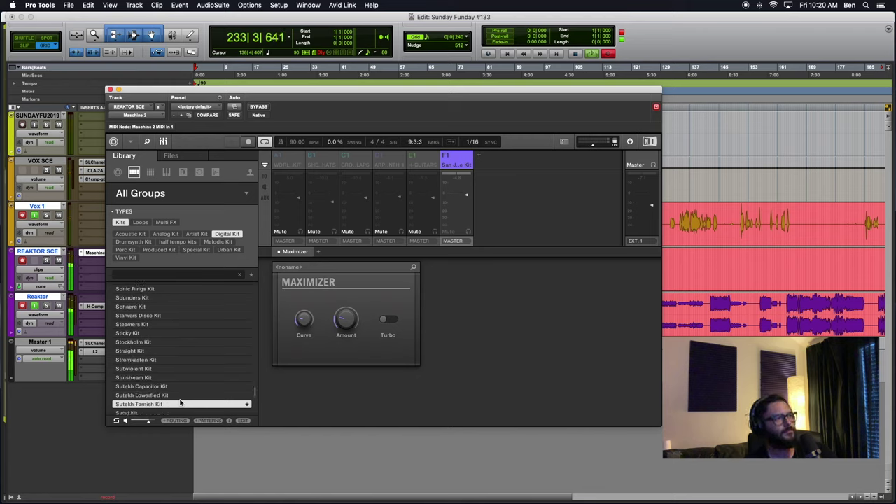
key("Down")
key("Down")
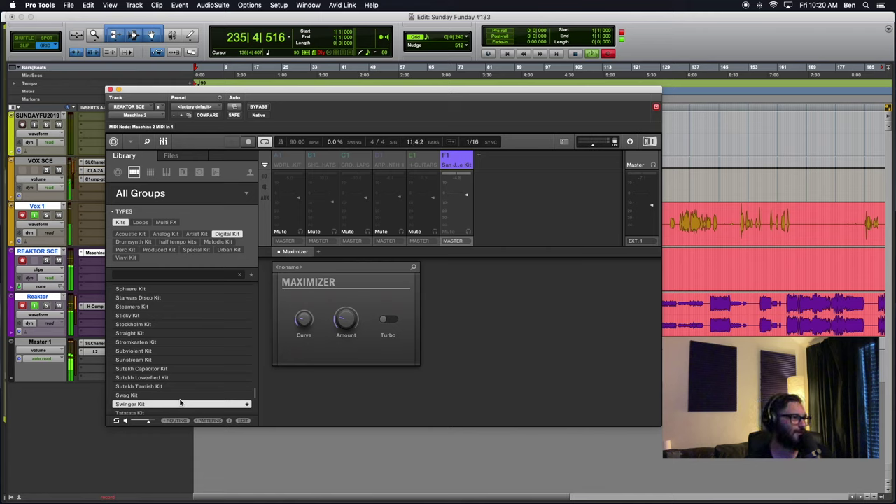
key("Down")
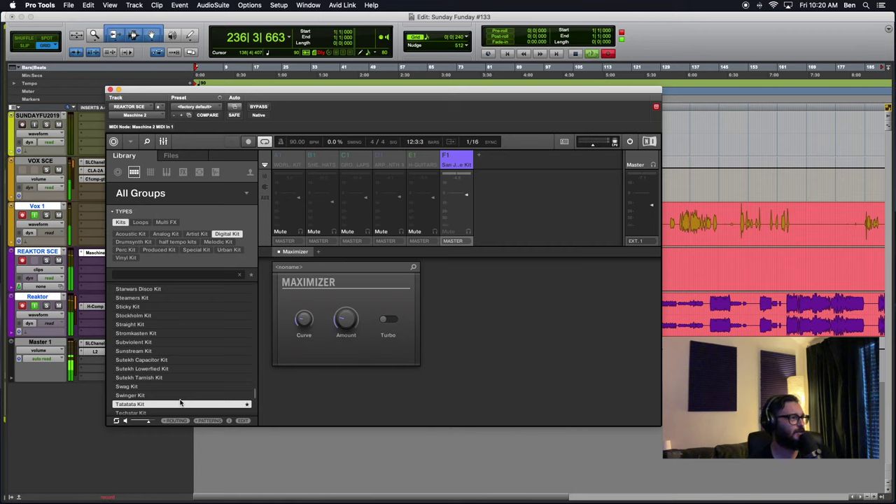
key("Down")
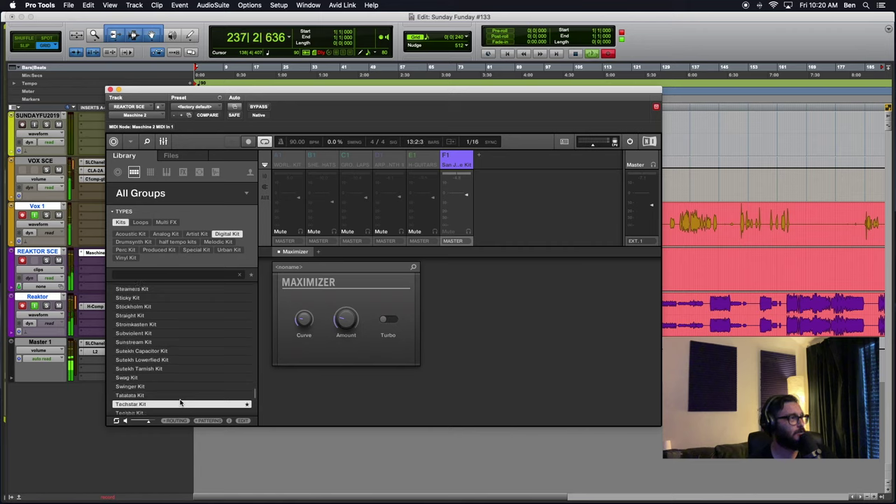
key("Down")
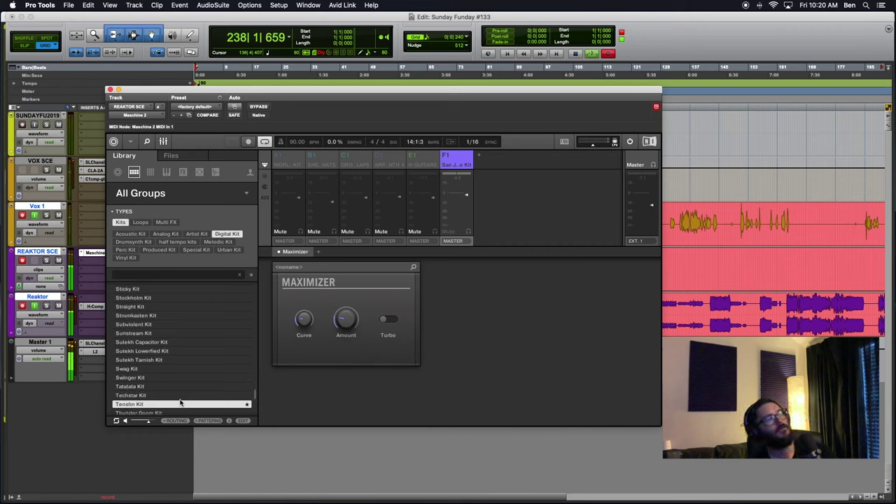
key("Down")
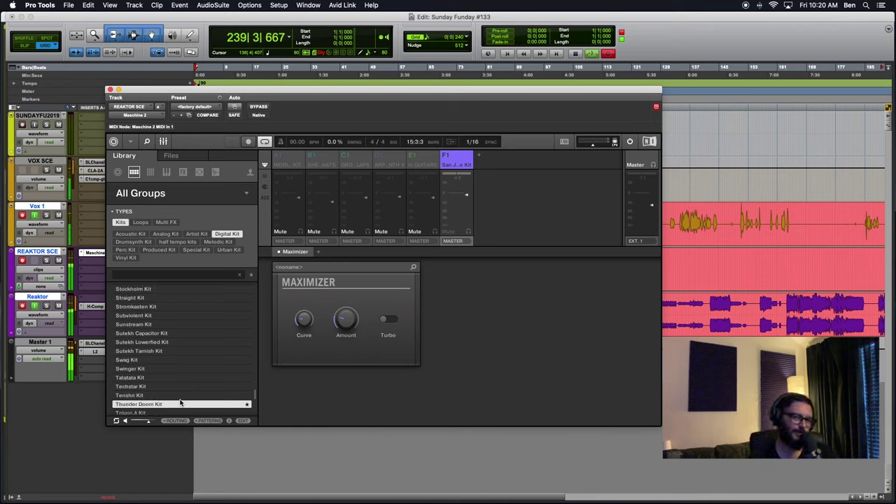
key("Down")
key("Down")
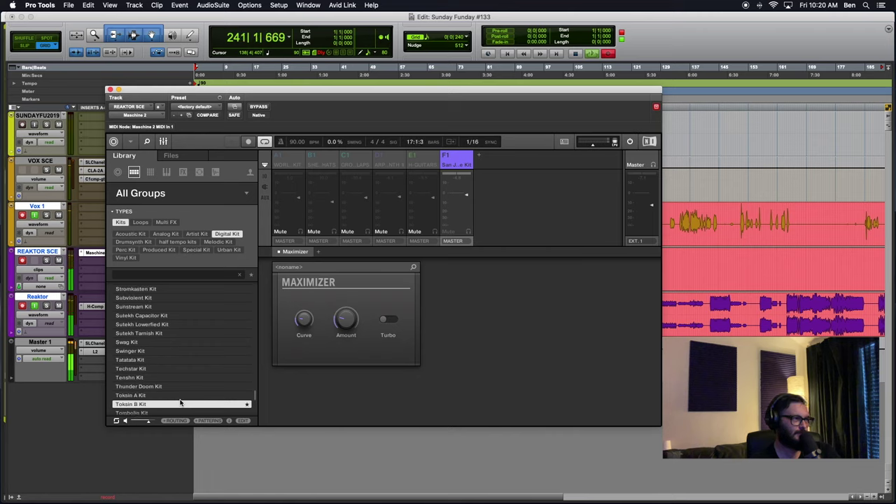
key("Down")
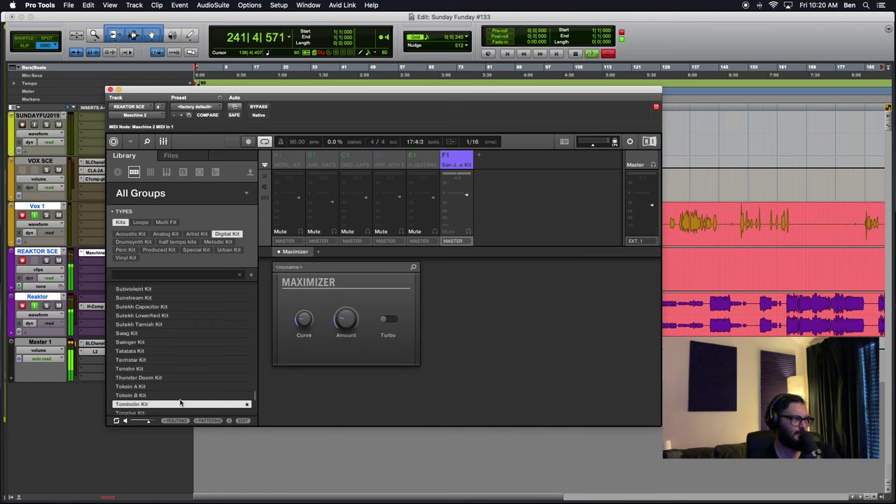
key("Down")
key("Down")
key("Down")
key("Down")
key("Down")
key("Down")
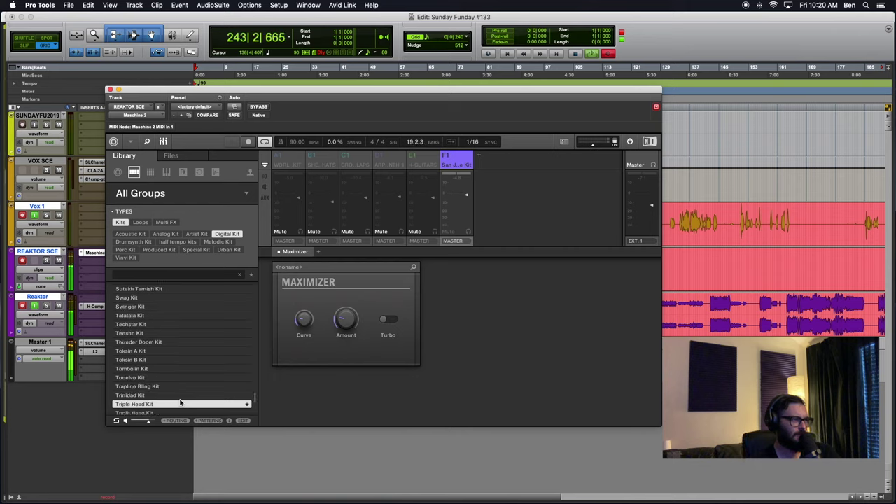
key("Down")
key("Down")
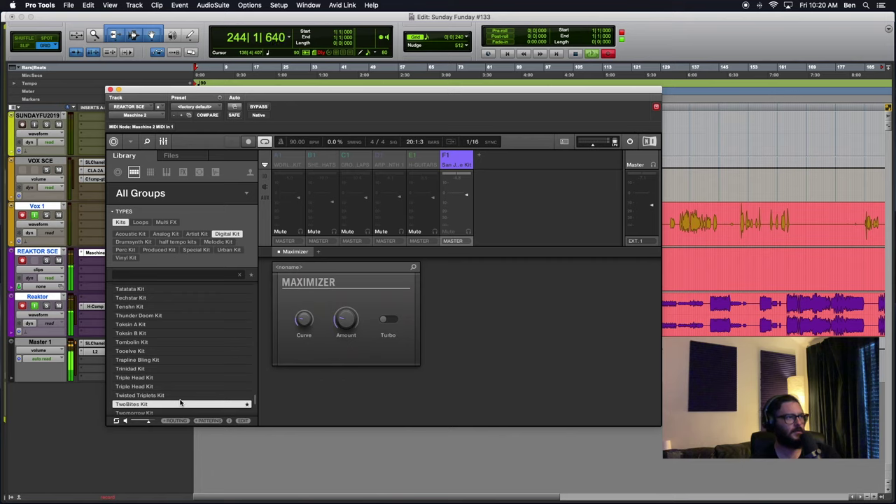
key("Down")
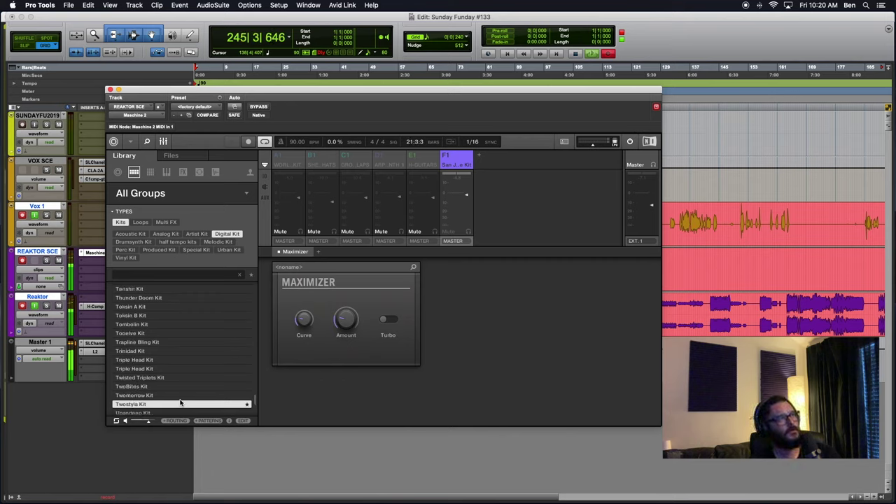
key("Down")
key("Down")
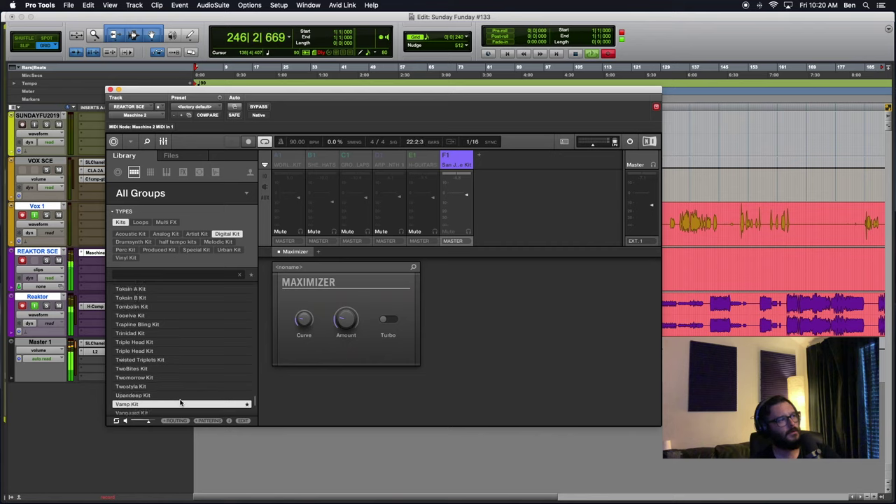
key("Down")
key("Down")
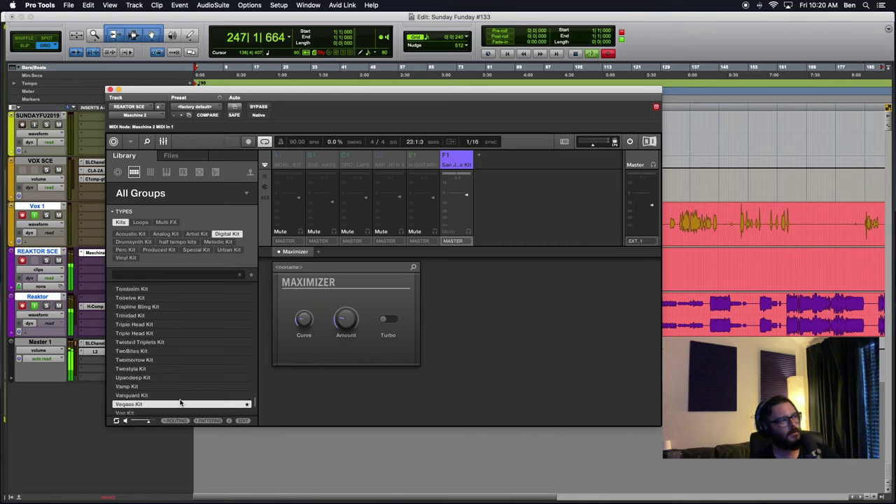
key("Down")
key("Down")
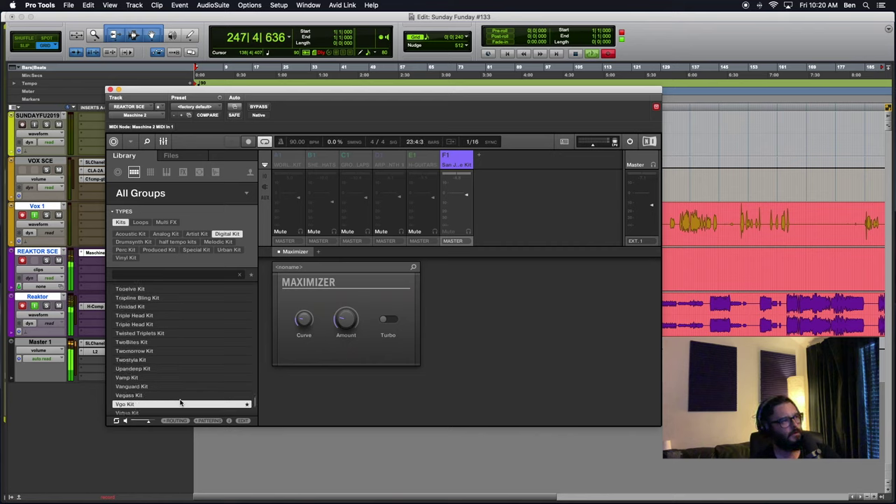
key("Down")
key("Down")
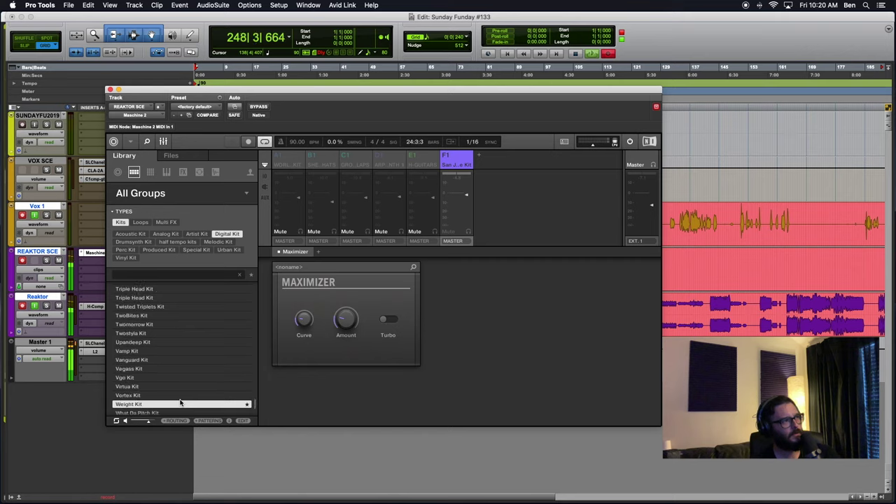
key("Down")
key("Down")
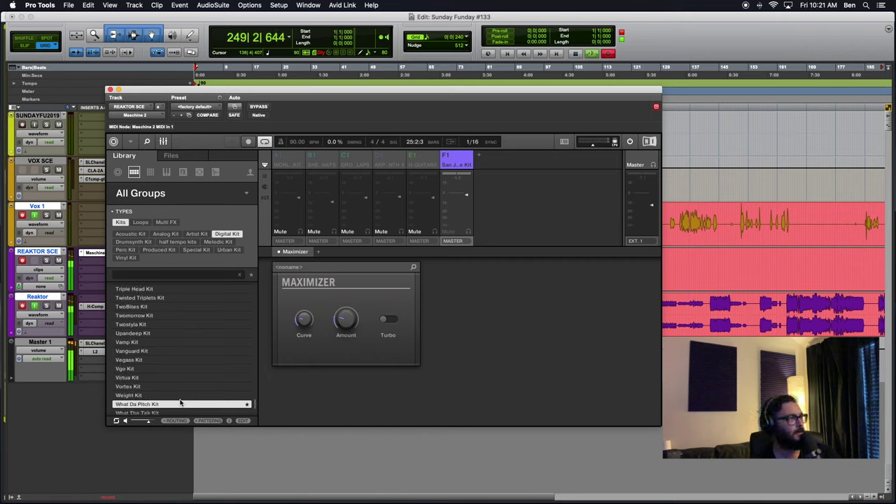
key("Down")
key("Down")
key("Down")
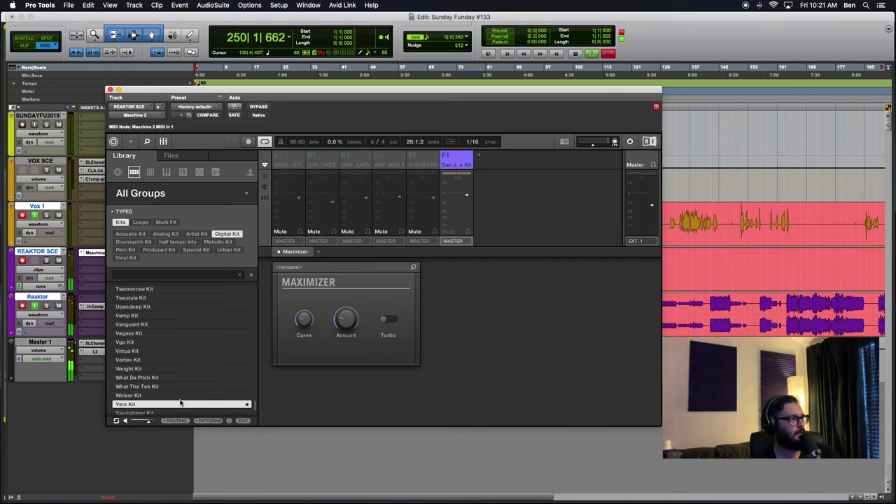
key("Down")
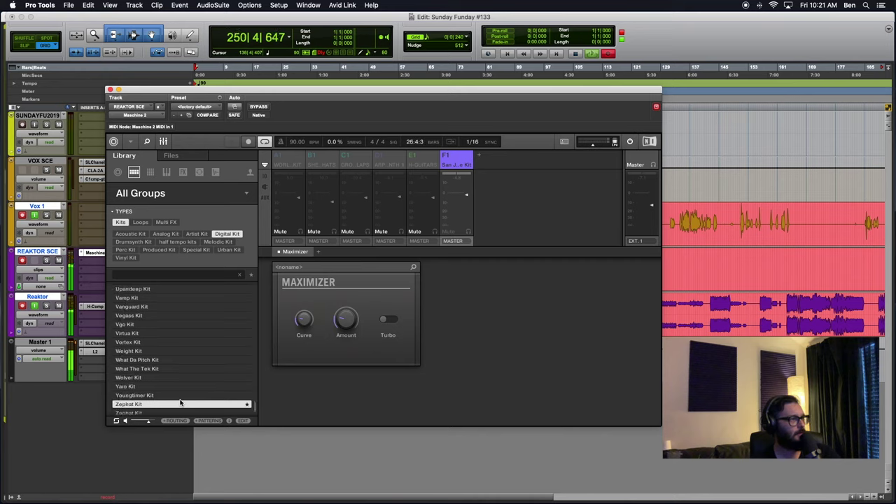
key("Down")
key("Down")
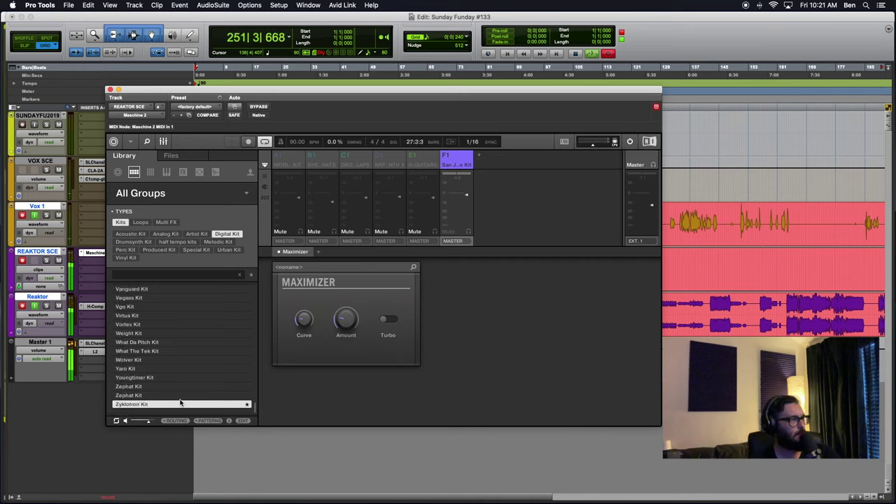
Return to Locked Box Kit in the digital kit list and load it into group F1.
scroll(156, 378, "up", 10)
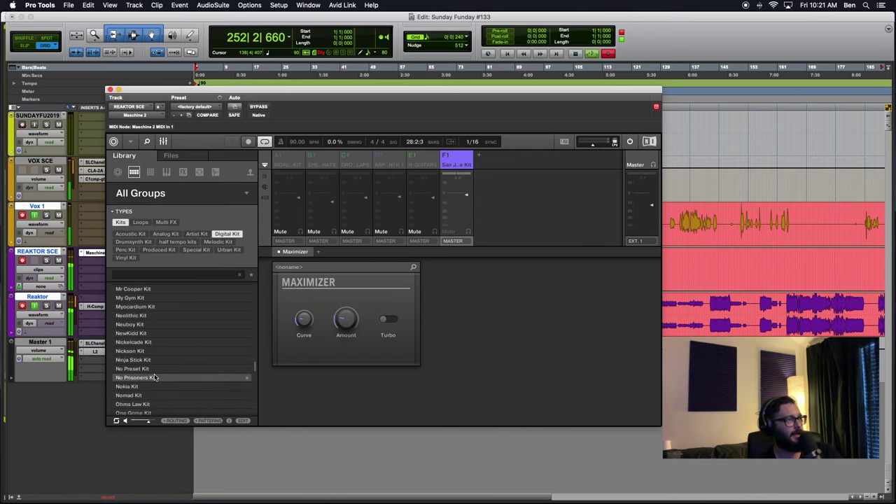
scroll(156, 378, "up", 10)
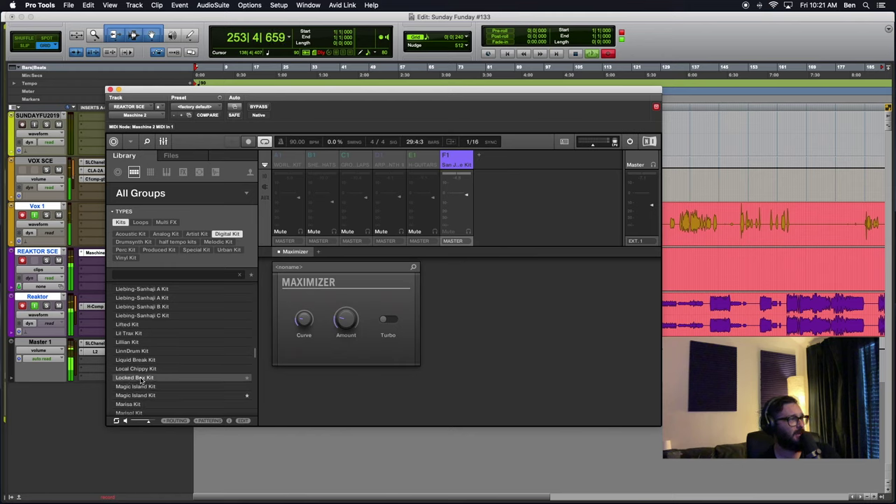
left_click(142, 381)
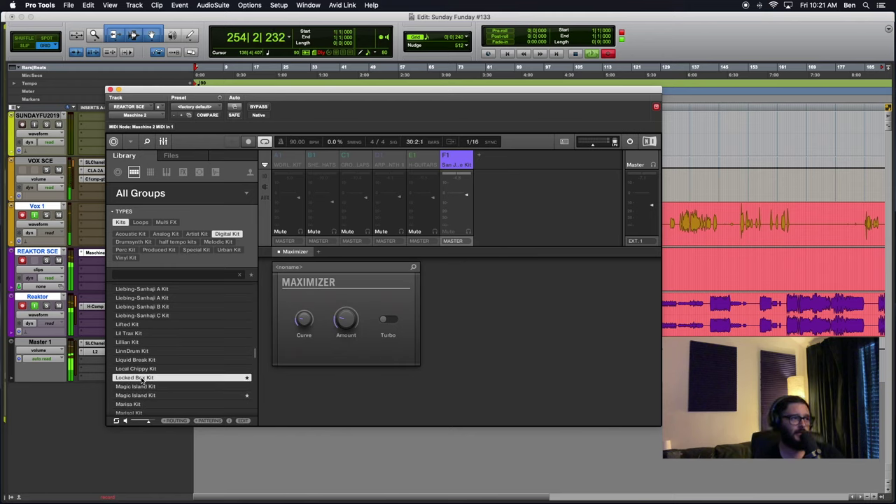
Audition the kits preceding Locked Box Kit, load LinnDrum Kit into group F1, and mark it as a favourite.
key("Up")
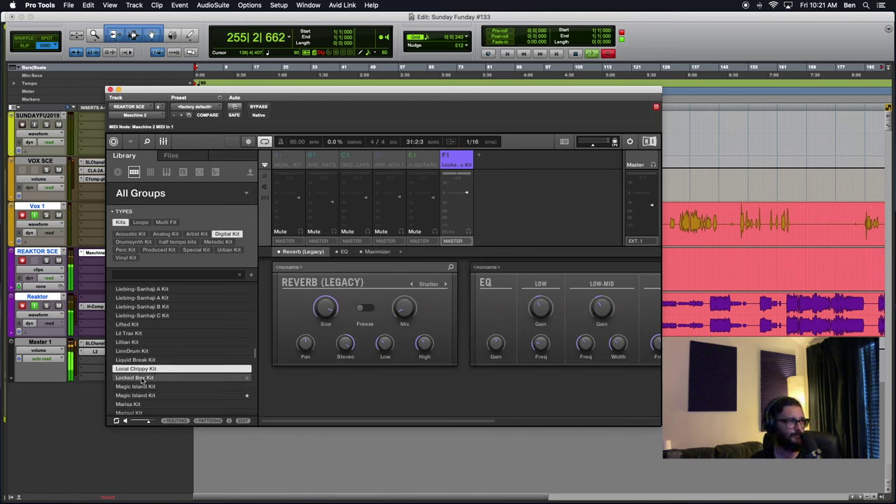
key("Up")
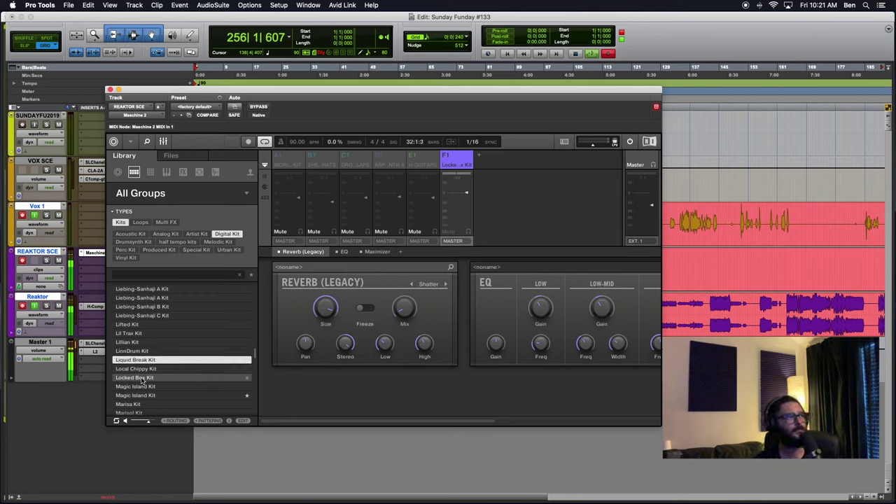
key("Up")
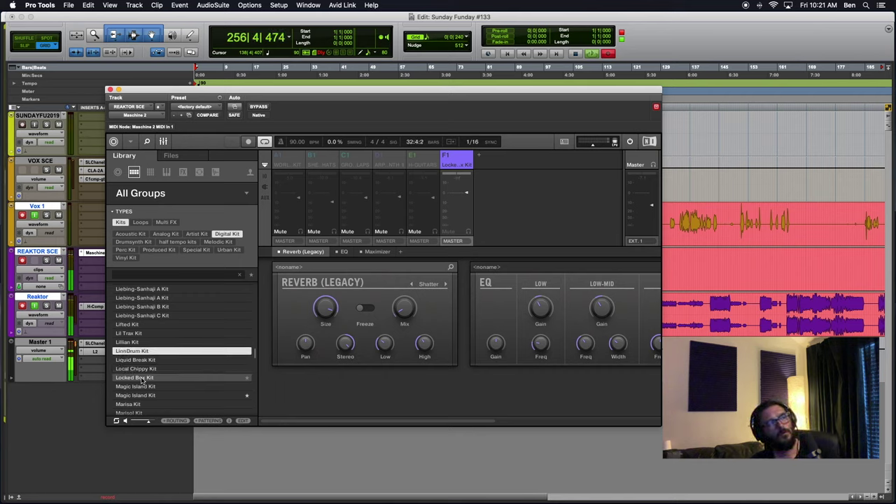
key("Up")
key("Down")
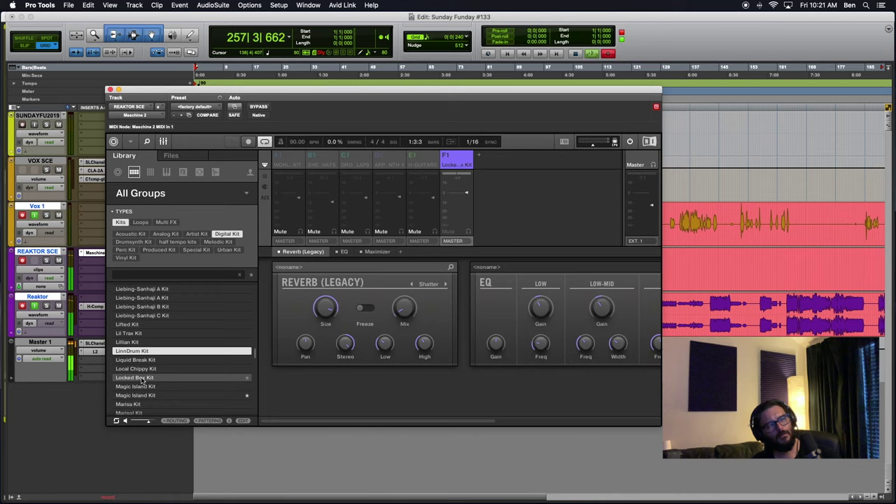
key("Return")
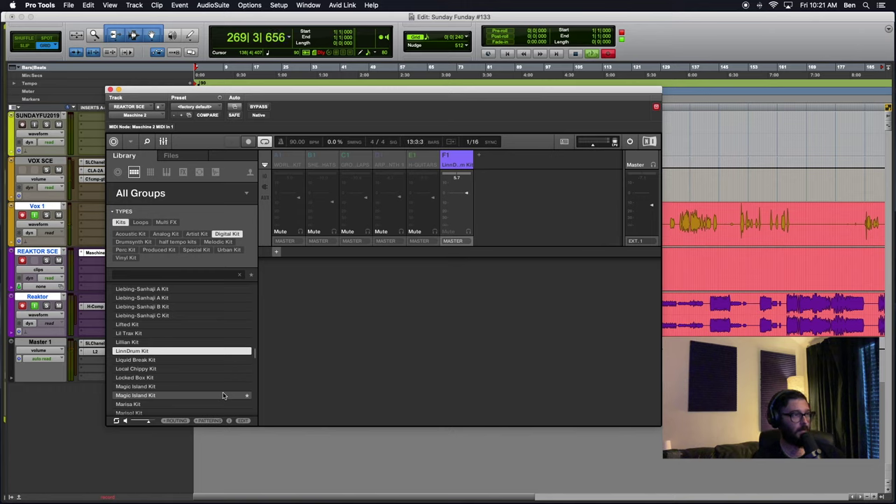
left_click(242, 345)
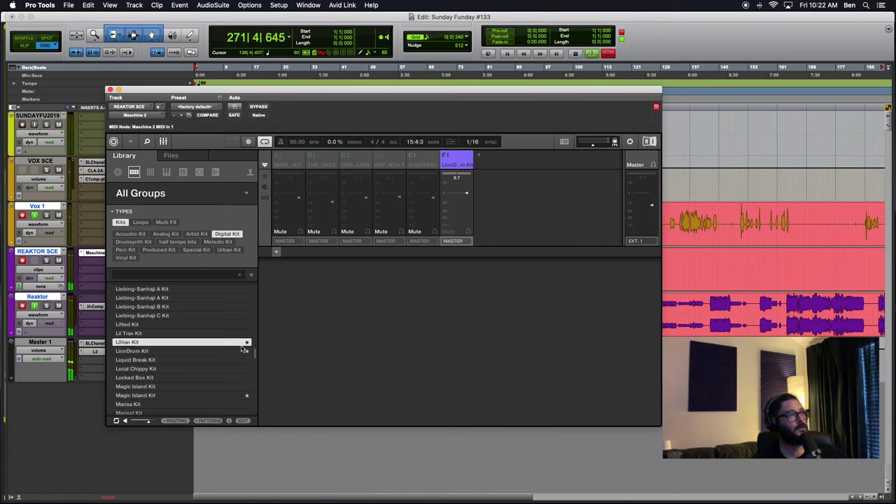
left_click(241, 347)
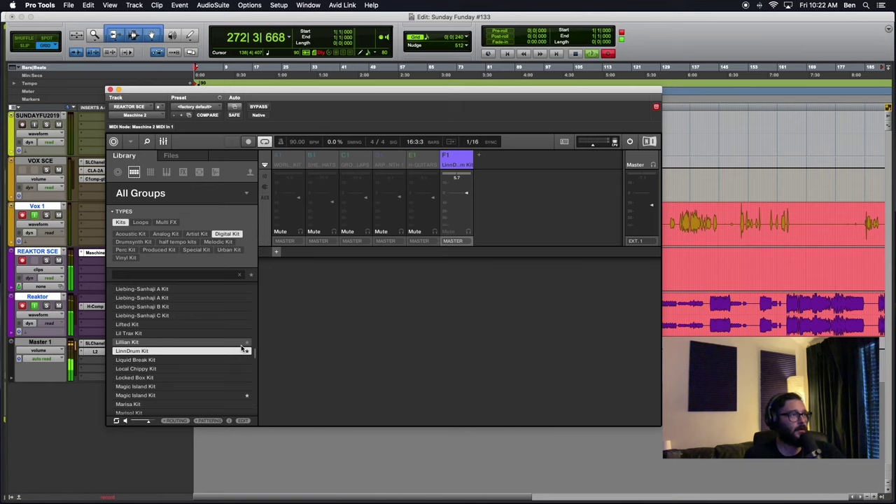
Audition the digital kits preceding LinnDrum Kit in reverse order, from Lillian Kit back to Glitch Kit, without loading any into group F1.
key("Up")
key("Up")
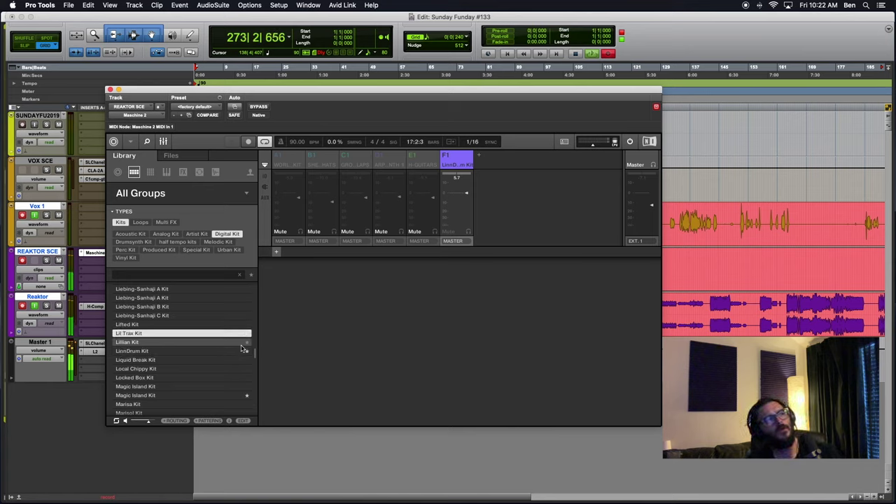
key("Up")
key("Up")
key("Up")
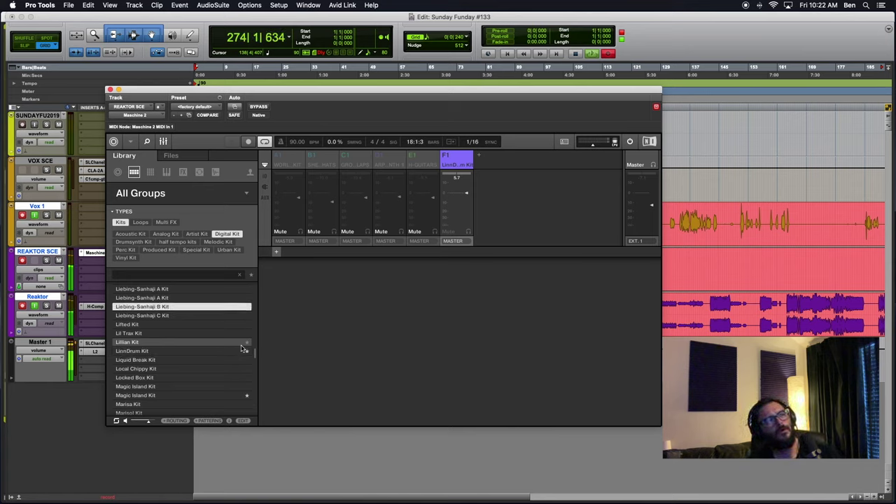
key("Up")
key("Up")
key("Up")
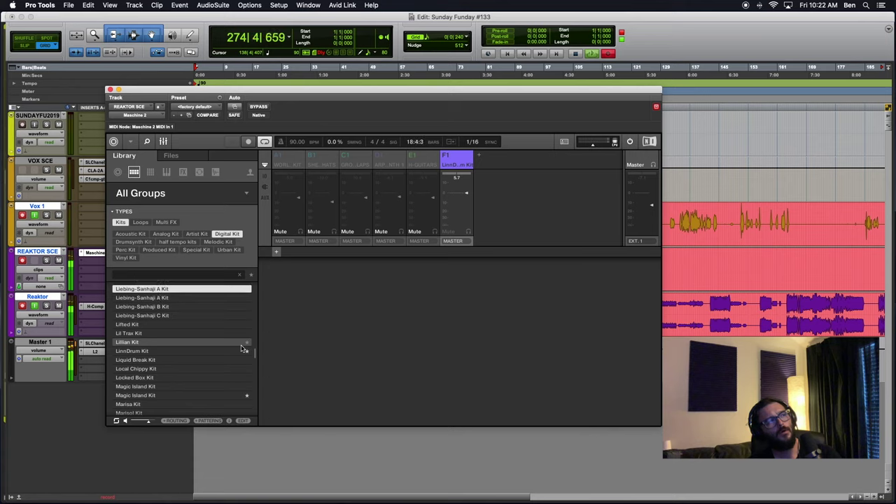
key("Up")
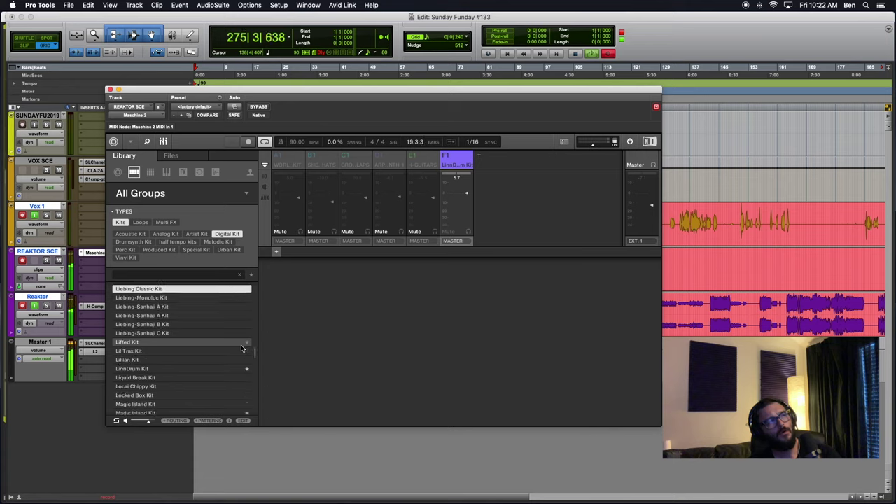
key("Up")
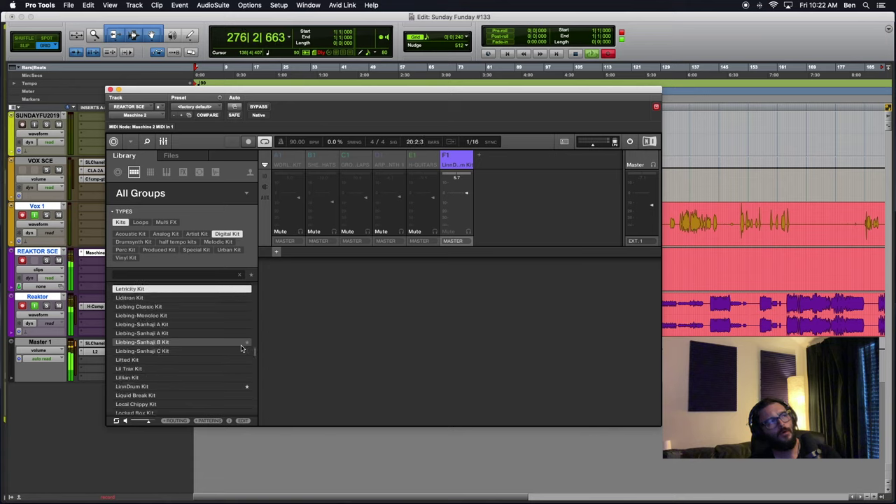
scroll(242, 348, "up", 1)
key("Up")
key("Up")
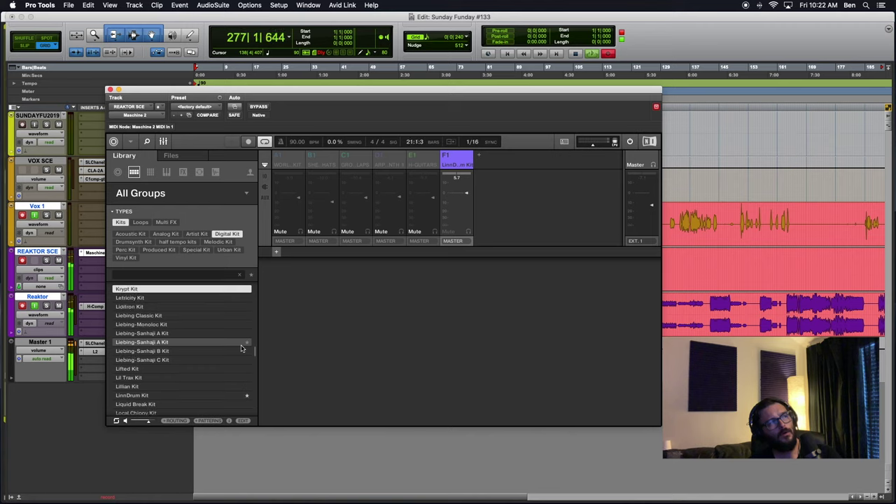
key("Up")
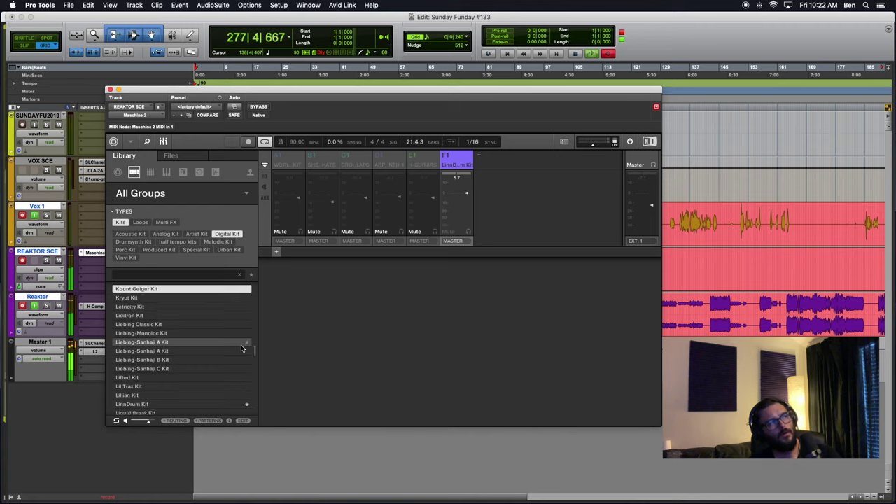
key("Up")
key("Up")
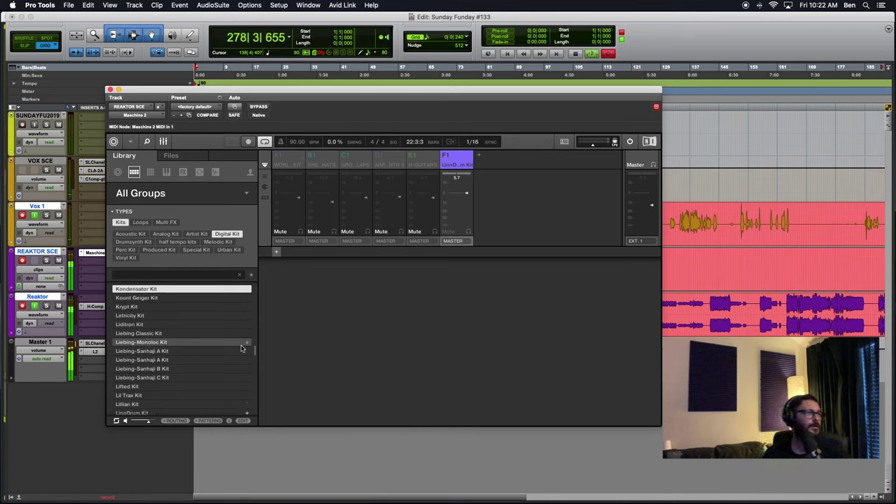
key("Up")
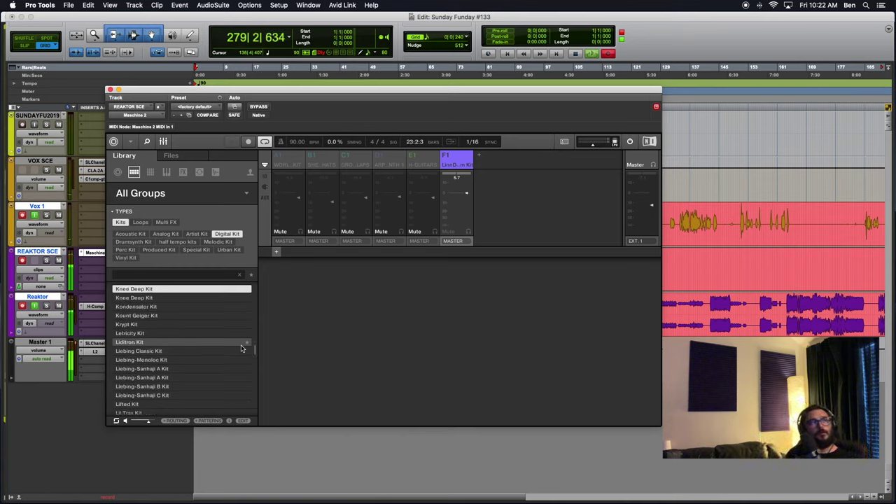
key("Up")
key("Up")
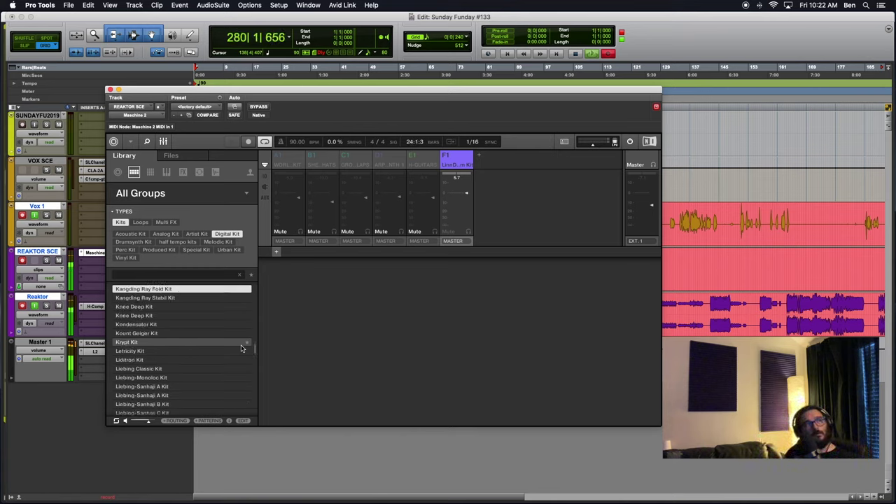
key("Up")
key("Up")
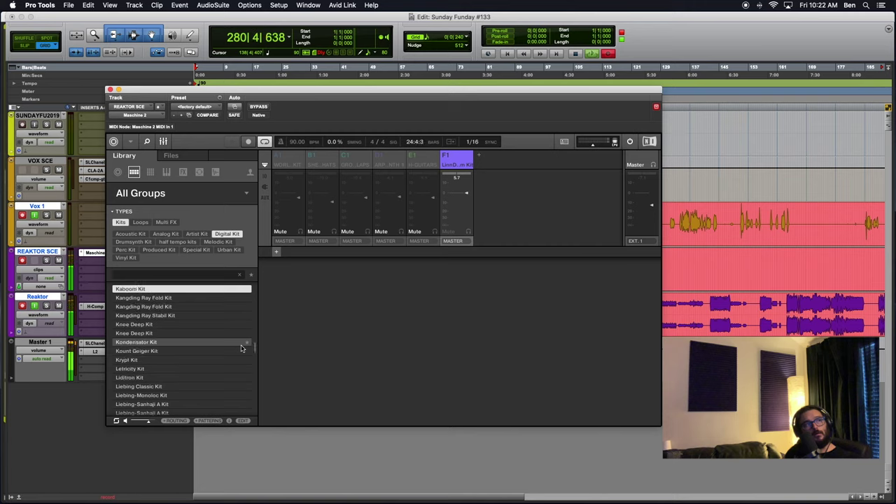
key("Up")
key("Up")
key("Up")
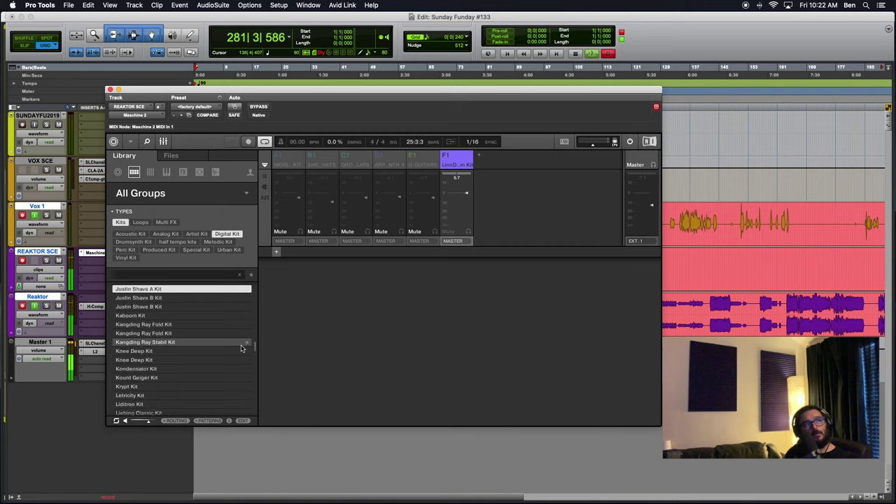
key("Up")
key("Up")
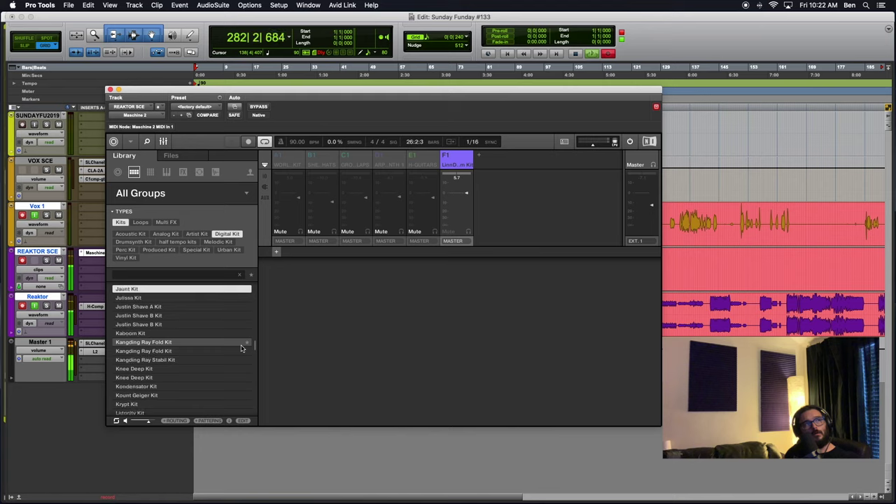
key("Up")
key("Up")
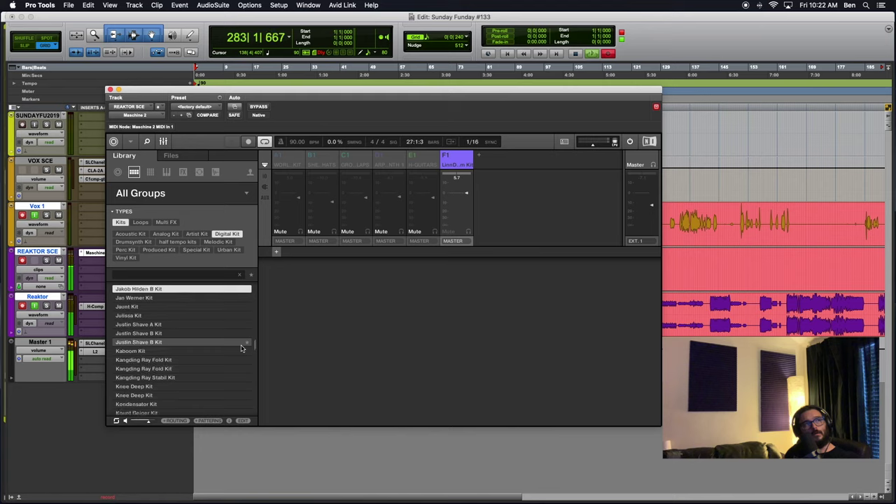
key("Up")
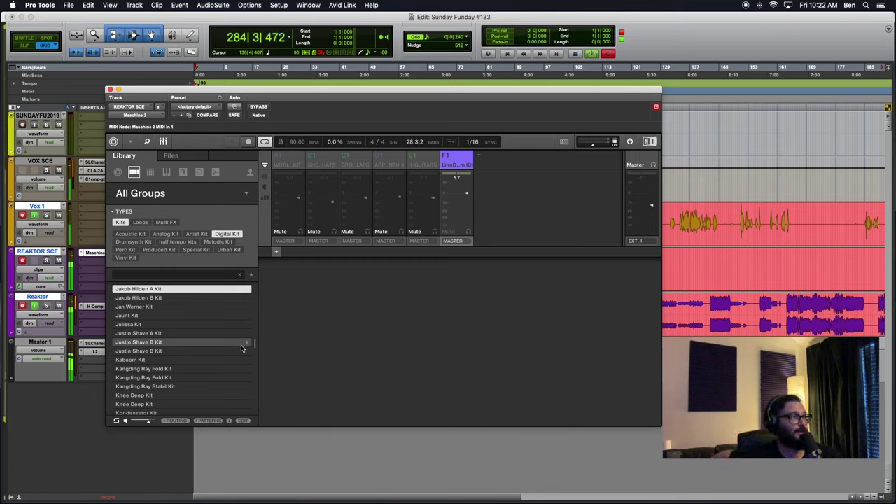
key("Up")
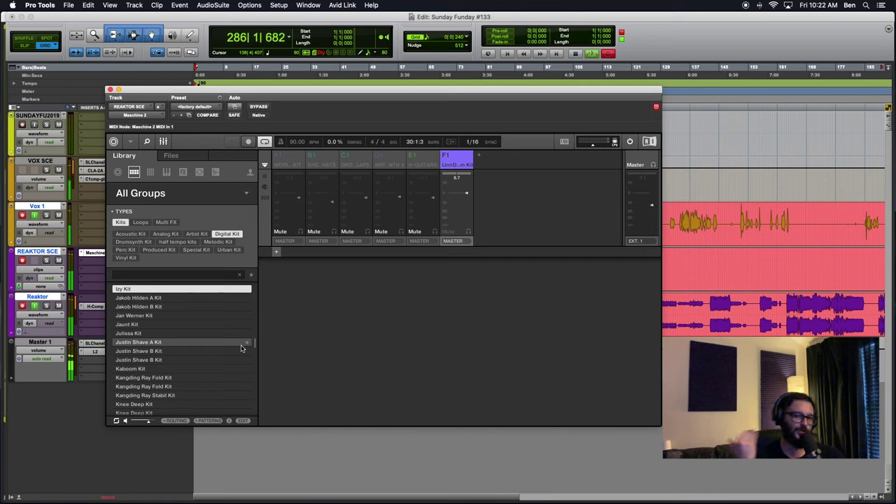
key("Up")
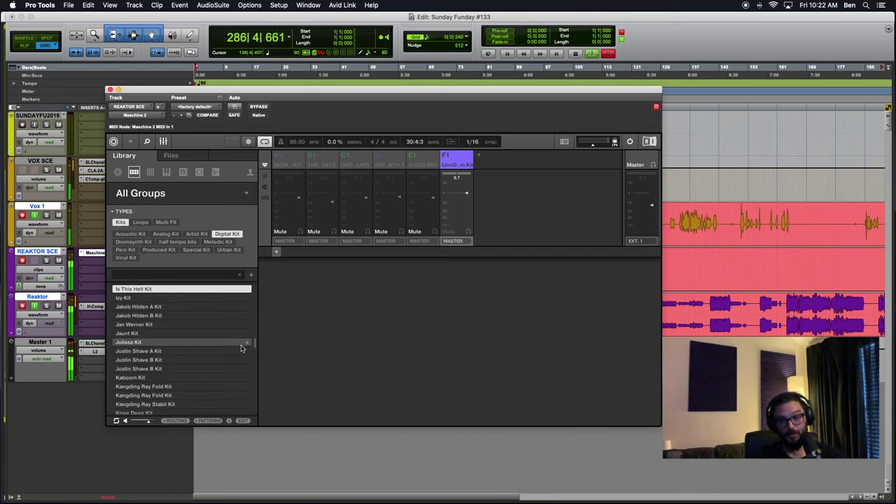
key("Up")
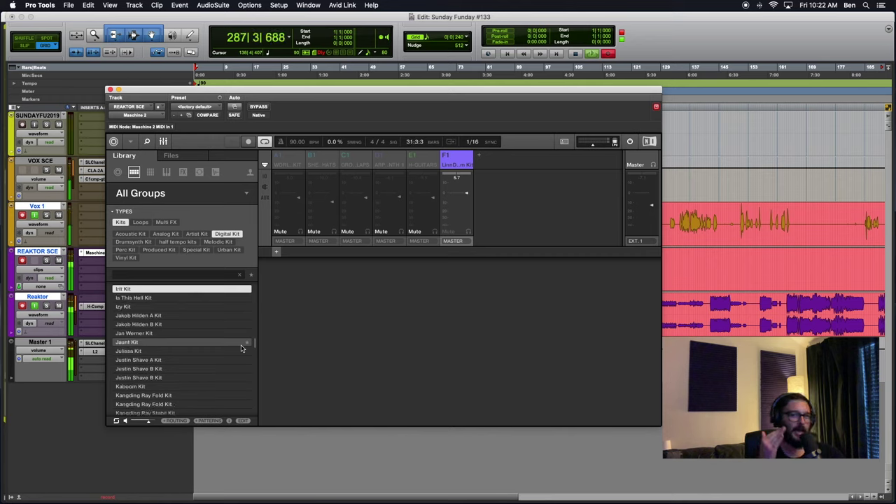
key("Up")
key("Up")
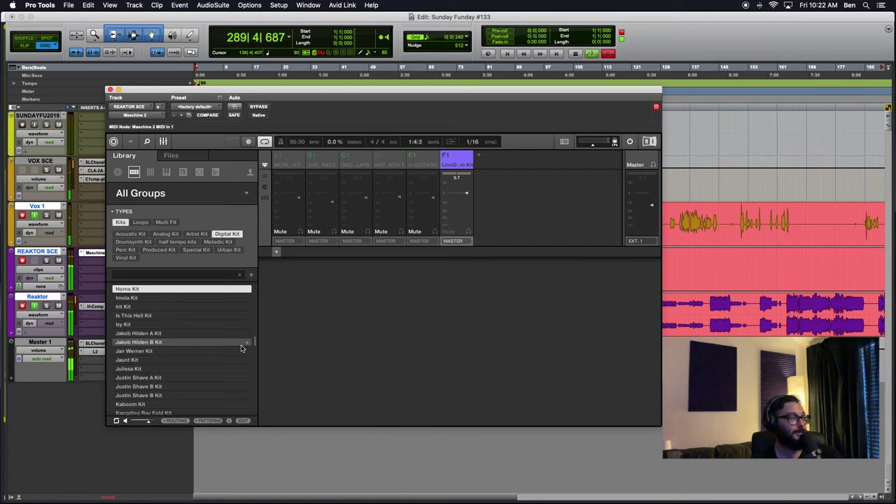
key("Up")
key("Up")
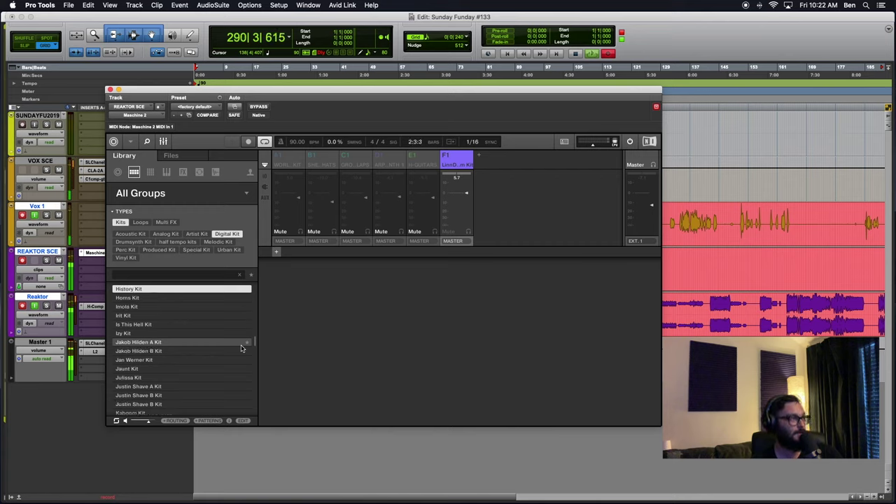
key("Up")
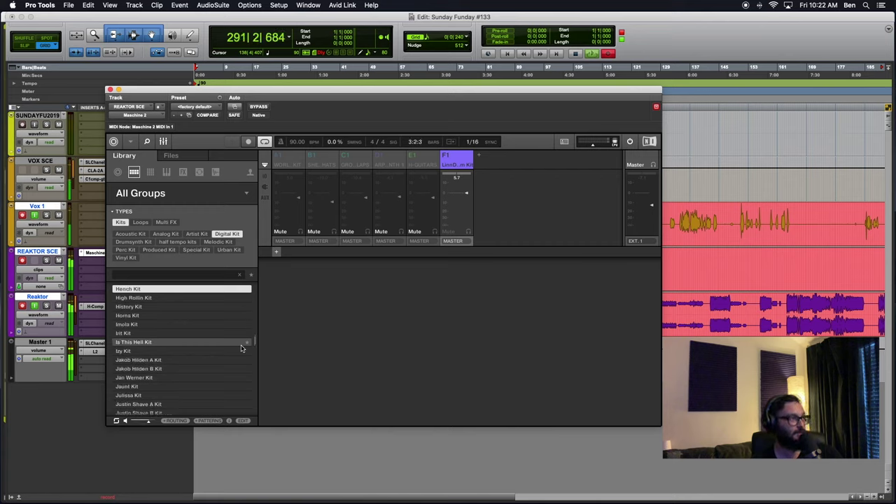
key("Up")
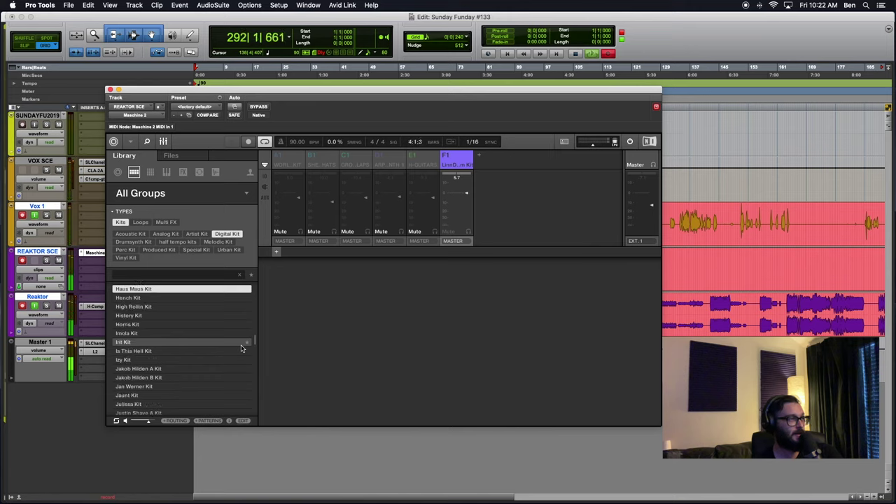
key("Up")
key("Up")
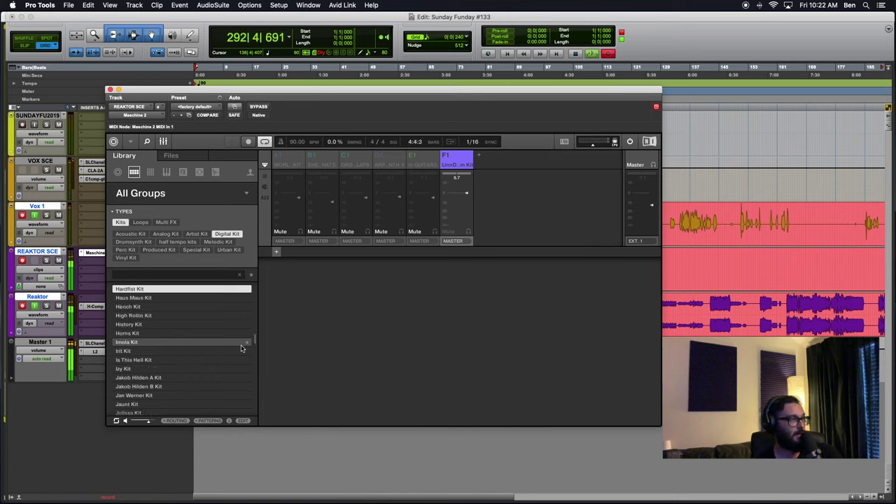
key("Up")
key("Up")
key("Up")
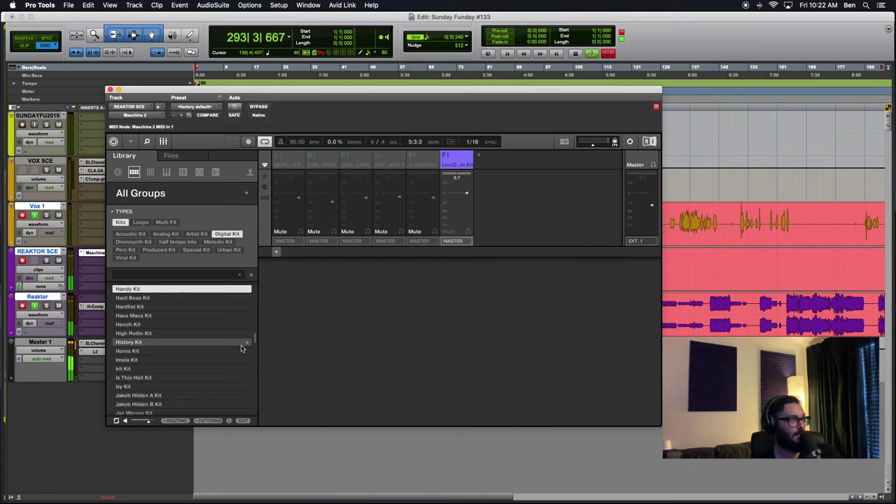
key("Up")
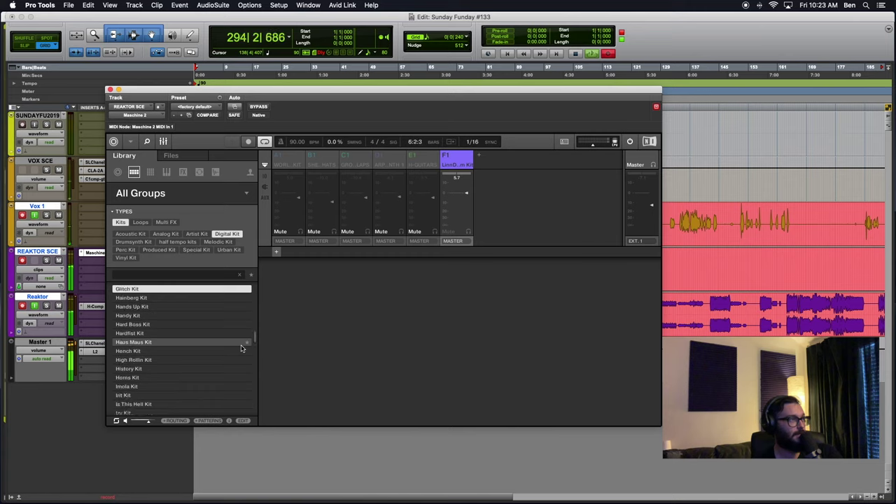
Audition the digital kits preceding Glitch Kit in reverse order, from Glider Kit back to Can Opener Kit, without loading any into group F1.
key("Up")
key("Up")
key("Up")
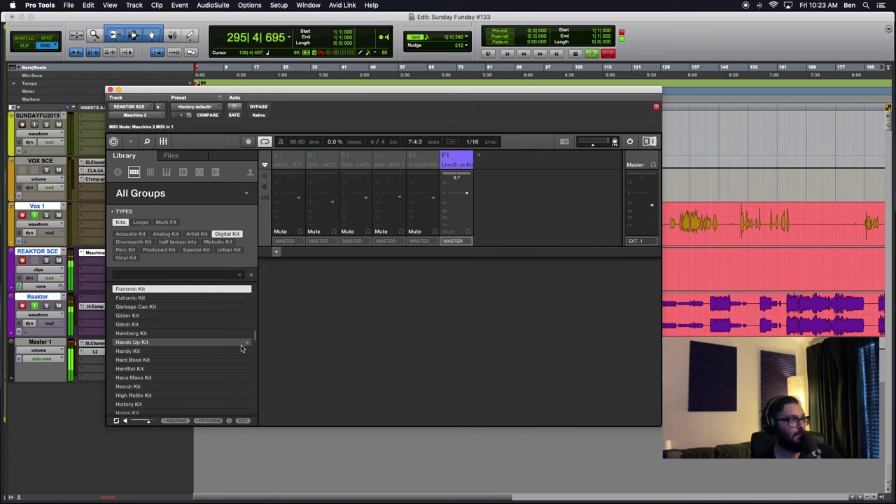
key("Up")
key("Up")
key("Up")
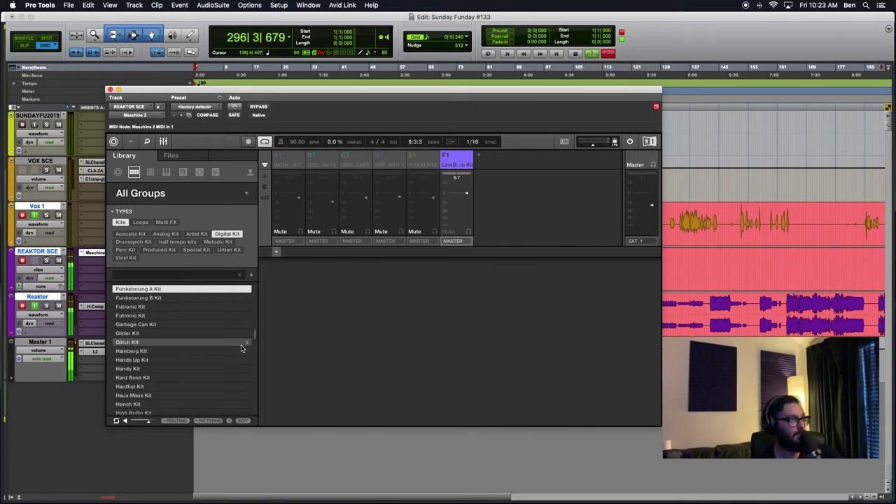
key("Up")
key("Up")
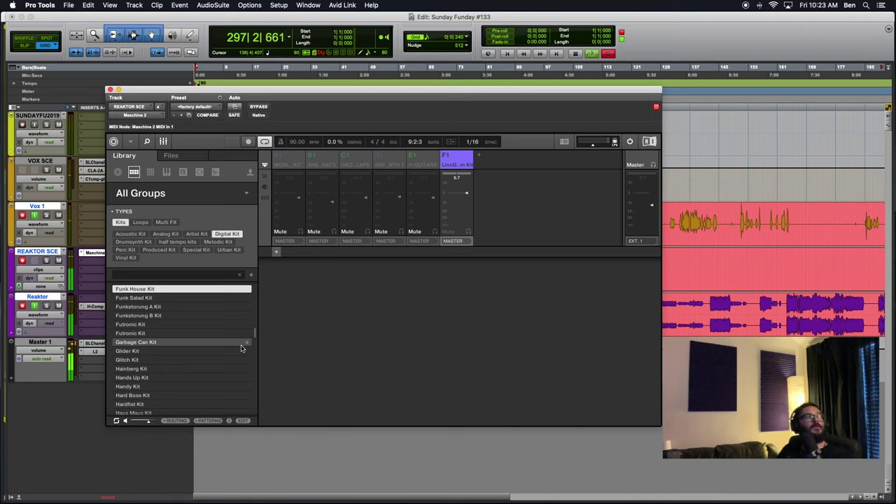
key("Up")
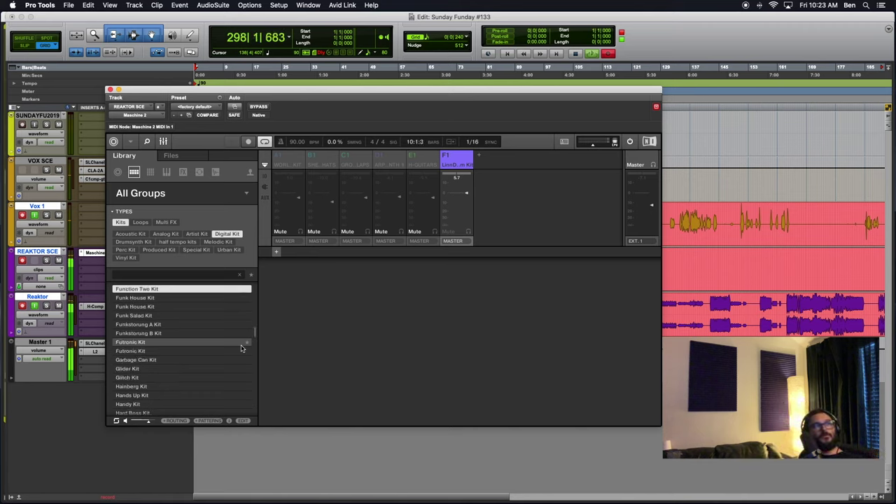
key("Up")
key("Up")
key("Up")
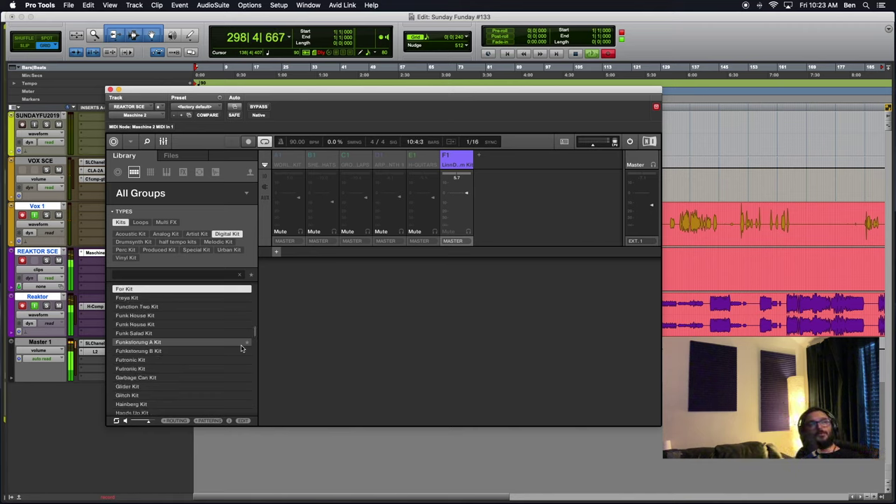
key("Up")
key("Up")
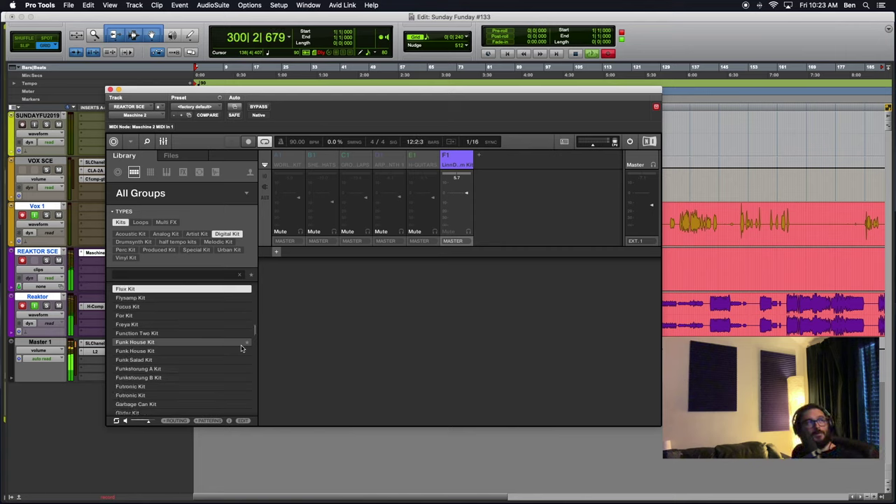
key("Up")
key("Up")
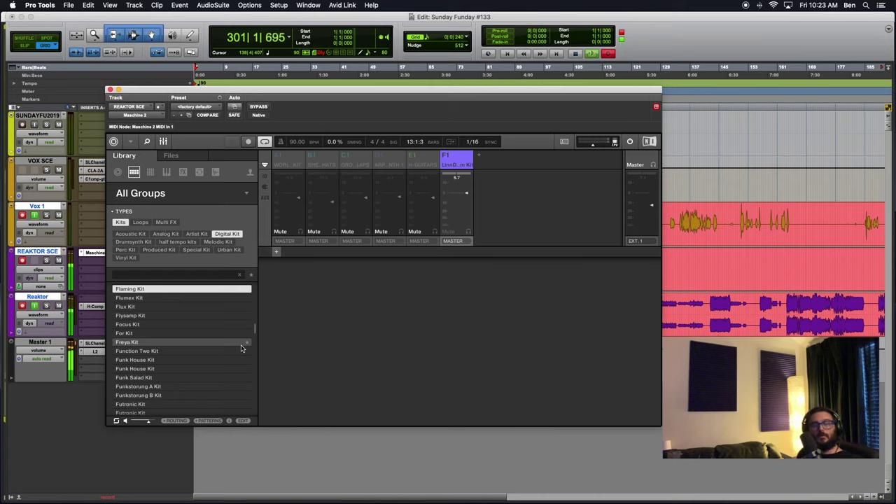
key("Up")
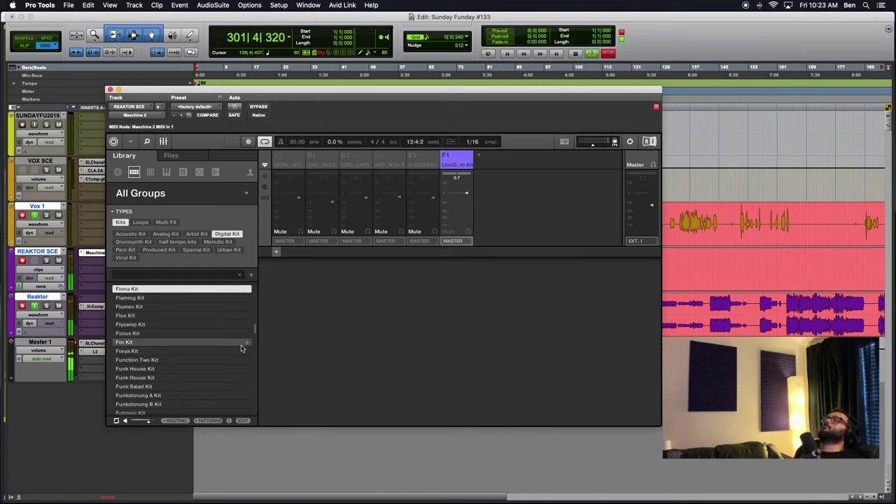
key("Up")
key("Up")
key("Up")
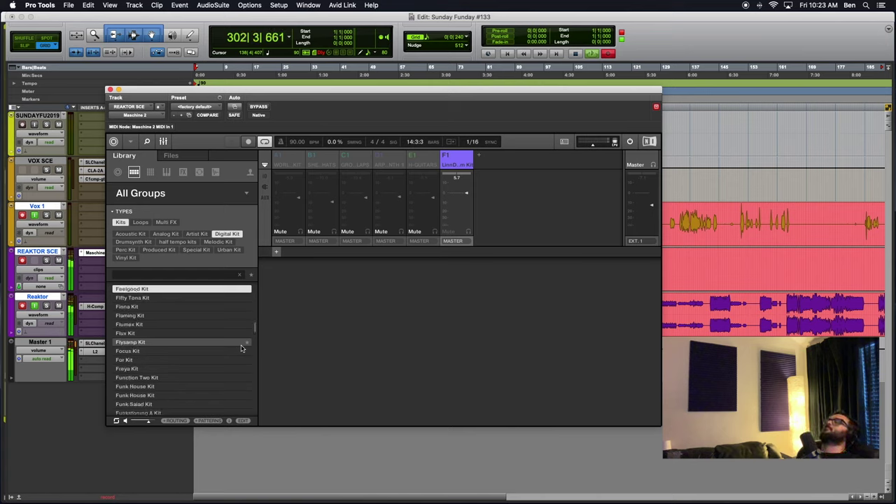
key("Up")
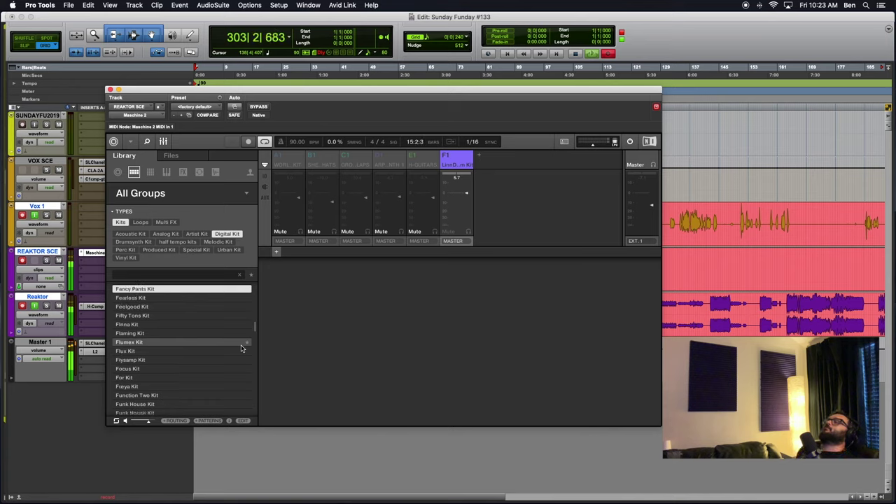
key("Up")
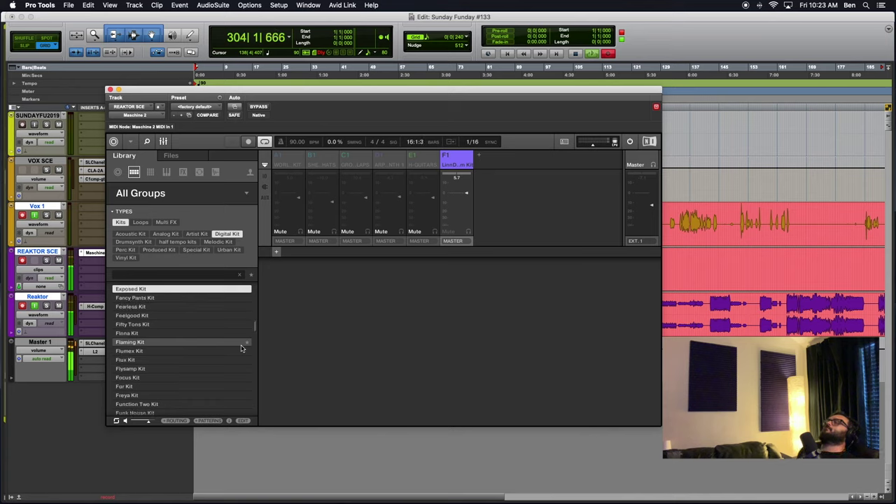
key("Up")
scroll(242, 348, "up", 1)
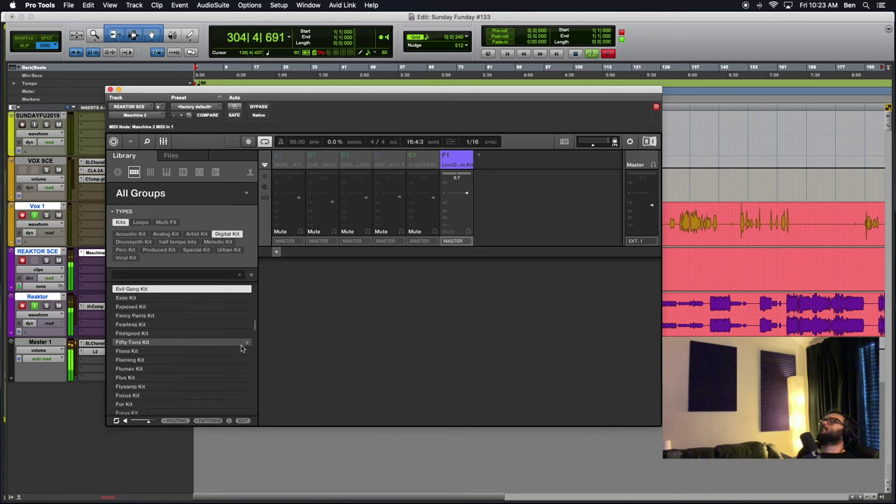
scroll(241, 348, "up", 1)
scroll(241, 348, "up", 1)
scroll(242, 348, "up", 1)
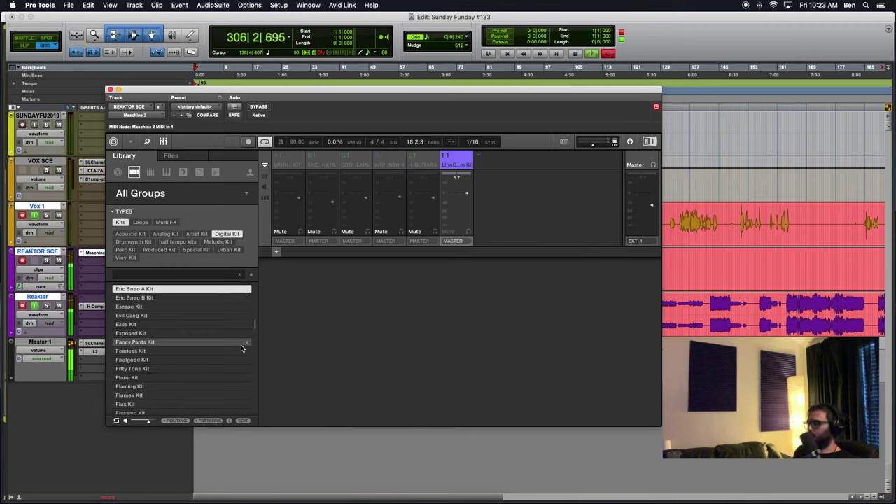
scroll(241, 347, "up", 2)
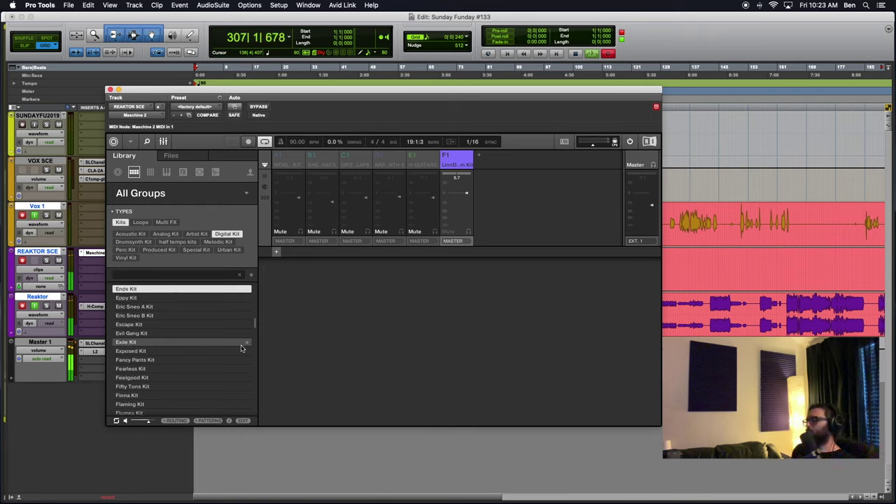
scroll(242, 348, "up", 1)
scroll(242, 348, "up", 1)
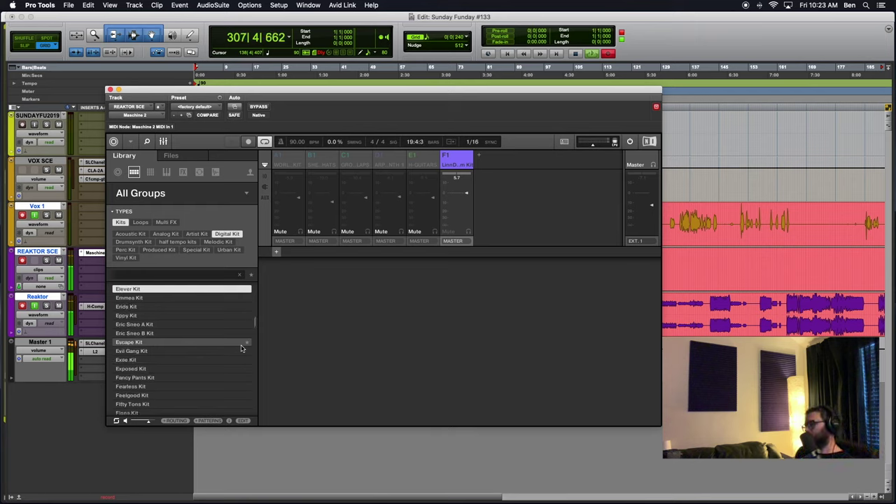
scroll(241, 348, "up", 3)
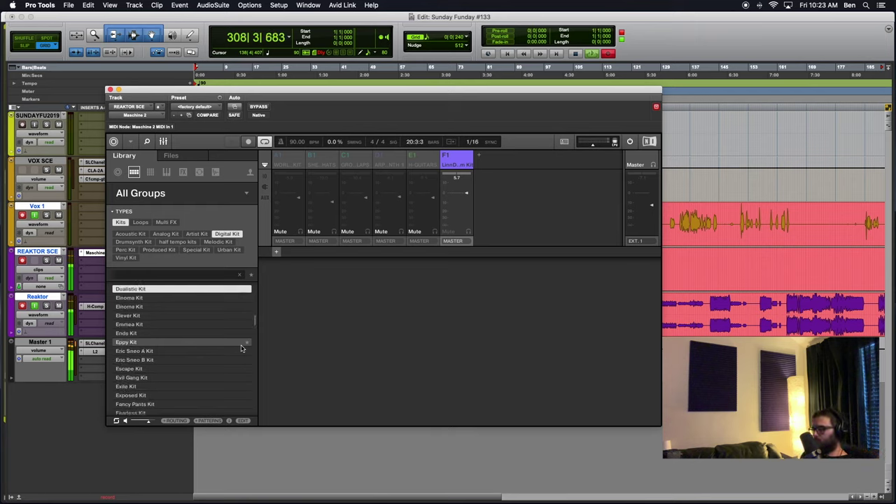
scroll(242, 348, "up", 2)
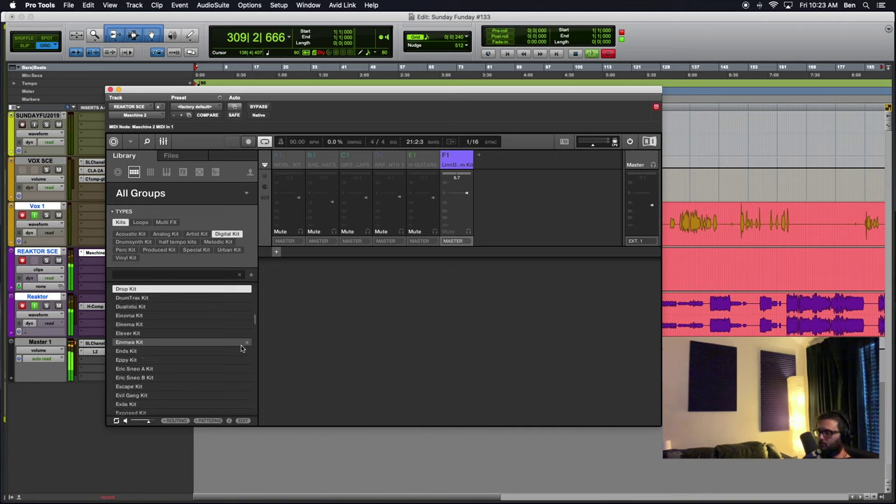
scroll(241, 348, "up", 1)
scroll(241, 347, "up", 1)
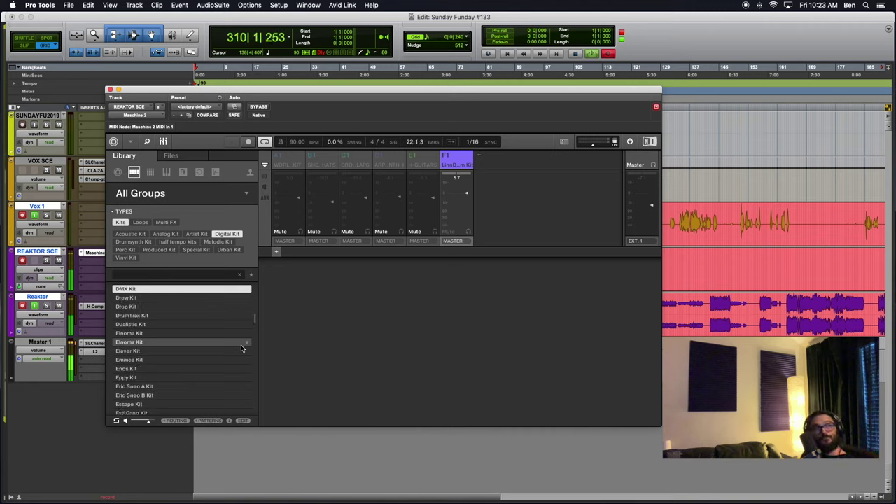
scroll(241, 348, "up", 1)
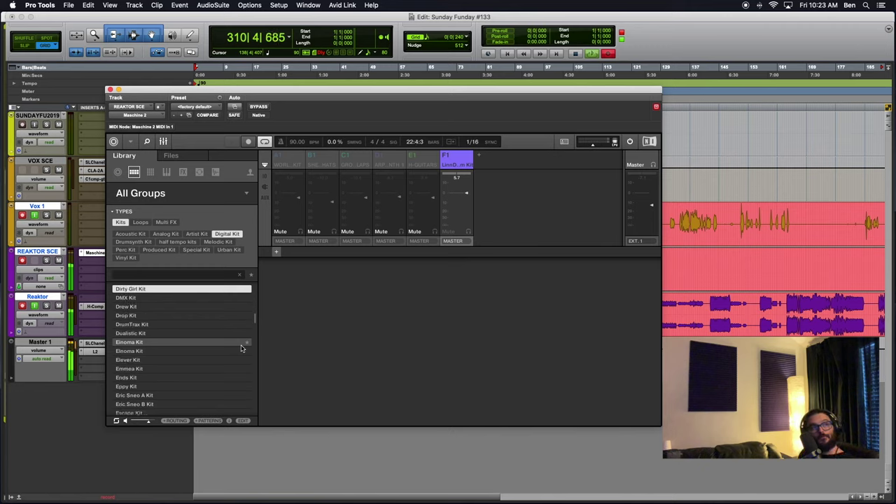
scroll(241, 348, "up", 1)
scroll(241, 348, "up", 1)
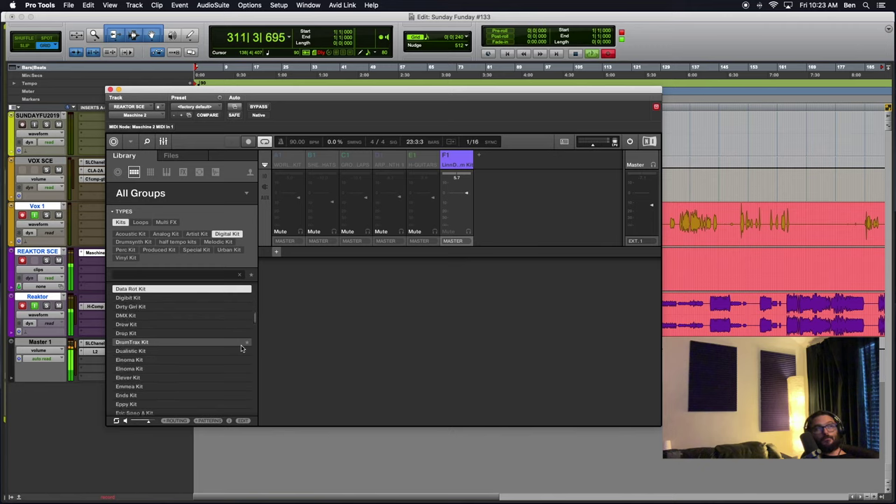
scroll(242, 348, "up", 1)
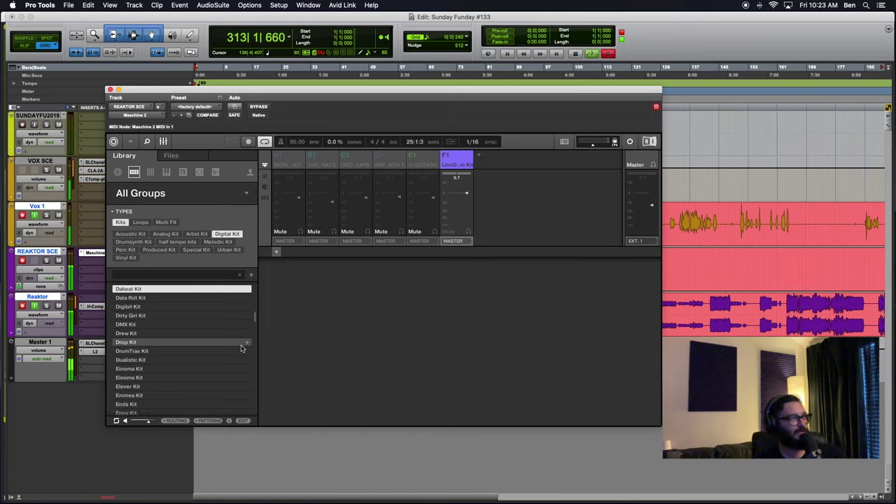
scroll(242, 348, "up", 1)
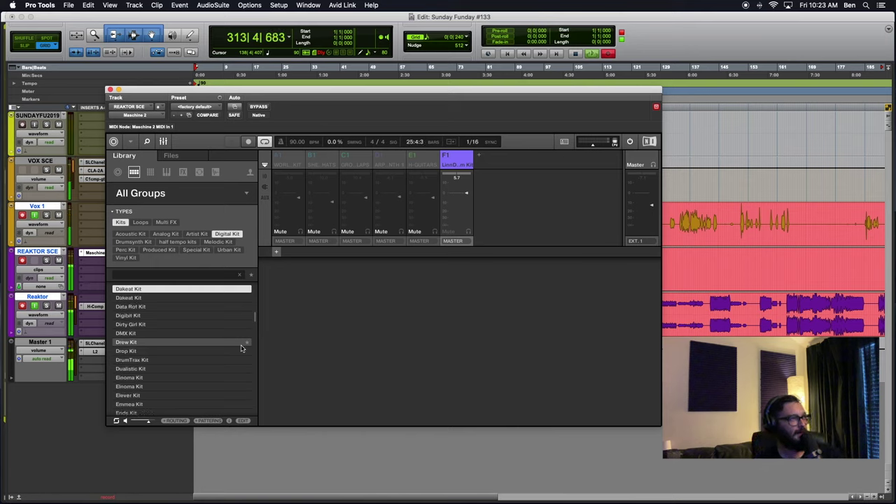
scroll(241, 348, "up", 1)
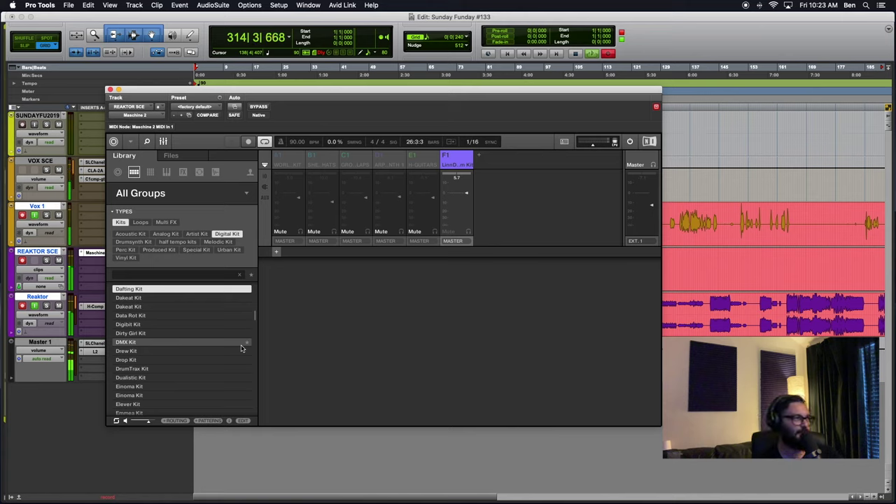
scroll(241, 348, "up", 1)
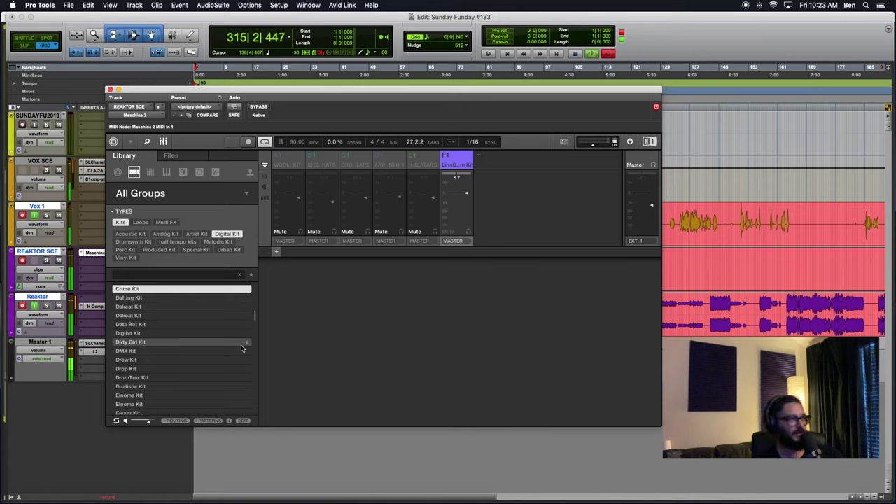
scroll(242, 348, "up", 1)
scroll(241, 348, "up", 1)
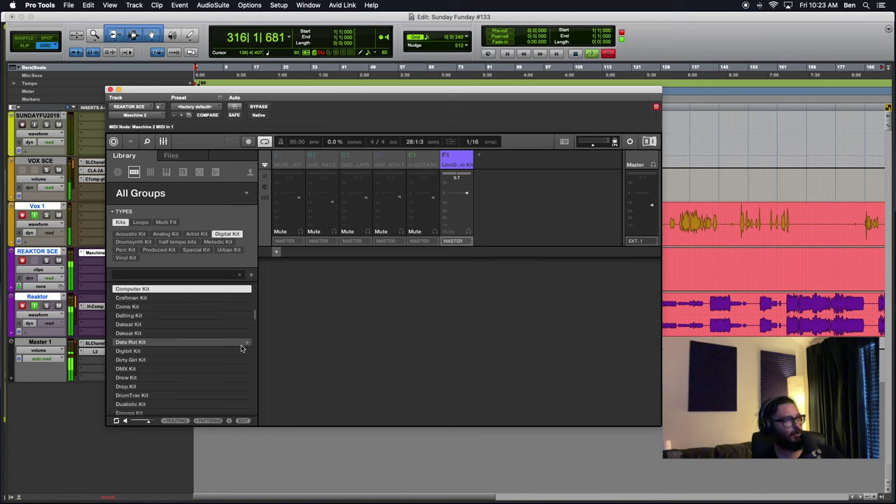
scroll(242, 348, "up", 1)
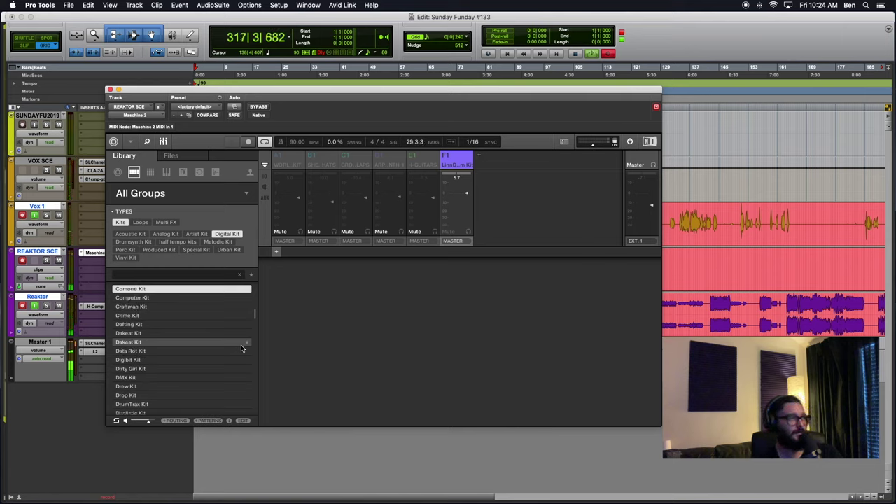
scroll(241, 348, "up", 3)
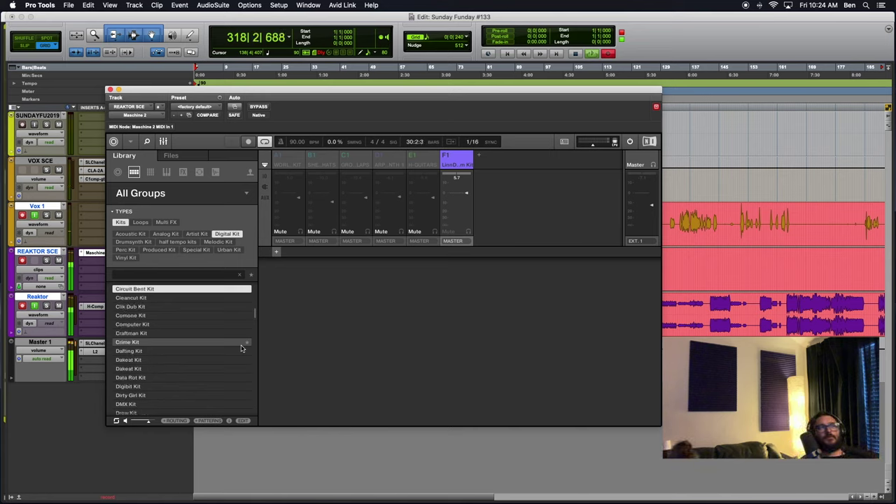
key("Up")
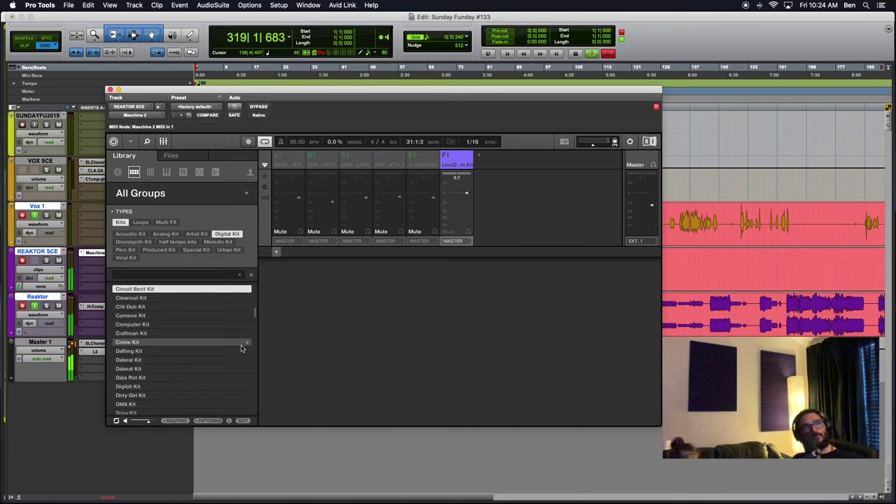
key("Up")
key("Up")
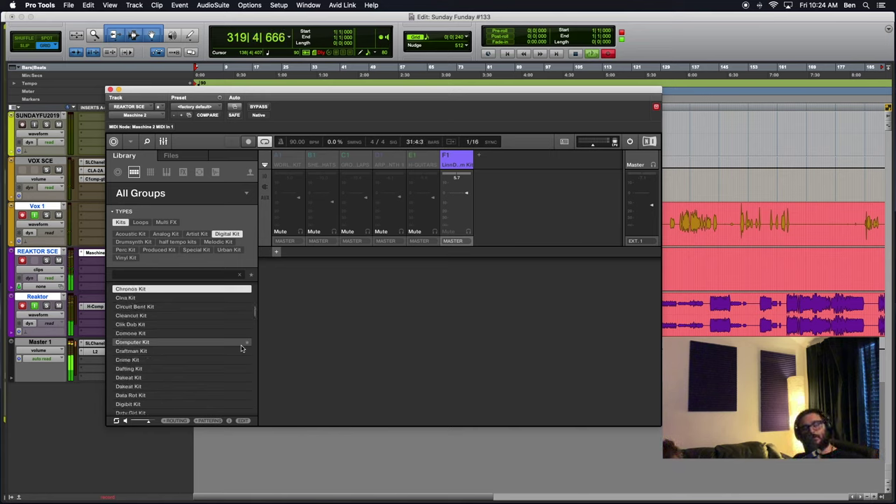
key("Up")
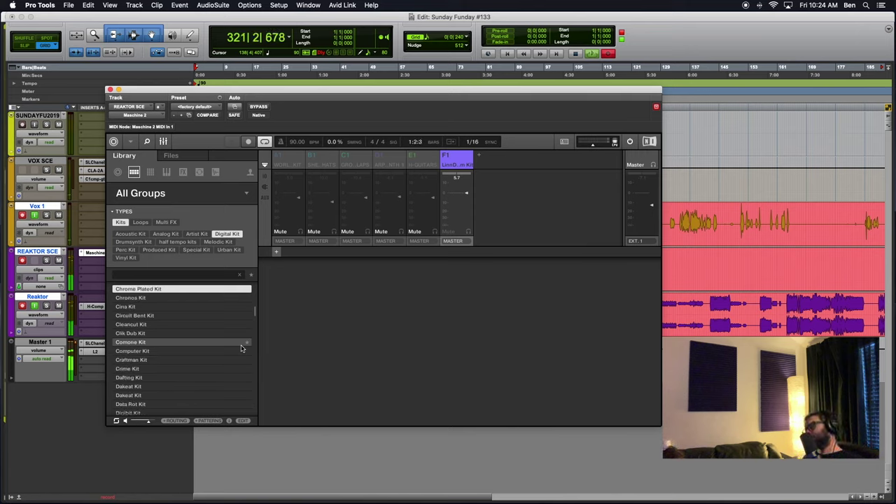
key("Up")
key("Up")
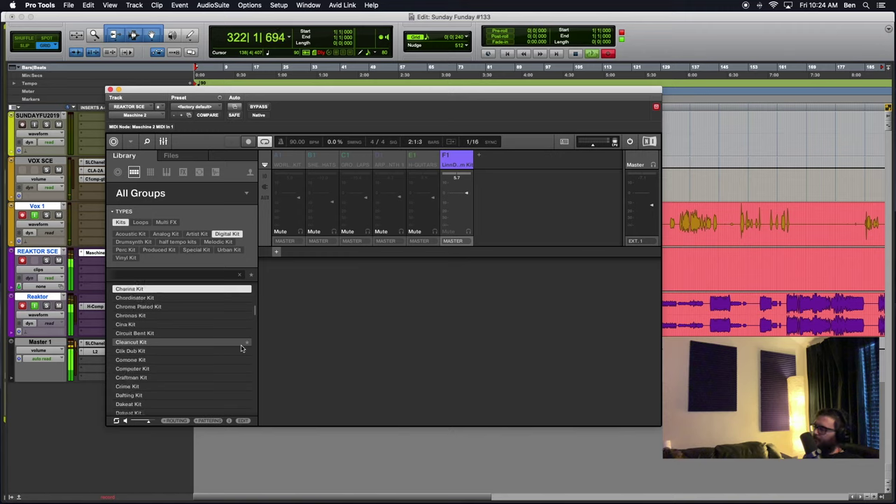
key("Up")
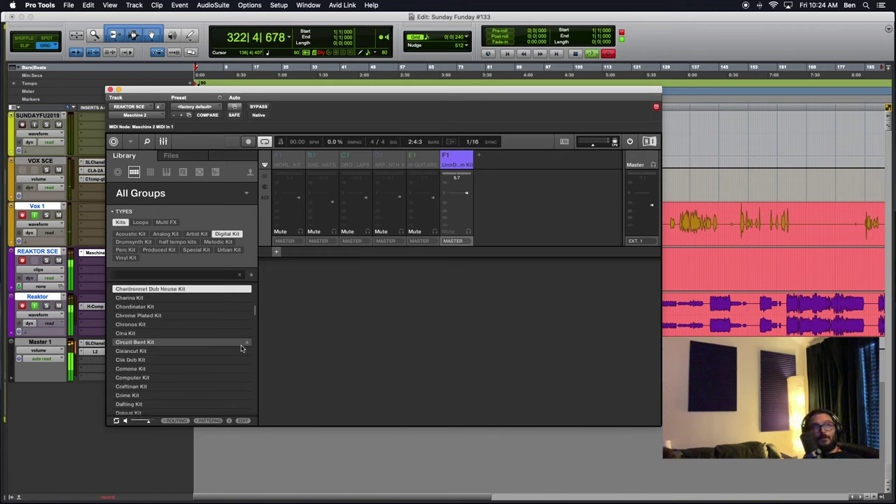
key("Up")
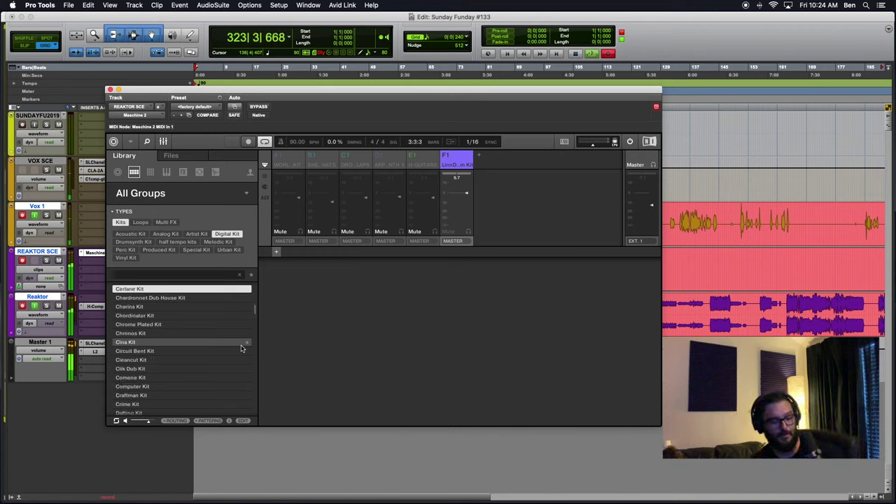
key("Up")
Mute the VOX SCE track and audition Calmia Kit in the digital kit list.
left_click(59, 169)
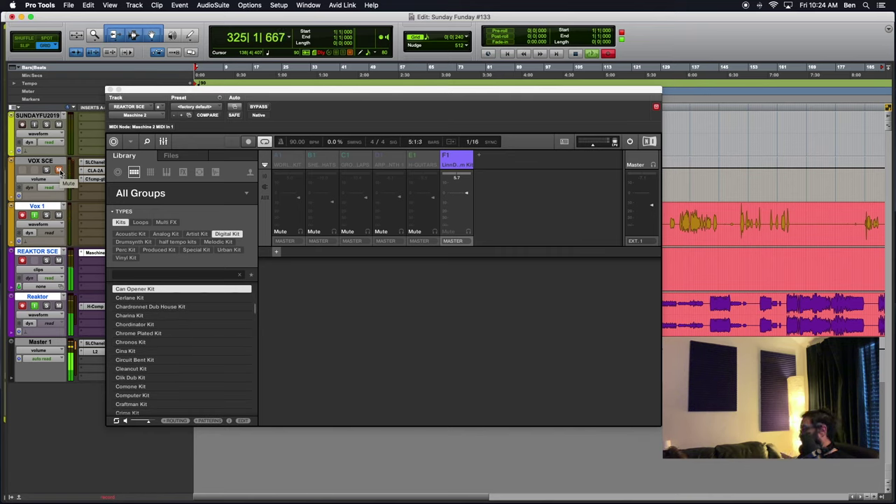
key("Up")
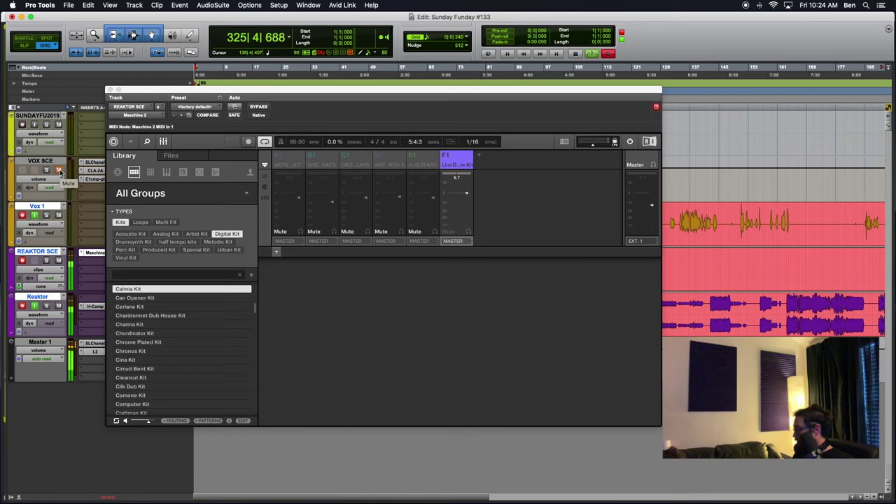
Audition the digital kits preceding Calmia Kit in reverse order, from Bulldog Riddim Kit back to Blackpool Kit.
key("Up")
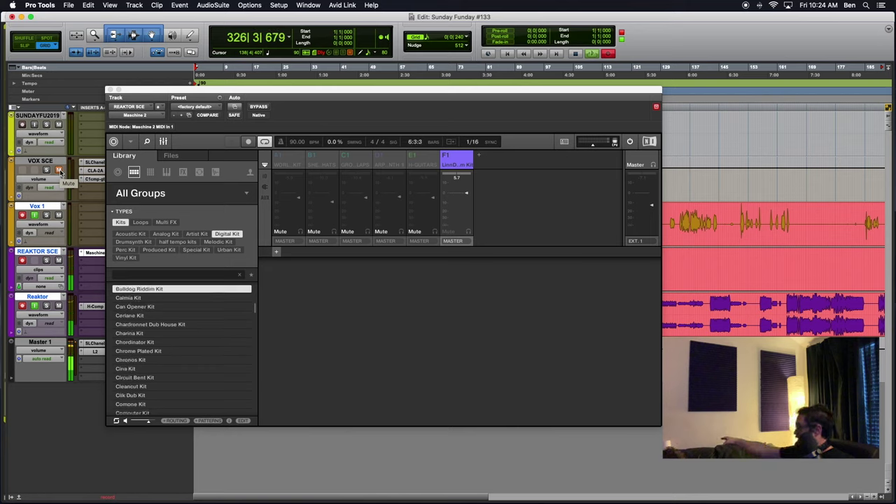
key("Up")
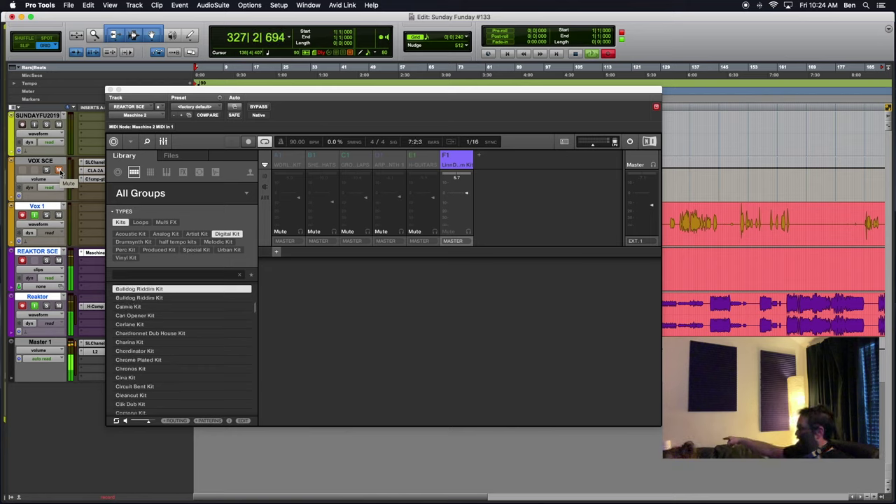
key("Up")
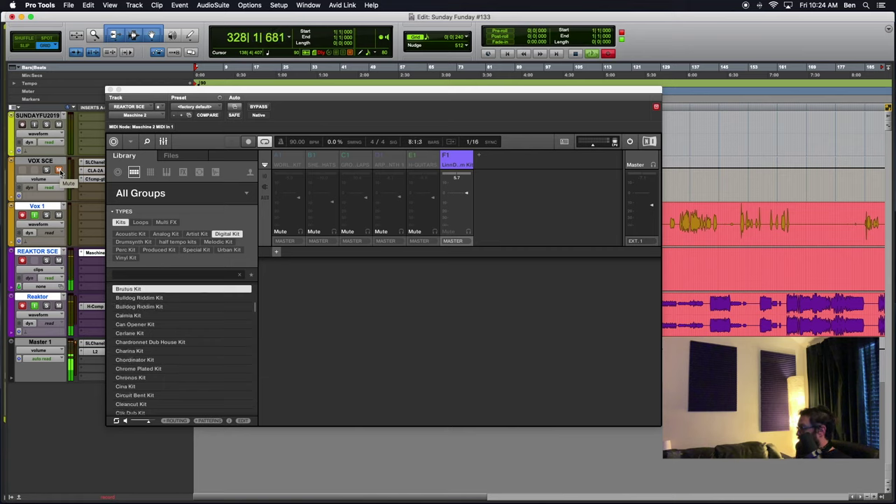
key("Up")
key("Up")
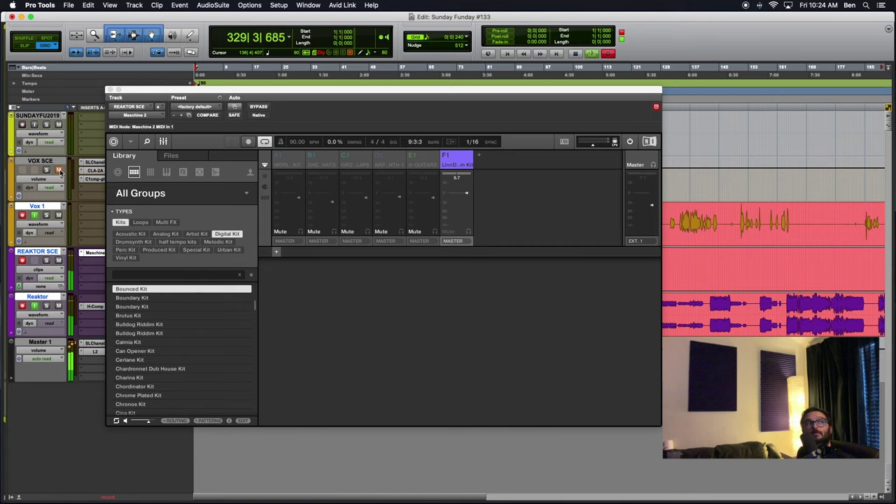
key("Up")
key("Up")
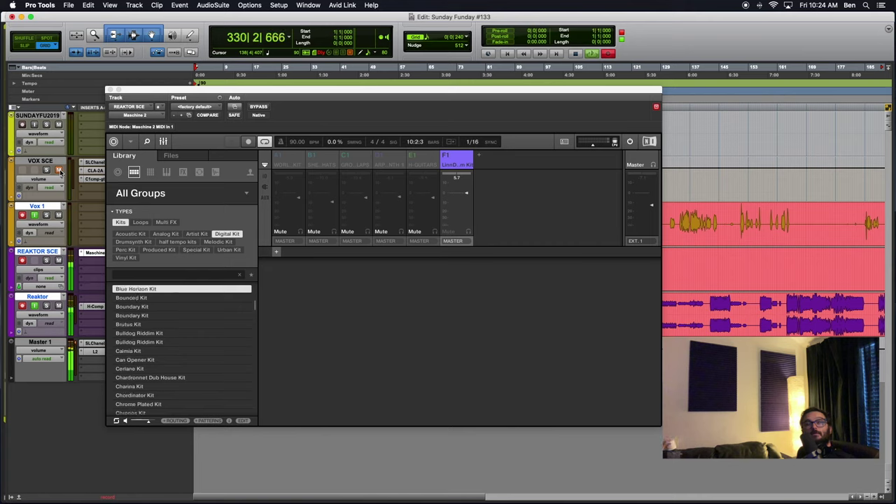
key("Up")
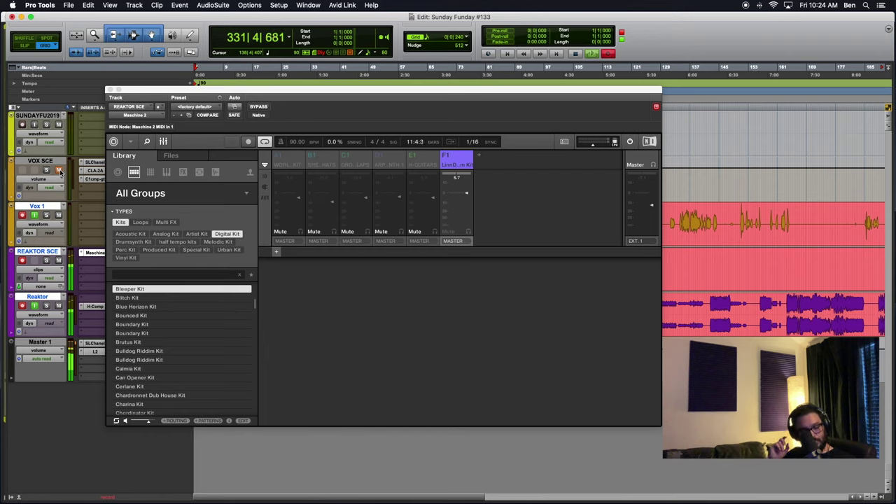
key("Up")
key("Up")
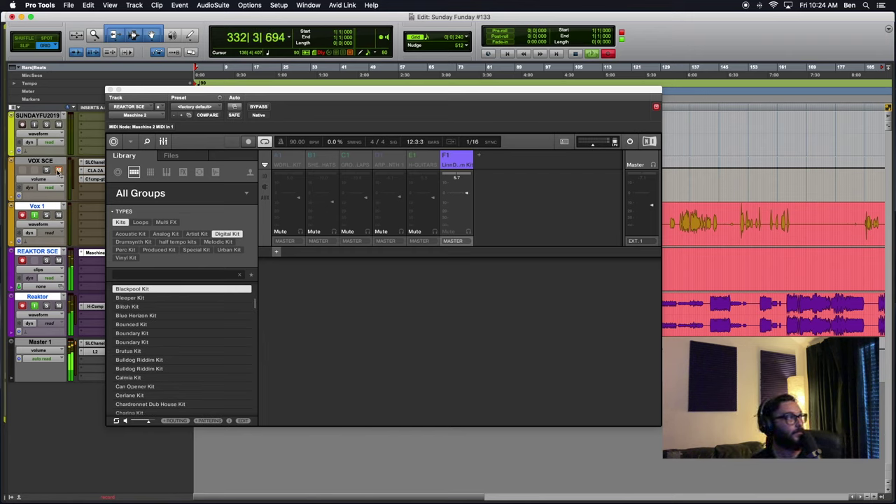
Audition the digital kits preceding Blackpool Kit in reverse order, from Bit XOR Kit back to the first Batista Kit.
key("Up")
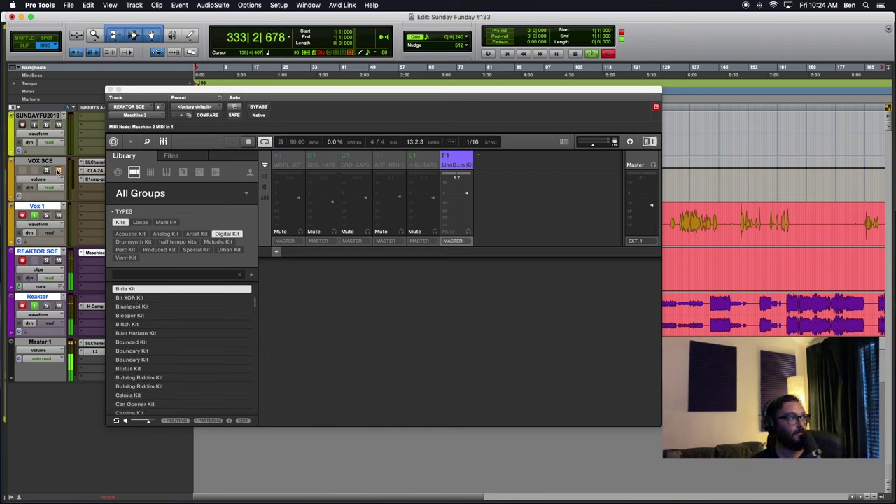
key("Up")
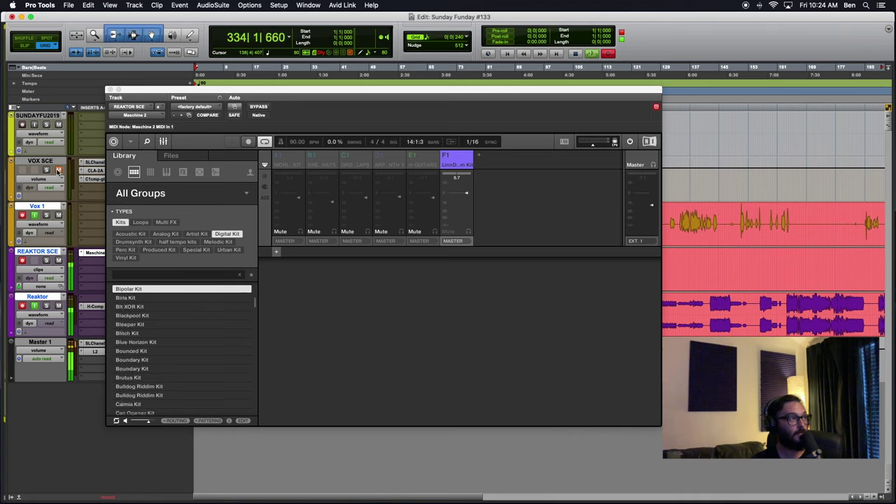
key("Up")
key("Up")
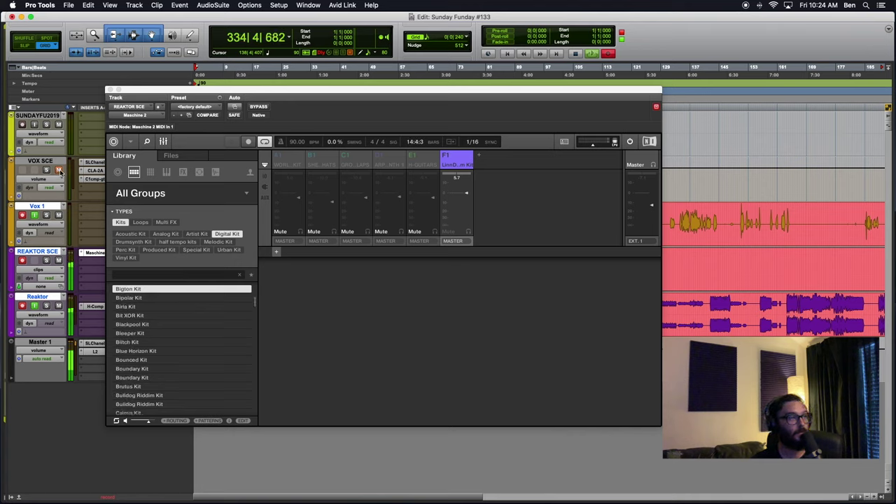
key("Up")
key("Up")
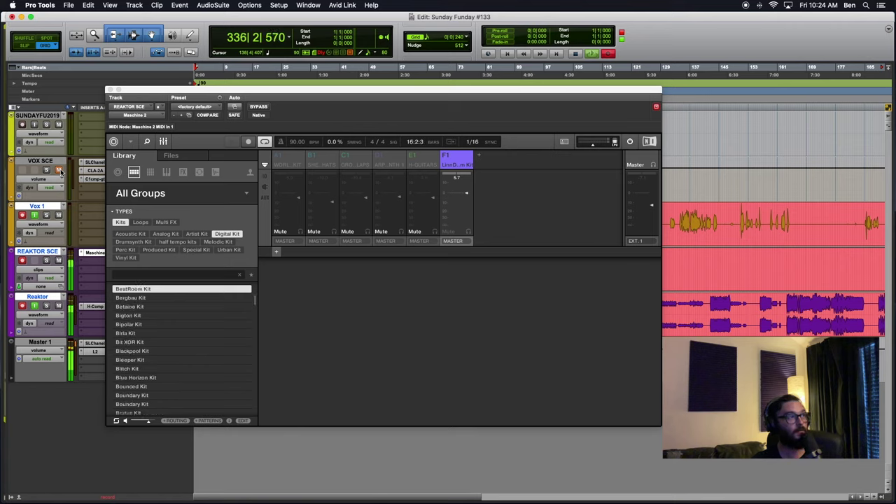
key("Up")
key("Down")
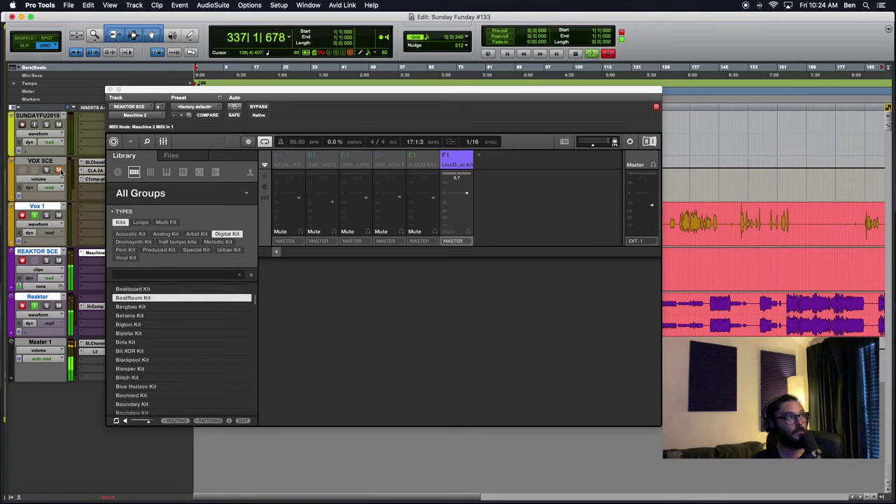
key("Up")
key("Up")
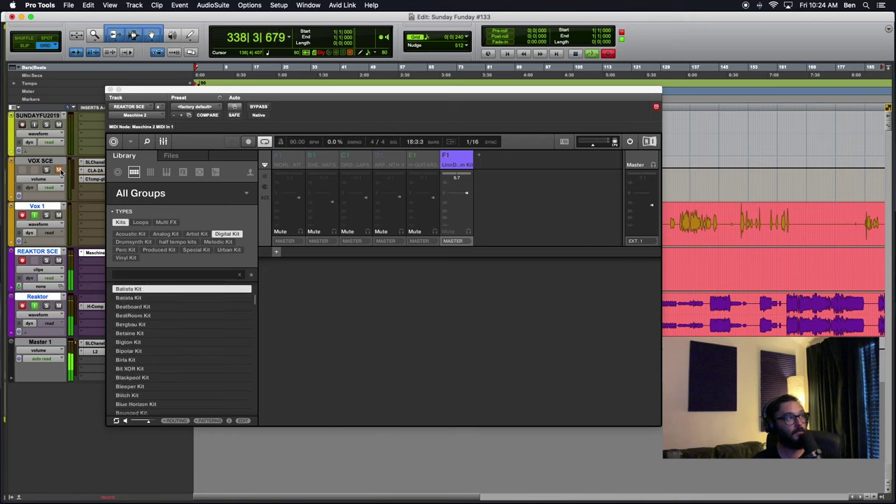
Audition the digital kits preceding Batista Kit in reverse order, from Bark Kit back to the first Analie Kit.
key("Up")
key("Up")
key("Up")
key("Up")
key("Up")
key("Up")
key("Up")
key("Up")
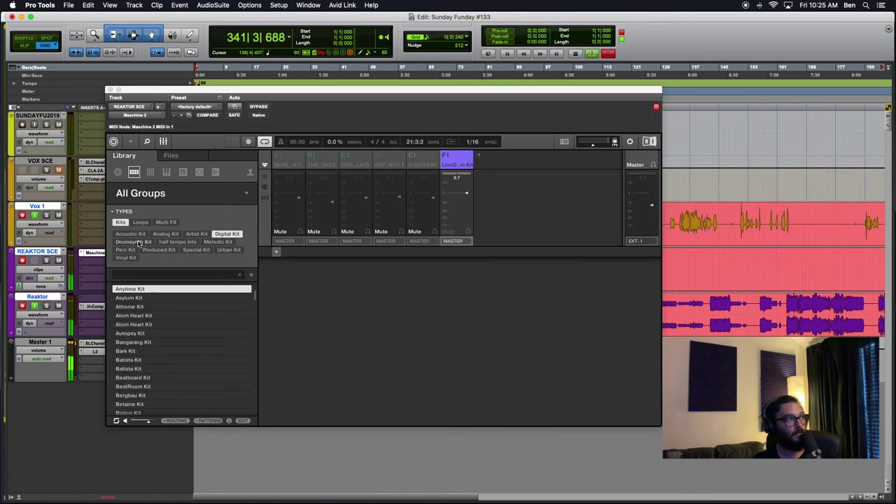
key("Up")
key("Up")
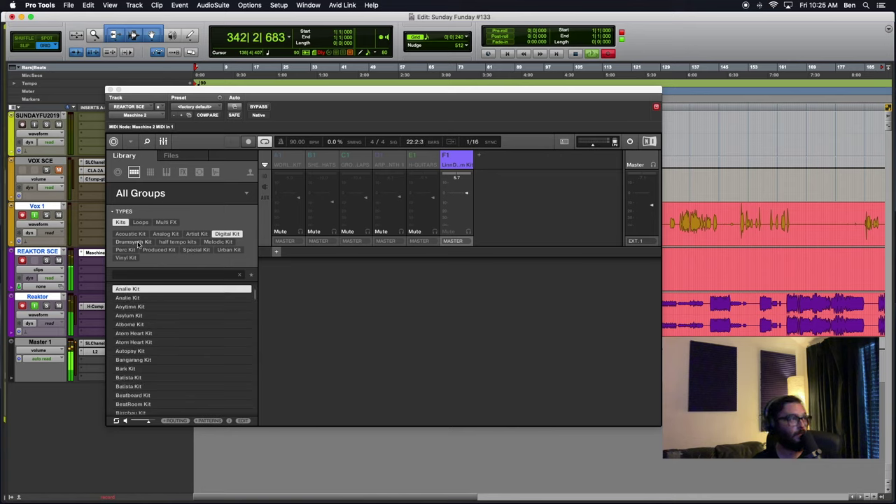
Audition the remaining digital kits in reverse order, from Amsterdam Kit back to the kit just before About The Low Kit.
key("Up")
key("Up")
key("Up")
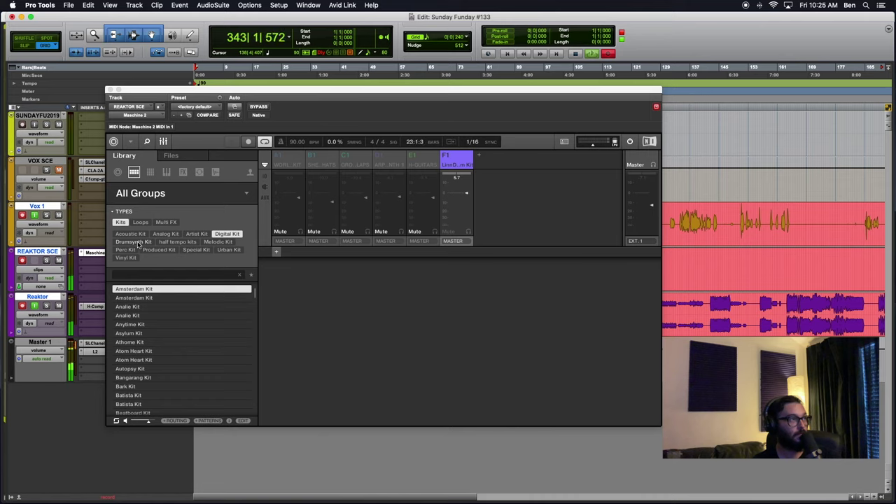
key("Up")
key("Up")
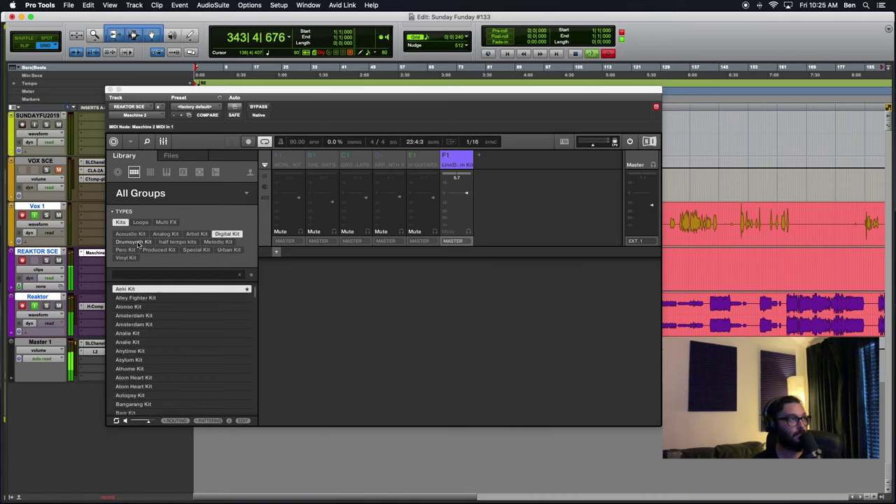
key("Up")
key("Up")
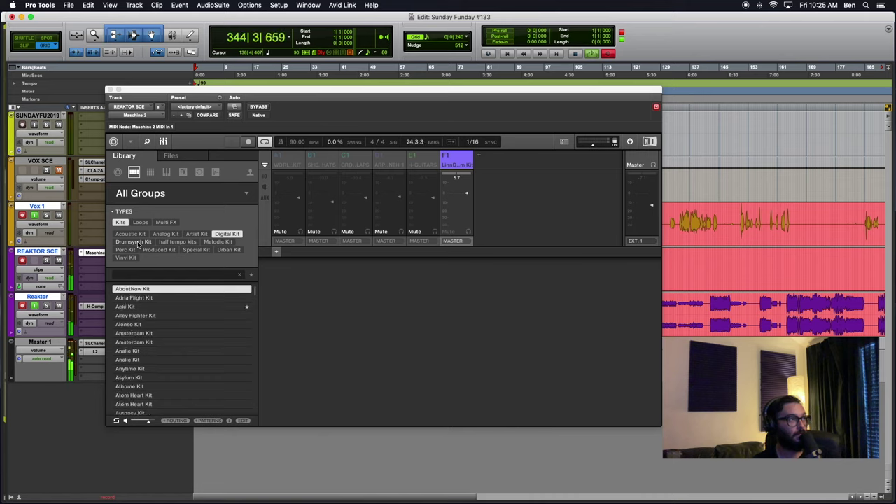
key("Up")
key("Up")
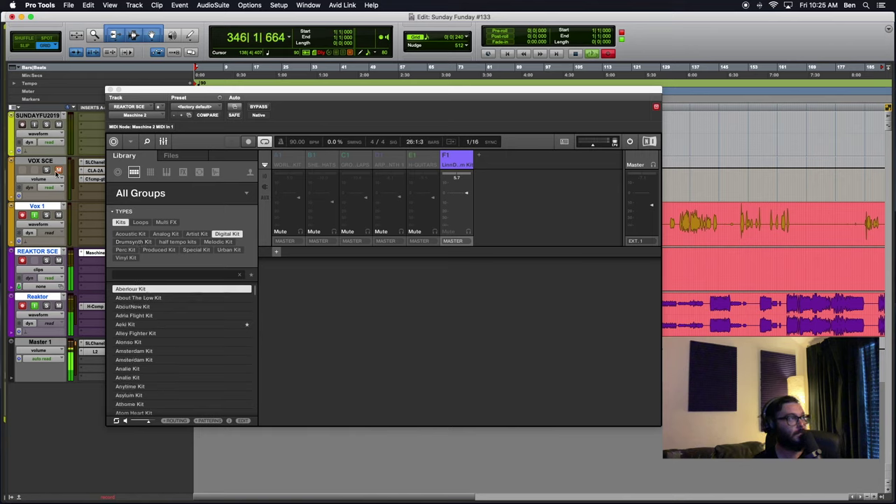
Filter the group library to Drumsynth Kit, audition the second 3l3ktr0 Kit, and mute the VOX SCE track.
left_click(119, 241)
key("Down")
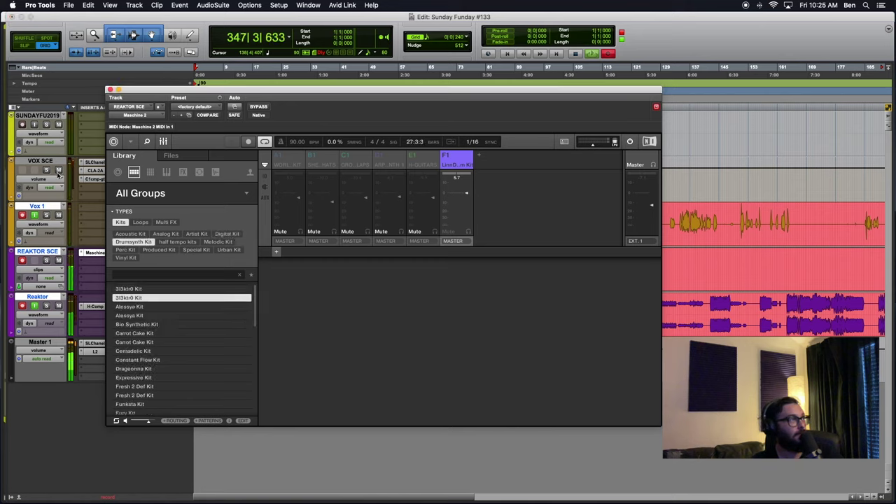
left_click(58, 172)
Audition the drumsynth kits in order, from Alessya Kit through Fresh 2 Def Kit.
key("Down")
key("Down")
key("Down")
key("Down")
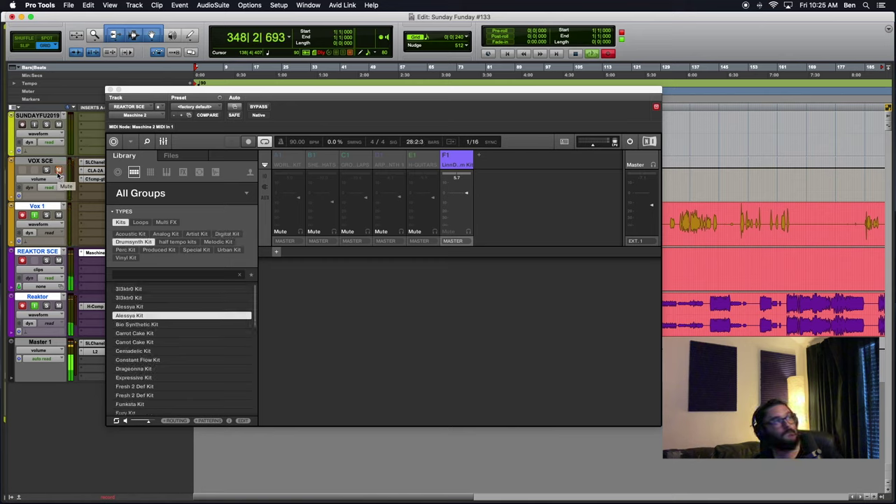
key("Down")
key("Down")
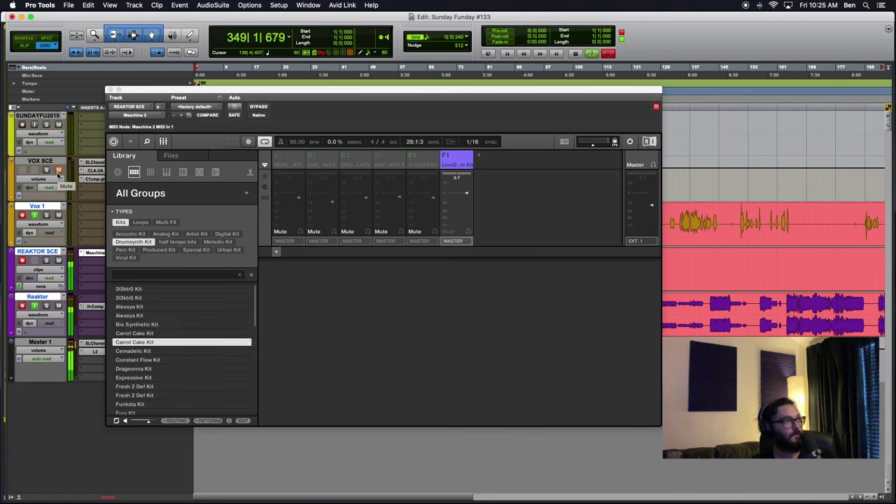
key("Down")
key("Down")
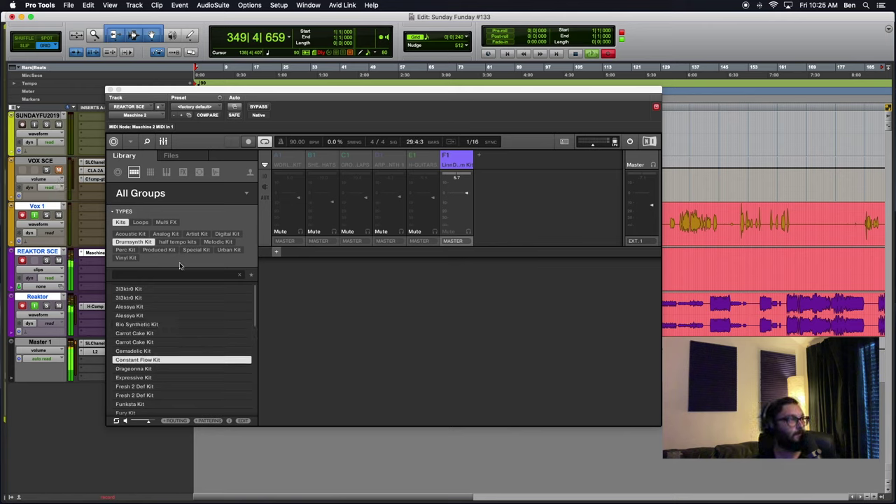
key("Down")
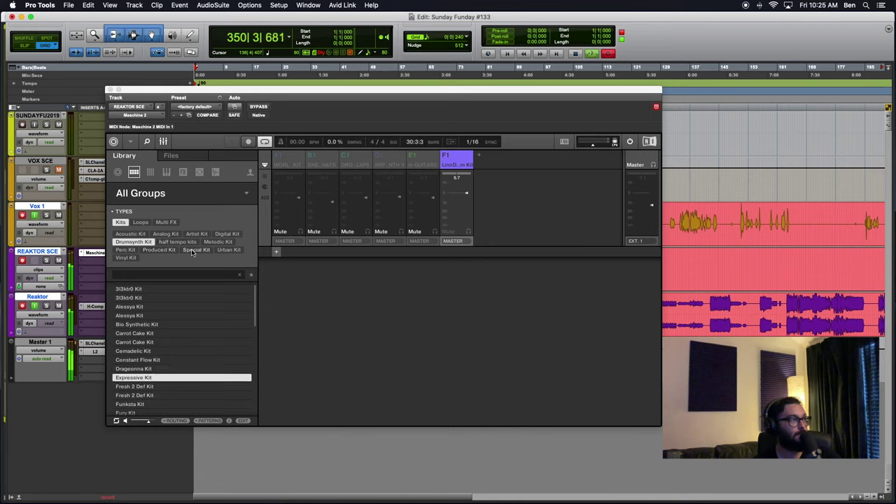
key("Down")
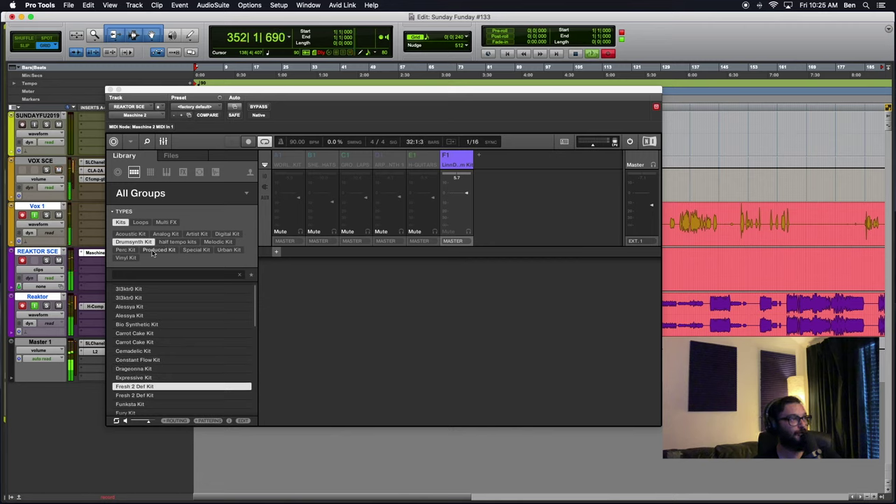
Filter the group library to Produced Kit and audition the kits from Alkaloid Kit through Bonaparte Trash Rock Kit.
left_click(155, 252)
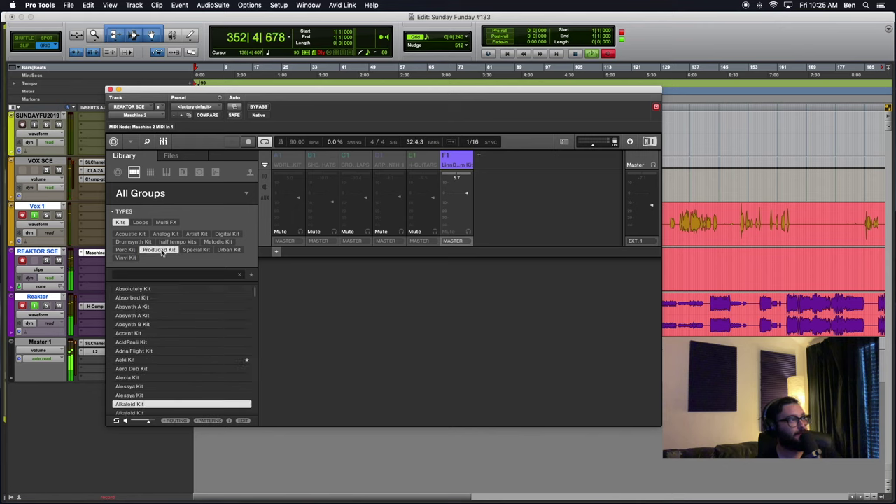
left_click(167, 296)
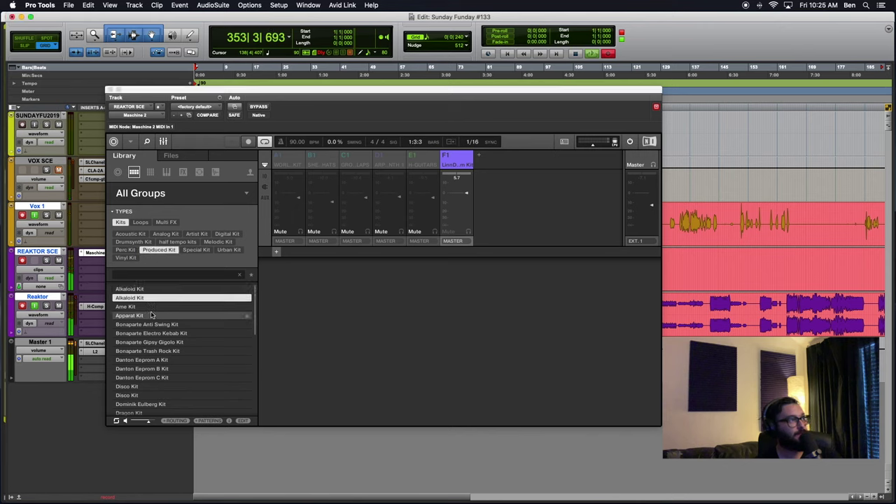
key("Down")
key("Down")
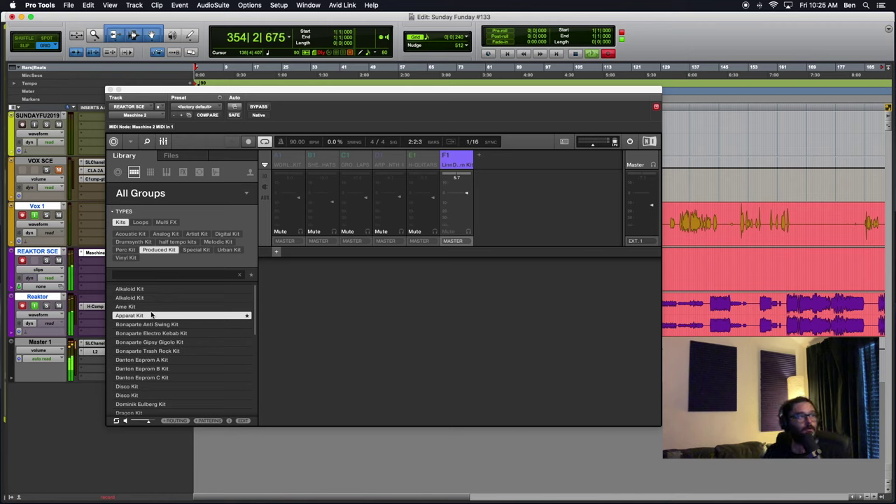
key("Down")
key("Down")
key("Up")
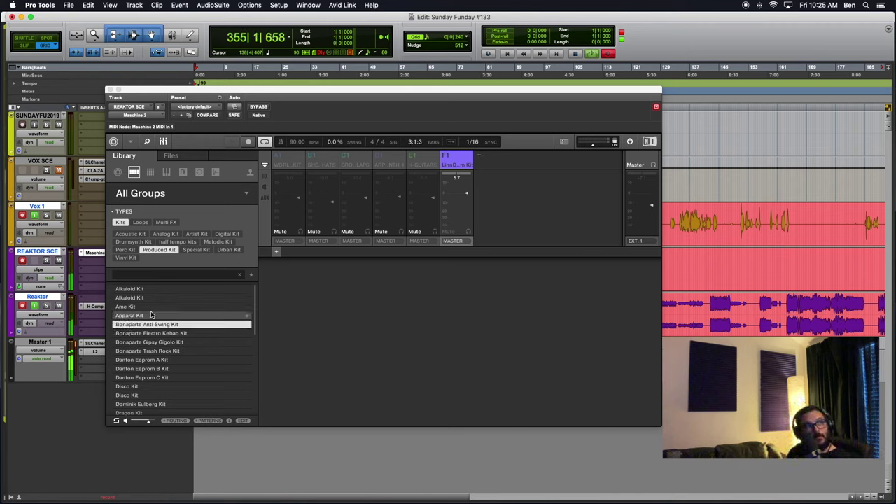
key("Down")
key("Down")
key("Down")
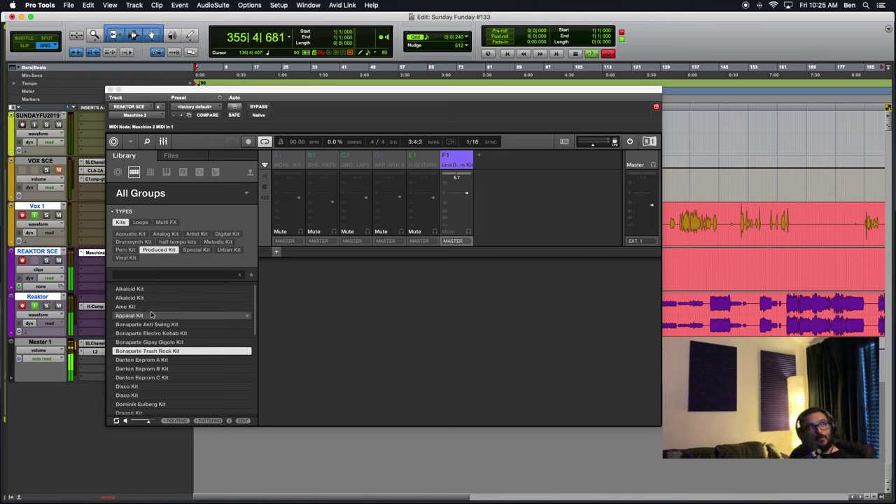
Audition the Danton Eeprom A, B and C kits and load the first Disco Kit into group F1.
key("Down")
key("Down")
key("Down")
key("Down")
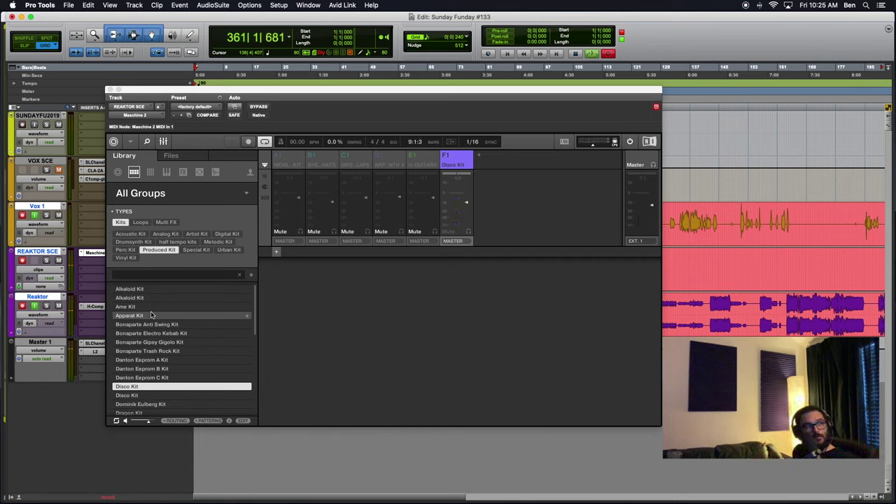
Audition the produced kits from the second Disco Kit through the first Funkc Kit.
key("Down")
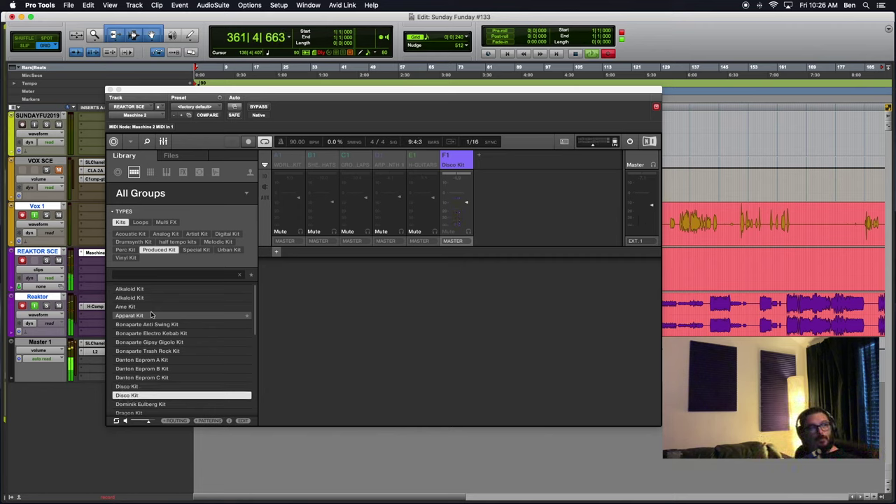
key("Down")
key("Down")
key("Down")
key("Up")
key("Up")
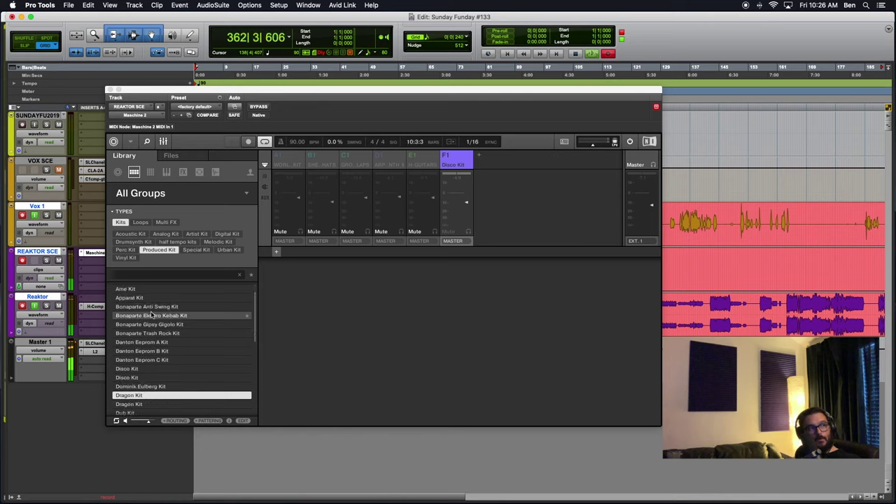
key("Down")
key("Down")
key("Down")
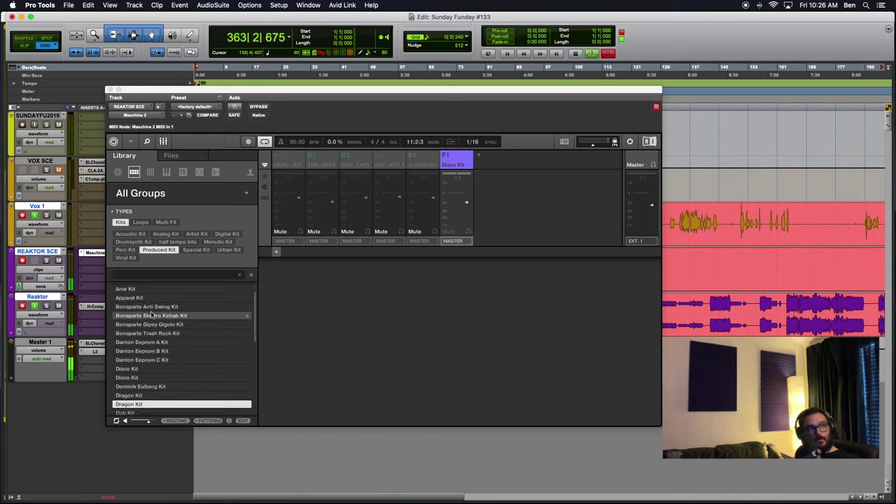
key("Down")
key("Down")
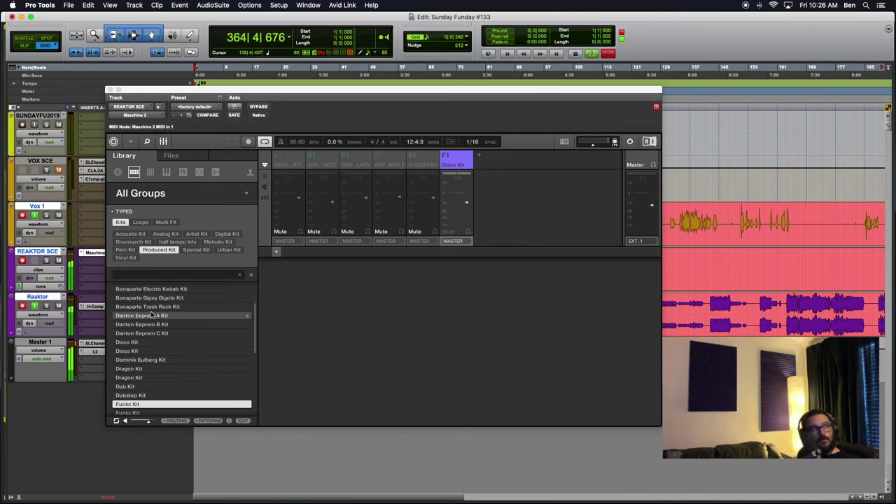
Audition the produced kits from the second Funkc Kit through the second NuPop Kit.
key("Down")
key("Down")
key("Down")
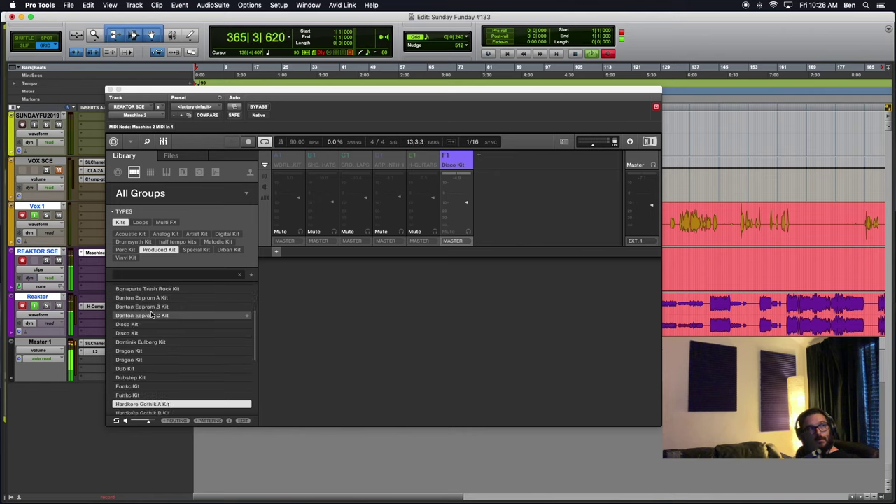
key("Down")
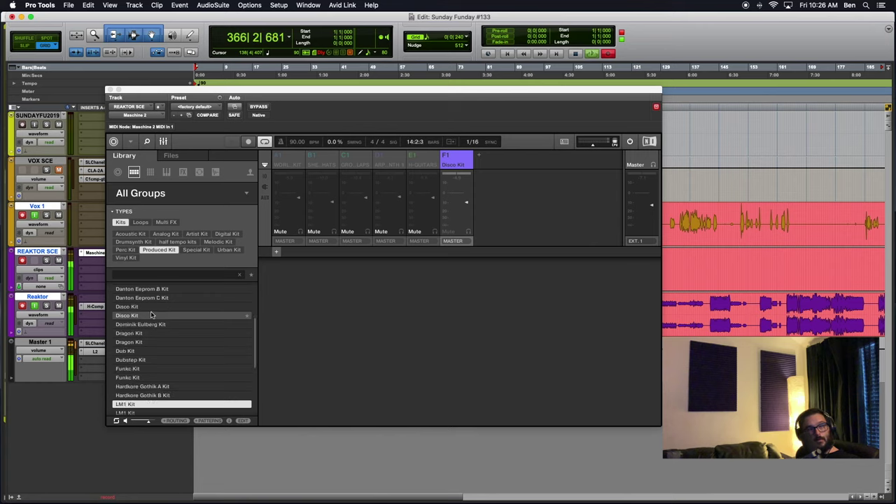
key("Down")
key("Down")
key("Down")
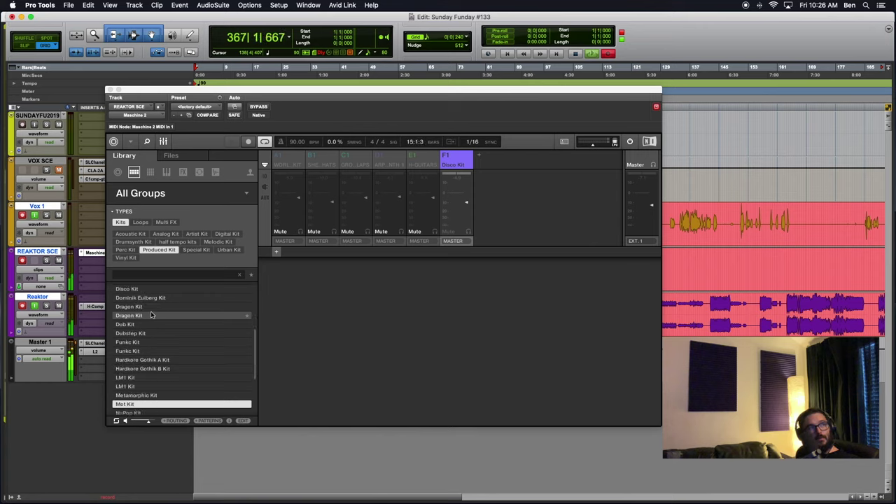
key("Down")
key("Down")
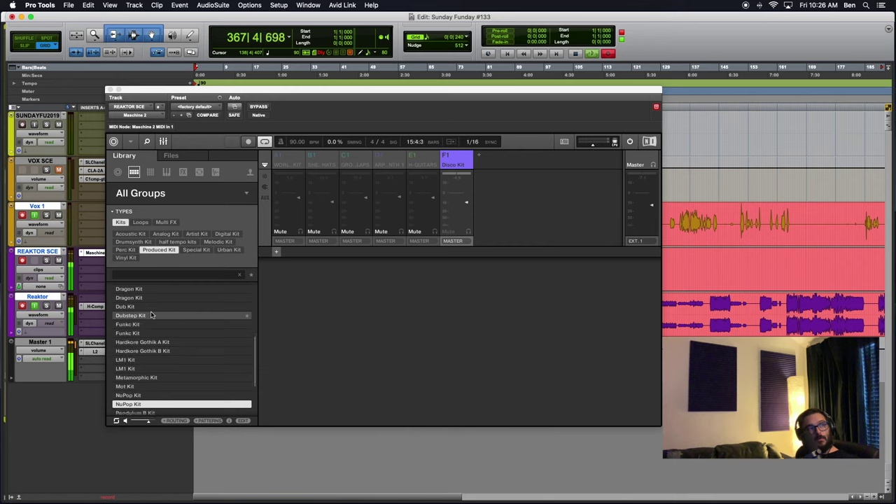
Audition the remaining produced kits from Pendulum B Kit through Wicked Kit.
key("Down")
key("Down")
key("Down")
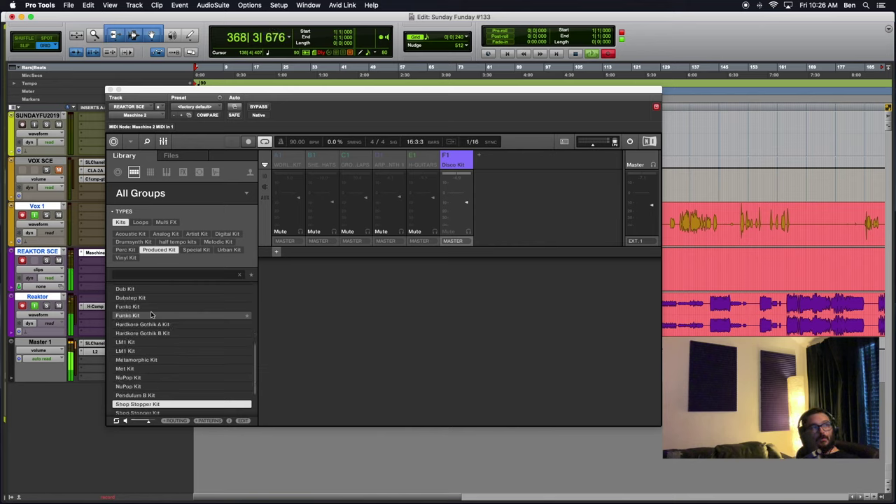
key("Down")
key("Down")
key("Up")
key("Down")
key("Down")
key("Down")
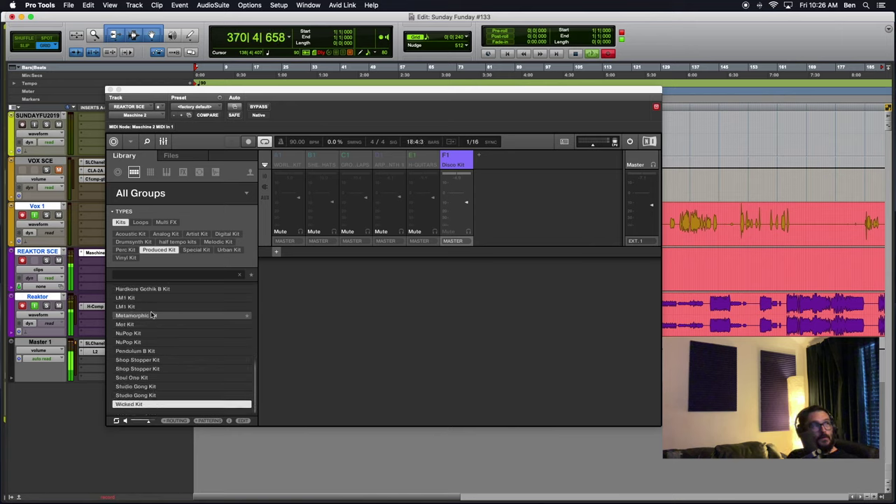
Filter the group library to Melodic Kit and audition the kits from At Dawn Kit through Baccus Kit.
left_click(218, 242)
key("Down")
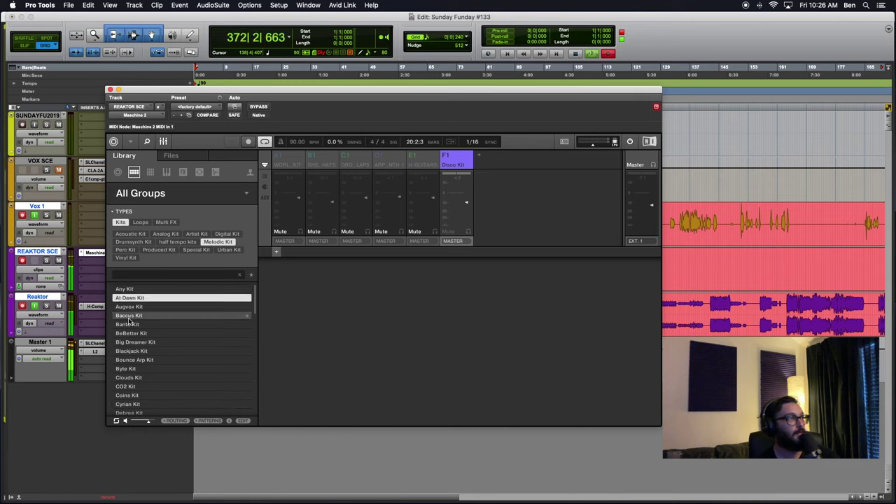
key("Down")
key("Down")
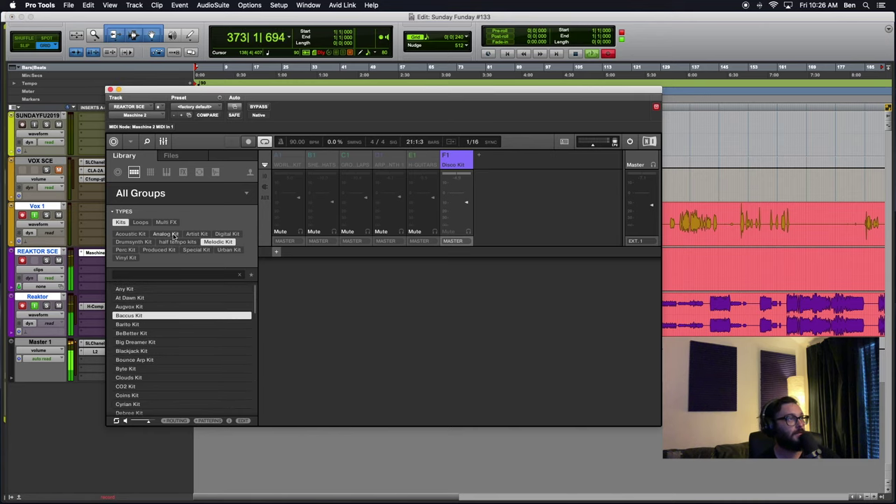
Filter the group library to Drumsynth Kit and load the last Wound Kit into group F1.
left_click(171, 241)
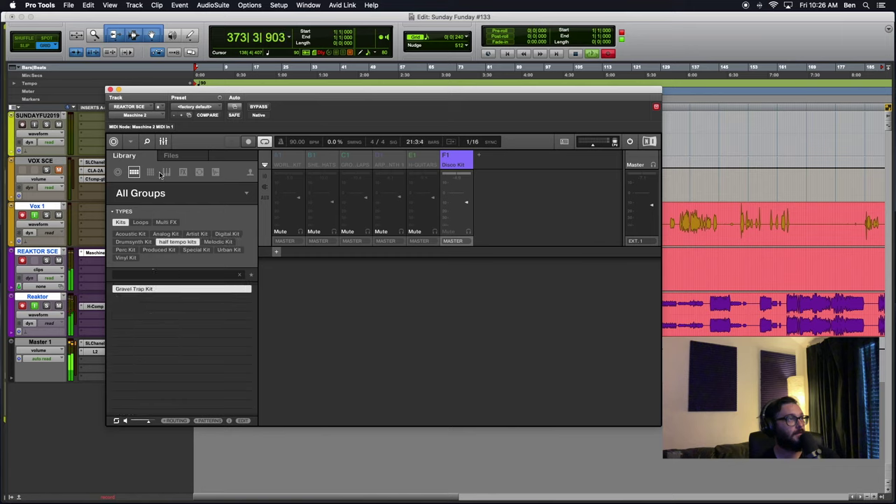
left_click(133, 241)
key("Down")
scroll(171, 378, "down", 15)
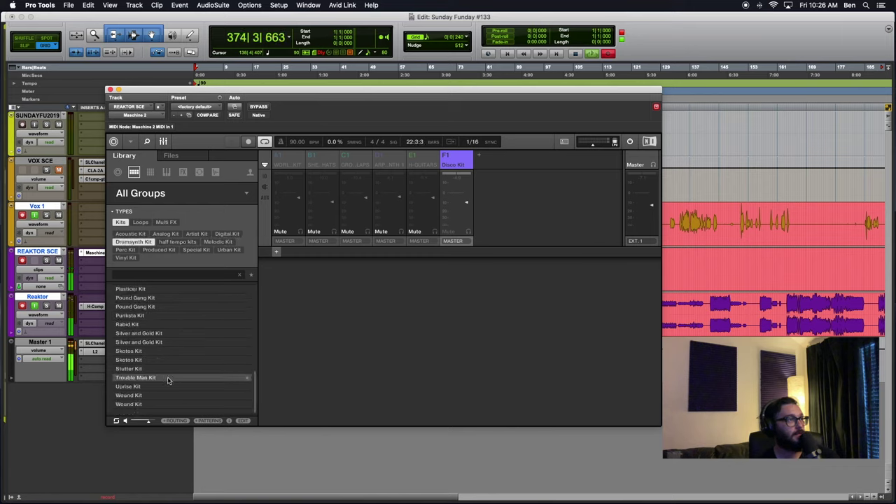
left_click(130, 405)
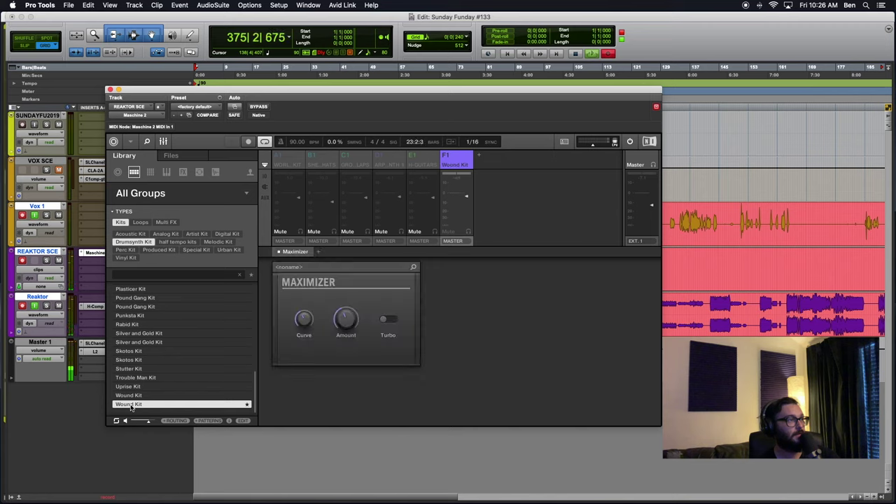
Audition the drumsynth kits in reverse order from the first Wound Kit and load Rabid Kit into group F1.
key("Up")
key("Up")
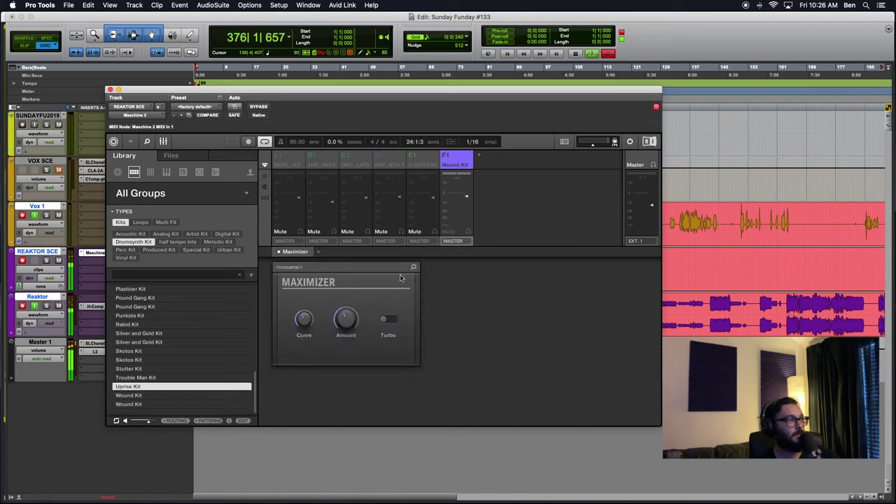
key("Up")
key("Up")
key("Up")
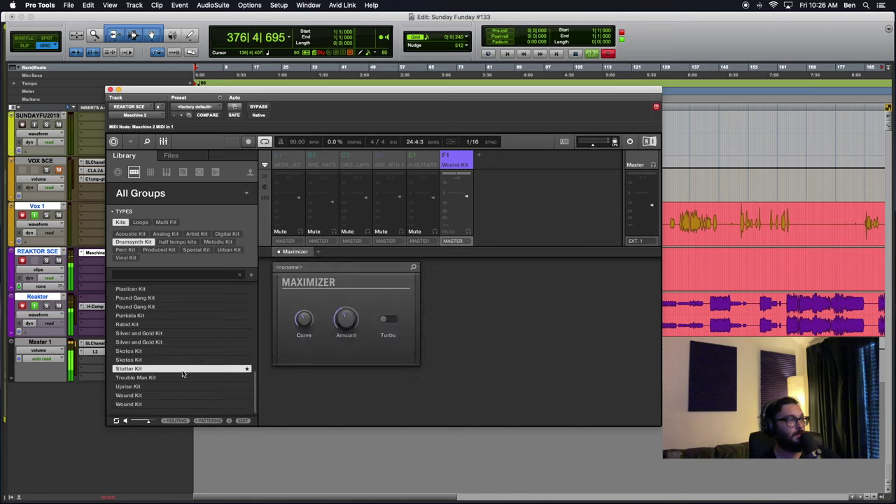
key("Up")
key("Up")
key("Up")
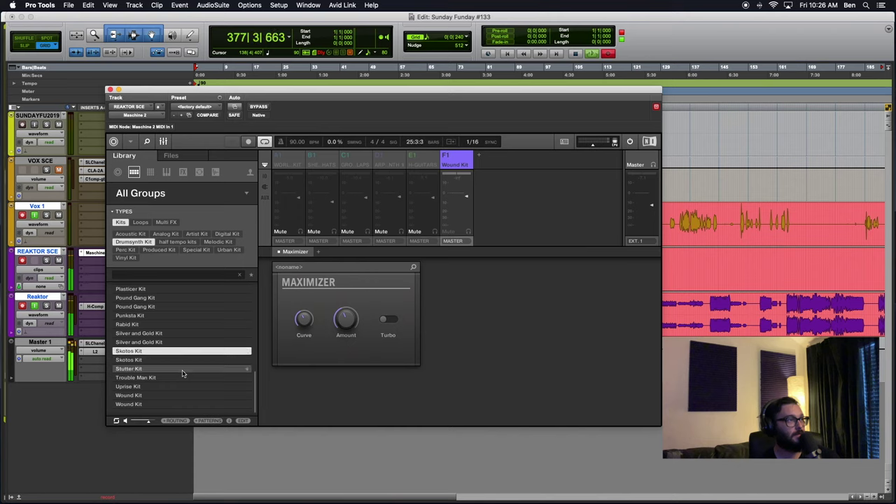
key("Up")
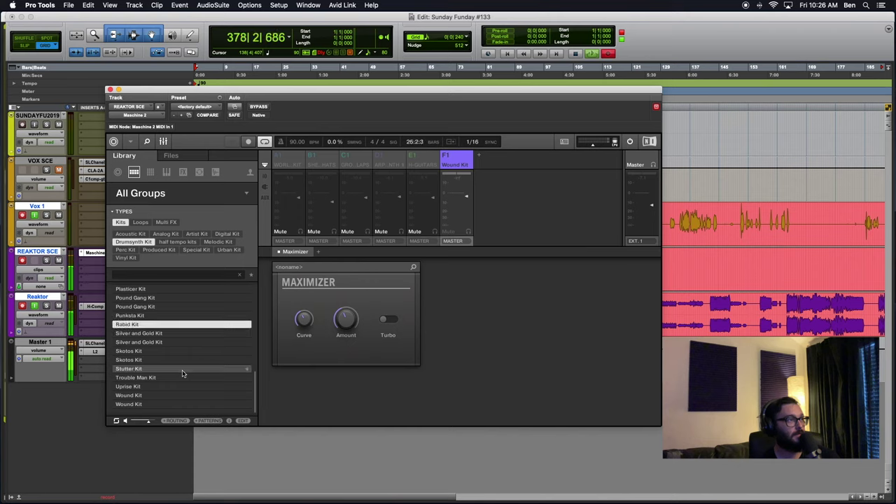
key("Up")
key("Down")
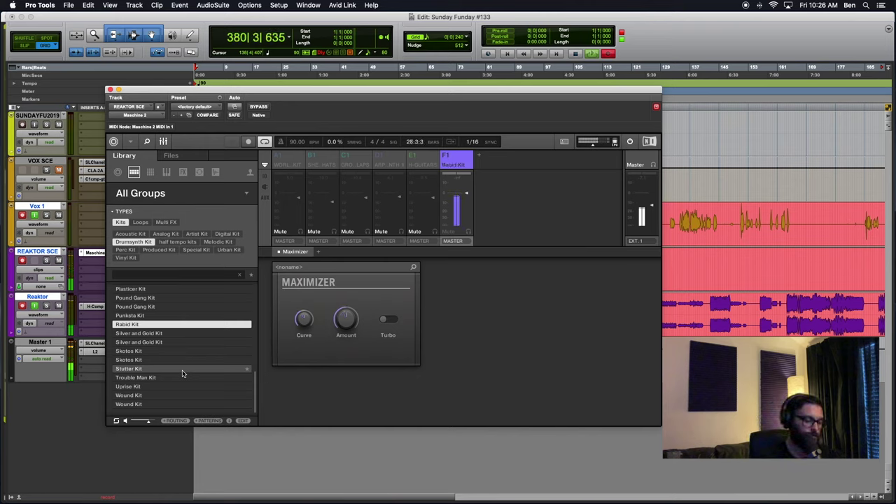
Audition the drumsynth kits in reverse order, from Punksta Kit back to the second Kick Freak Kit.
key("Up")
key("Up")
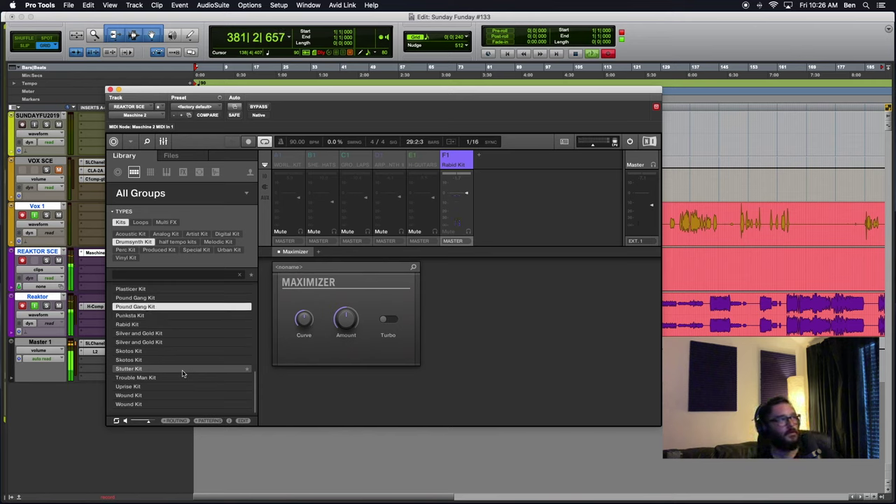
key("Up")
key("Up")
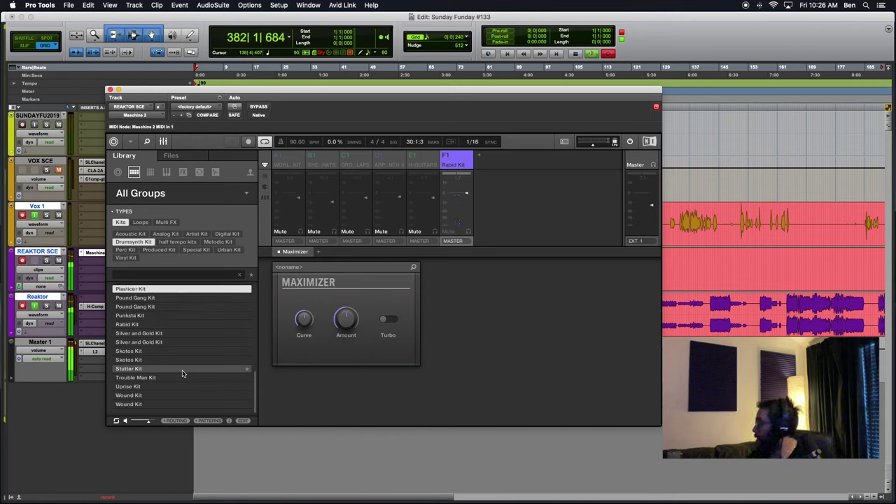
key("Up")
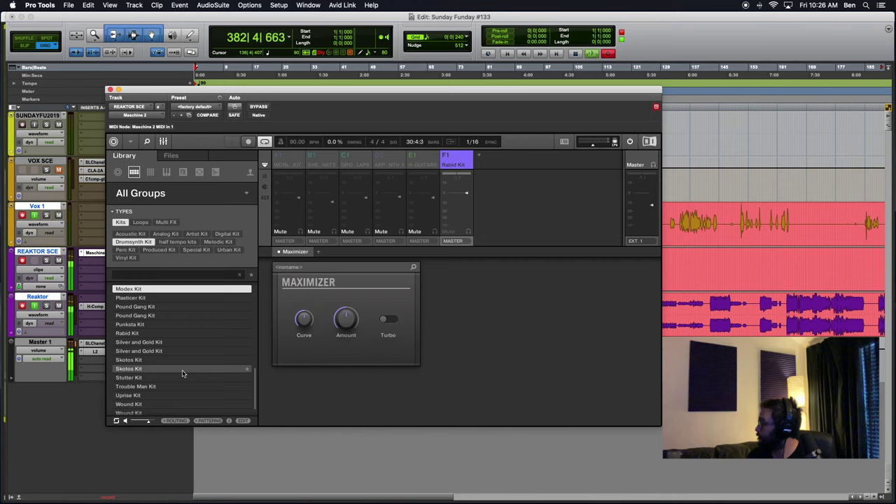
key("Up")
key("Up")
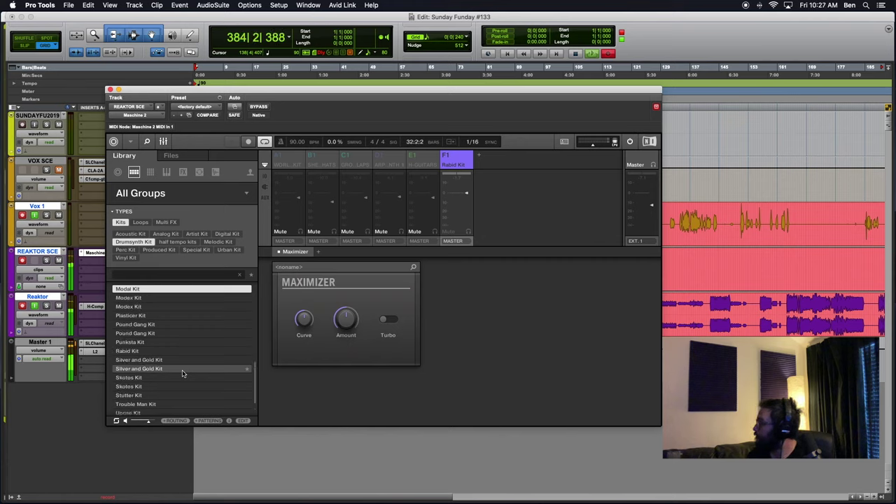
key("Up")
key("Up")
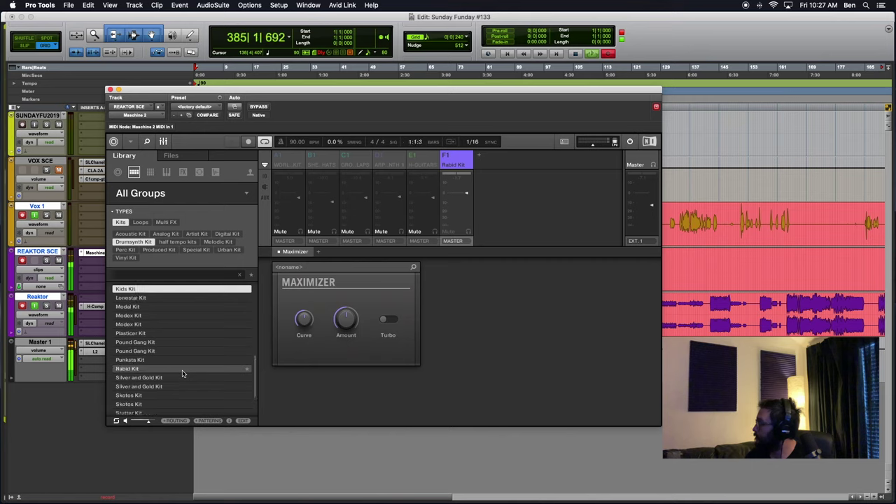
key("Up")
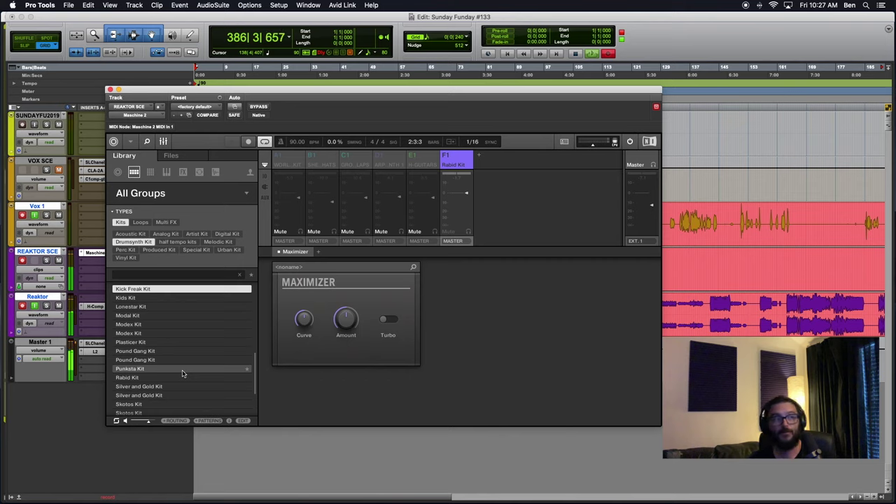
Audition the drumsynth kits in reverse order, from the first Kick Freak Kit back to the second Fresh 2 Def Kit.
key("Up")
key("Up")
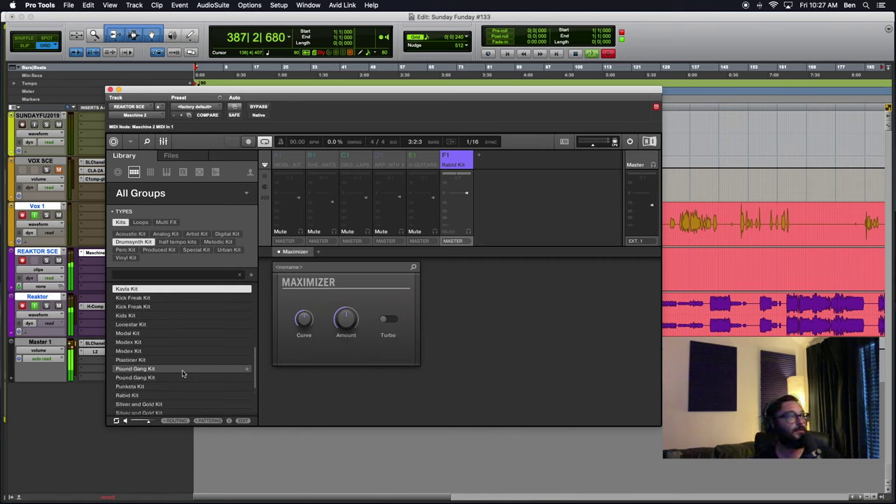
key("Up")
key("Up")
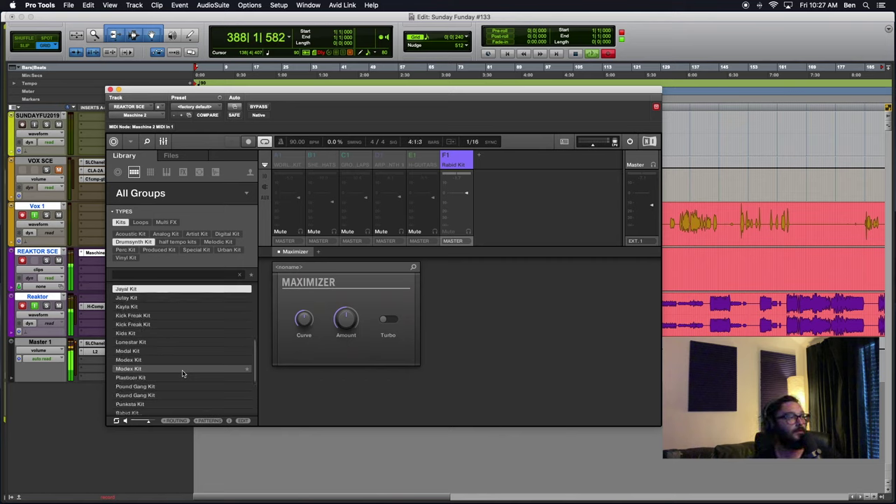
key("Up")
key("Up")
key("Up")
key("Up")
key("Up")
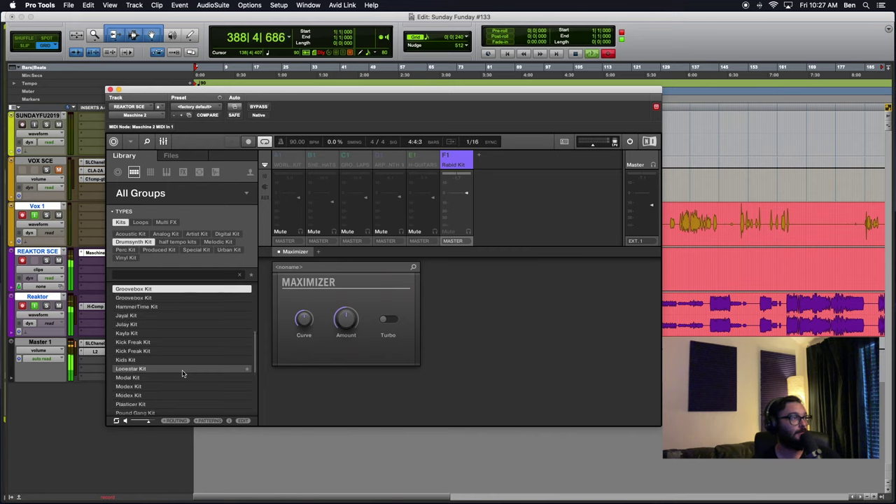
key("Up")
key("Up")
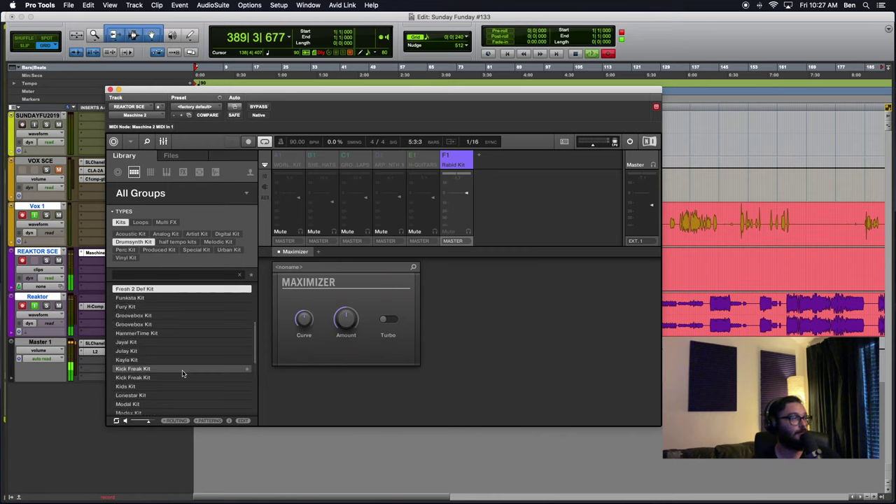
Audition the drumsynth kits in reverse order, from the first Fresh 2 Def Kit back past Carrot Cake Kit.
key("Up")
key("Up")
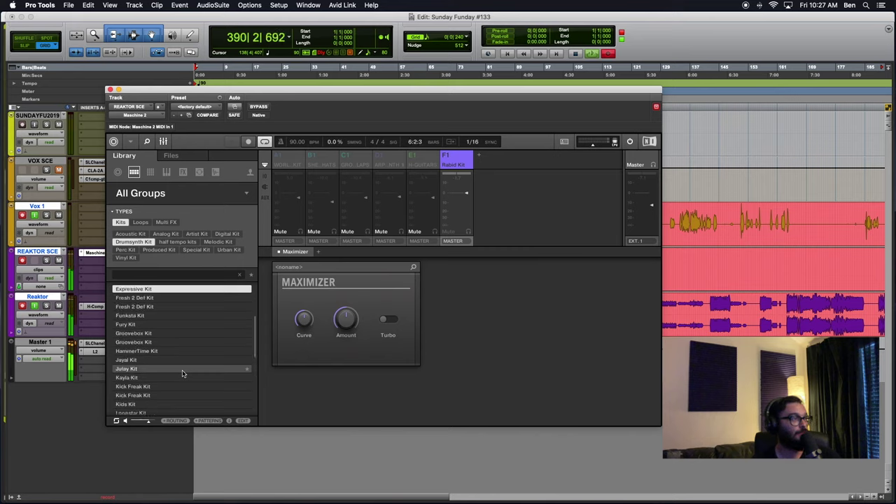
key("Up")
key("Up")
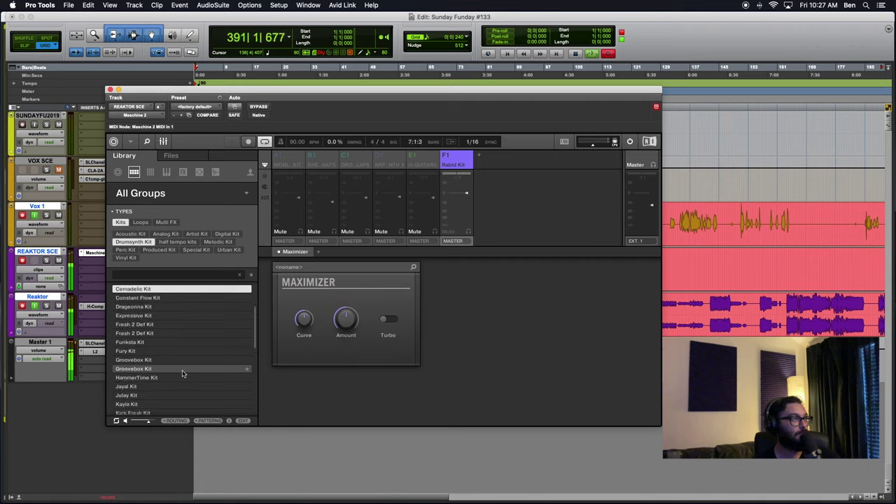
key("Up")
key("Up")
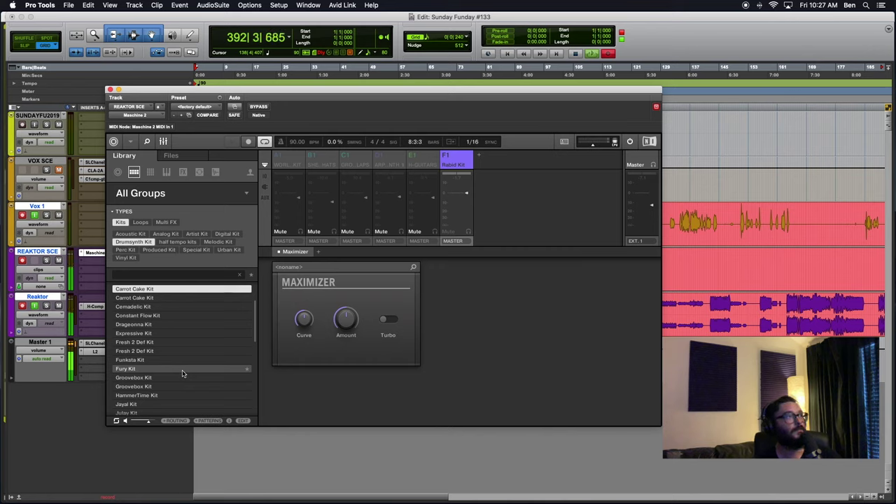
key("Up")
Filter the group library to half tempo kits and switch the filter to Perc Kit.
left_click(178, 242)
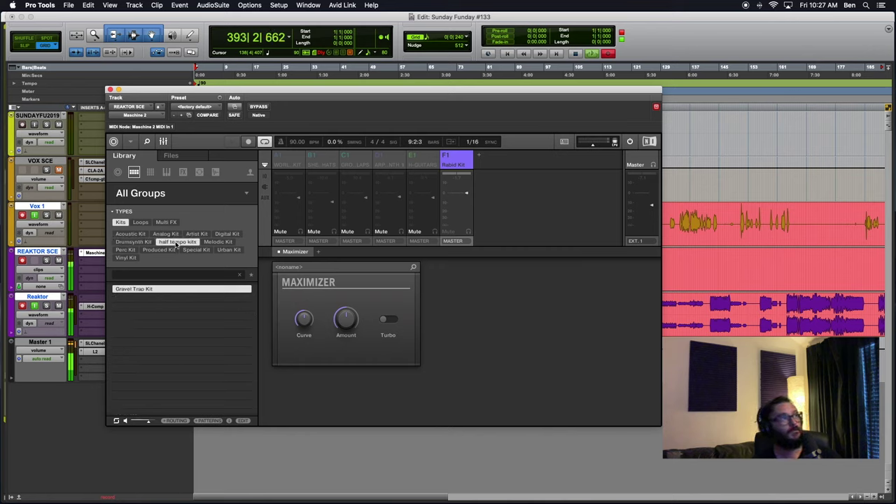
left_click(137, 243)
left_click(131, 250)
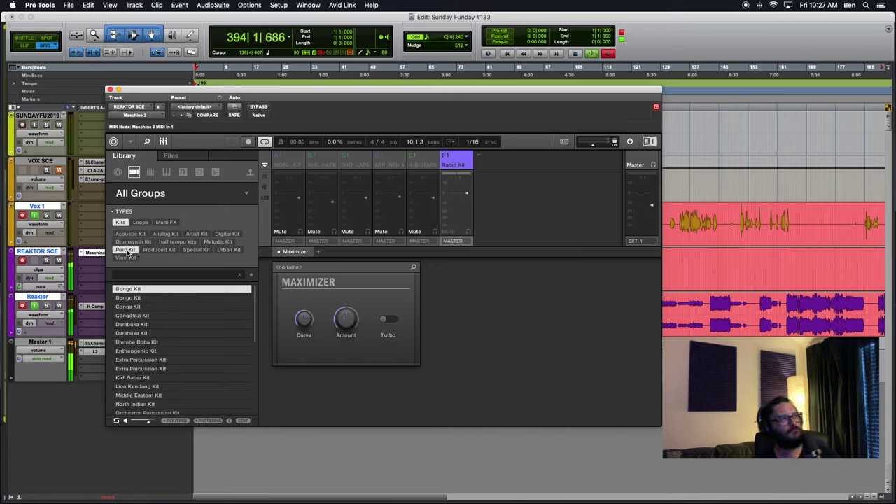
Browse the percussion kits and the drumsynth kits in the group library for a suitable kit.
scroll(125, 371, "down", 5)
scroll(123, 365, "up", 5)
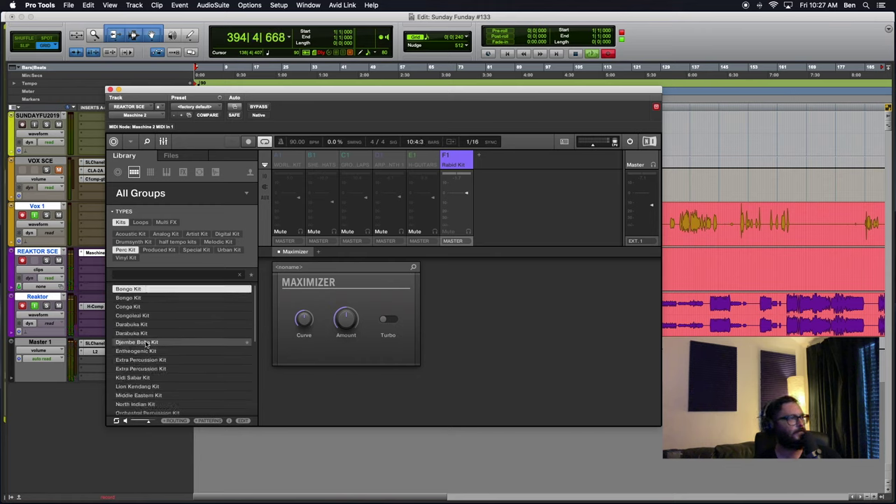
left_click(133, 242)
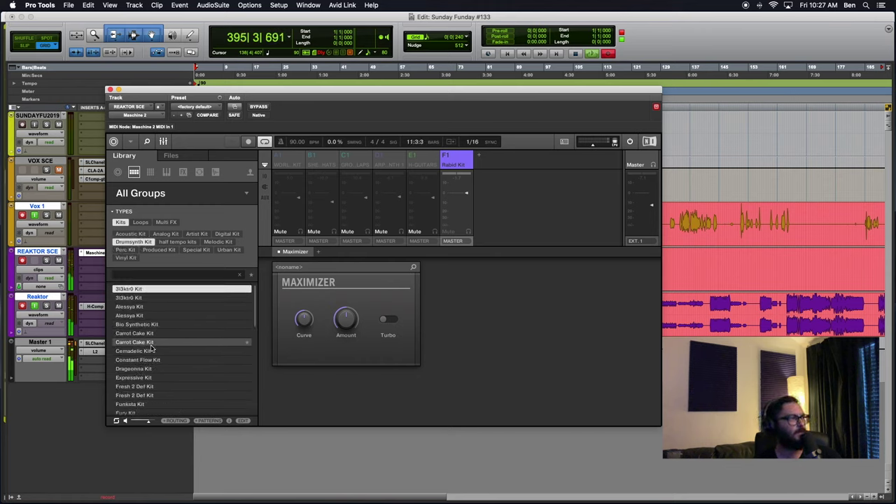
scroll(151, 348, "down", 1)
scroll(151, 348, "up", 1)
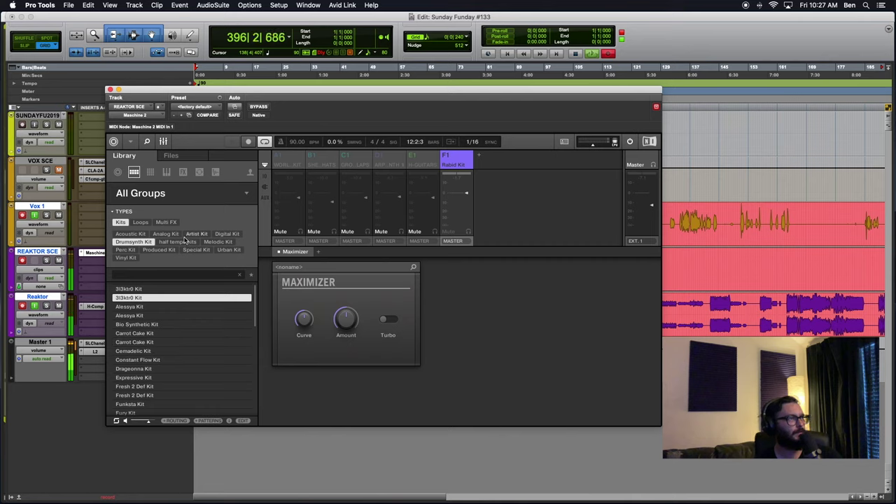
left_click(124, 250)
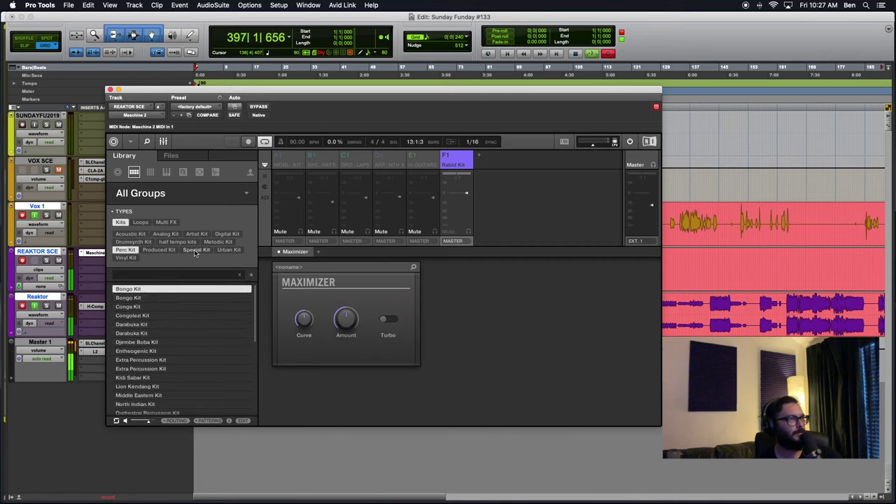
scroll(168, 361, "down", 10)
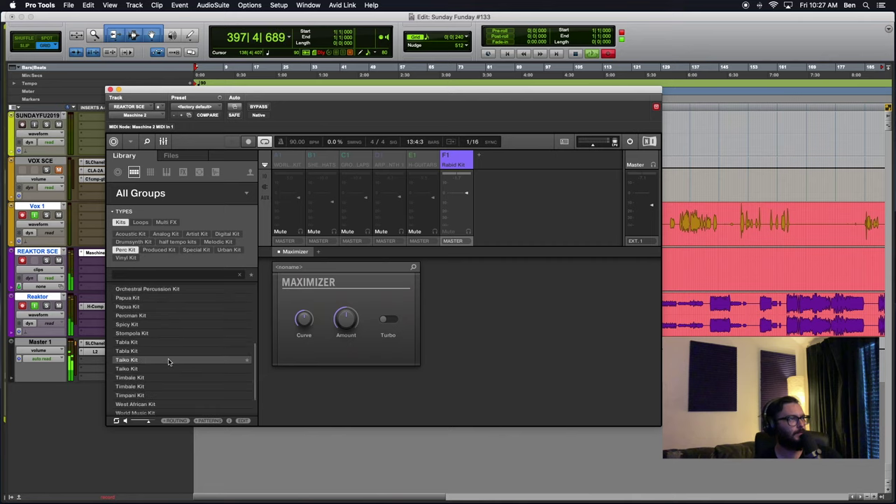
Filter the group library to Vinyl Kit and audition the kits from Aero Dub Kit through the first Dub Tao A Kit.
left_click(126, 258)
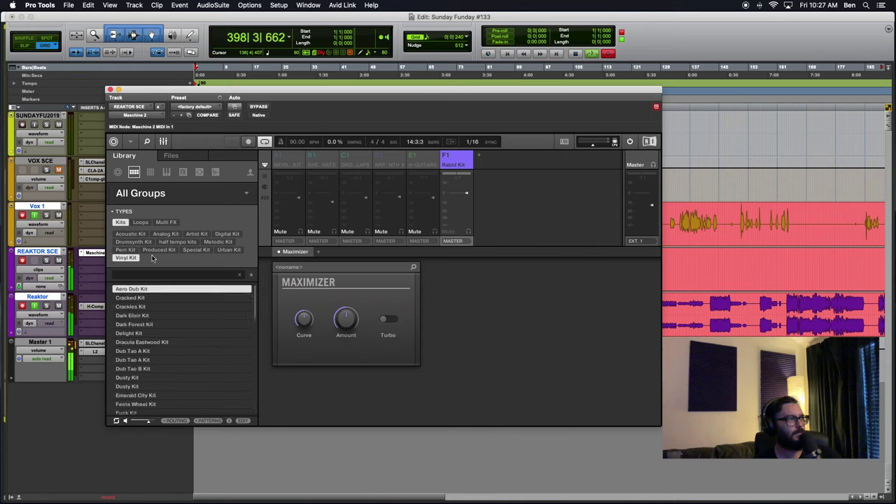
key("Down")
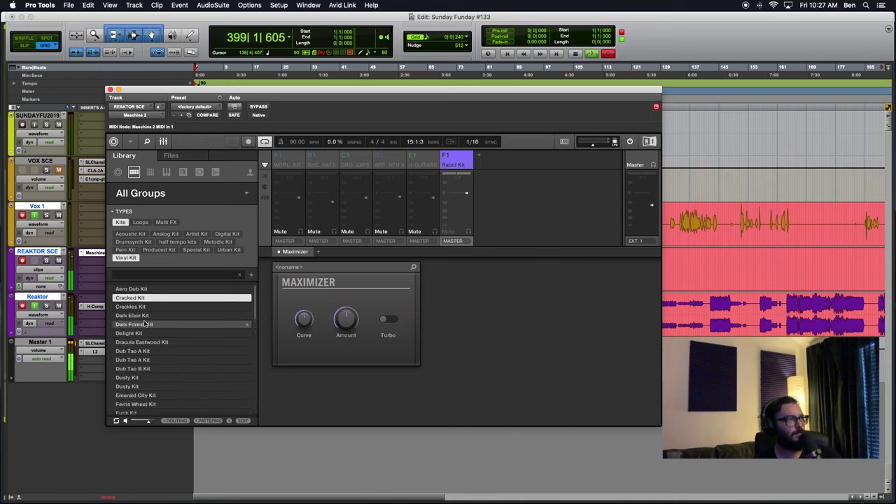
key("Down")
key("Down")
key("Down")
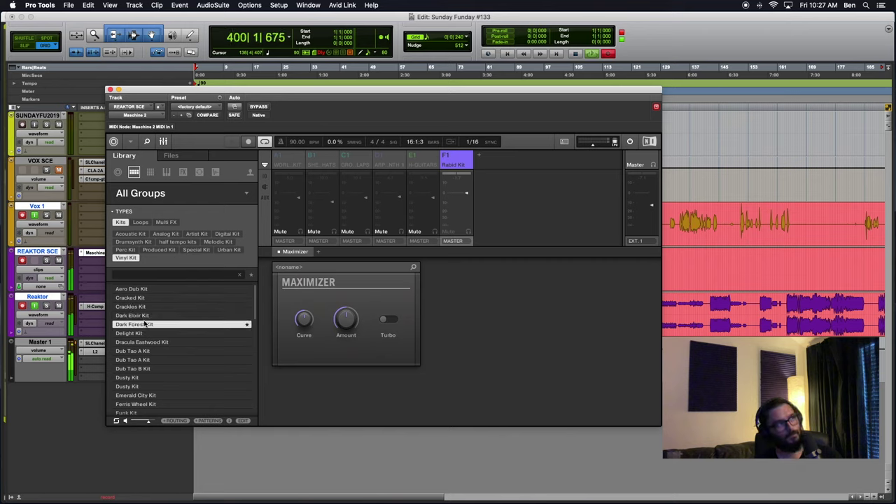
key("Down")
key("Down")
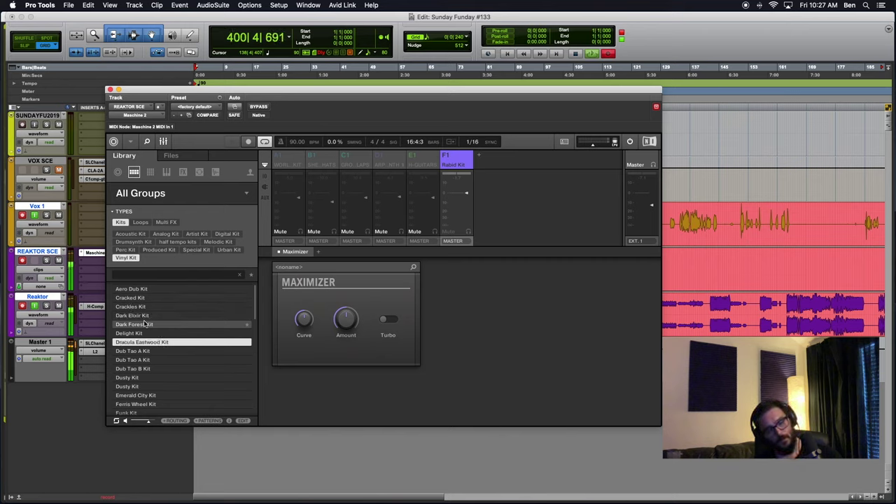
key("Down")
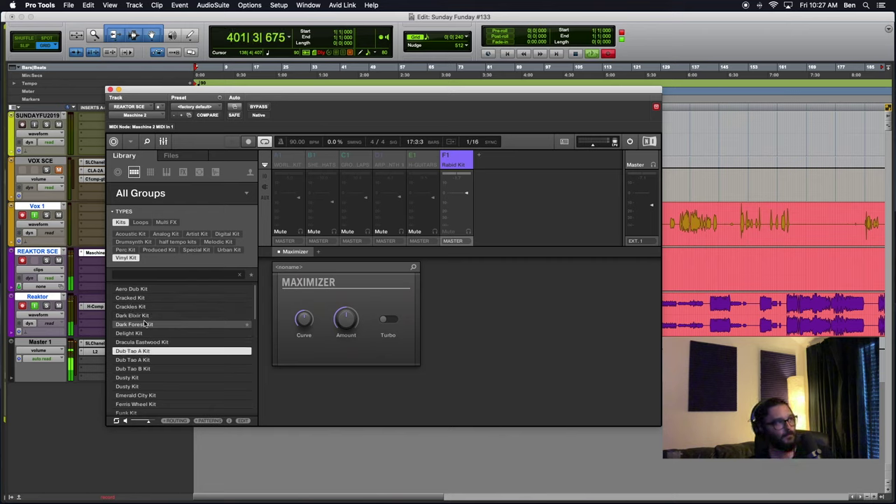
Audition the vinyl kits from the second Dub Tao A Kit through Emerald City Kit.
key("Down")
key("Down")
key("Down")
key("Up")
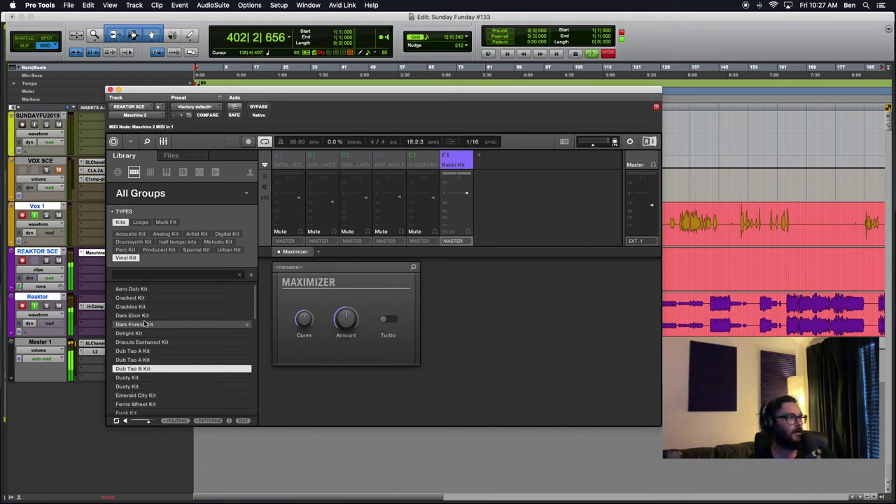
key("Down")
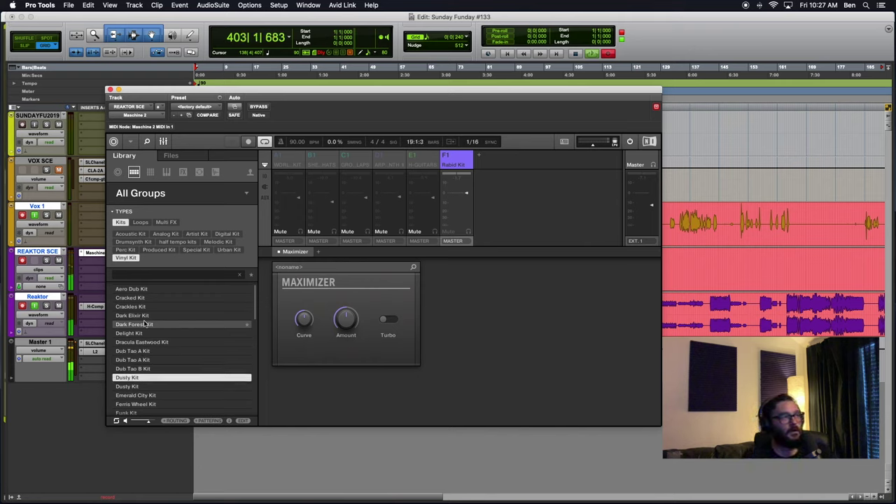
key("Down")
key("Down")
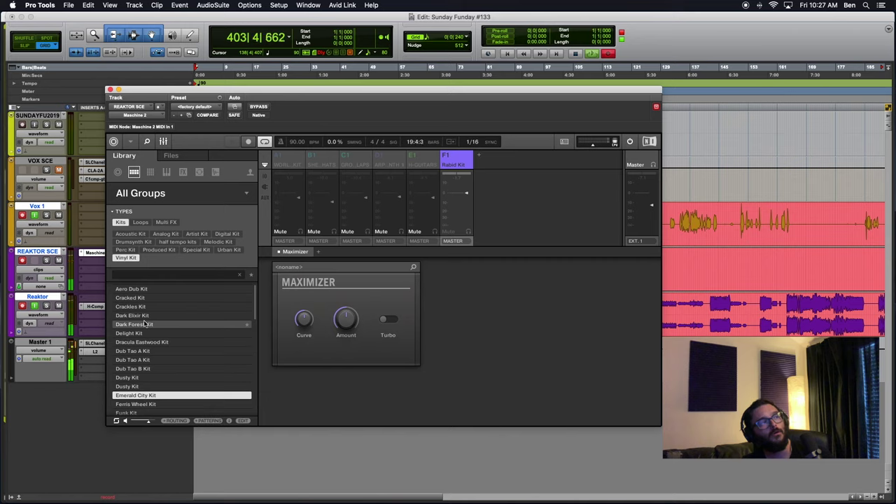
Audition the vinyl kits from Ferris Wheel Kit through the first IrieMun Kit.
key("Down")
key("Down")
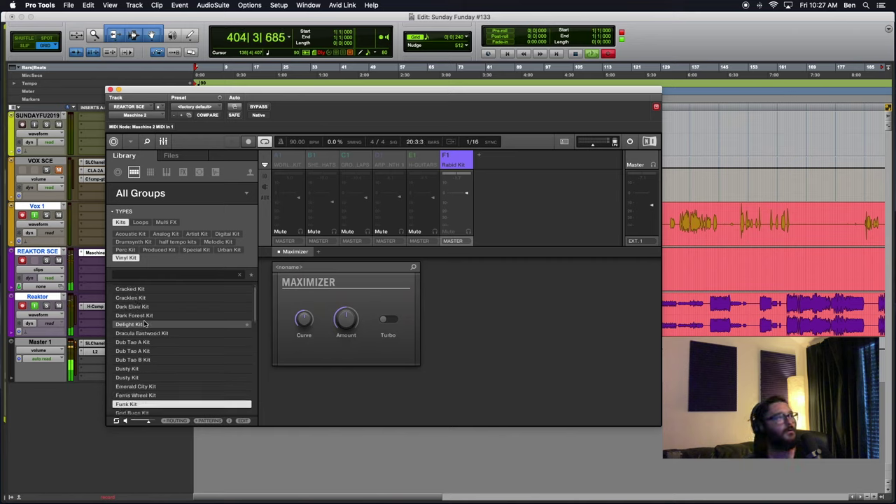
key("Down")
key("Down")
key("Down")
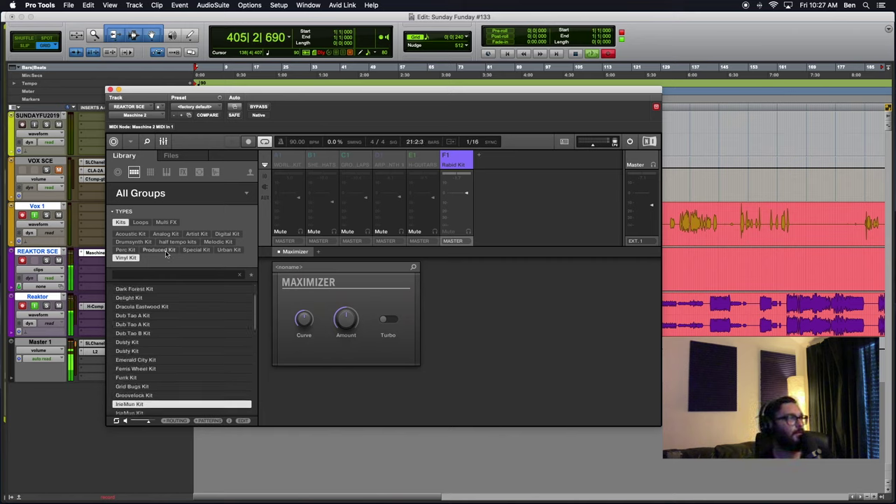
Filter the group library to Produced Kit, audition the first kits and load Apparat Kit into group F1.
left_click(165, 252)
key("Down")
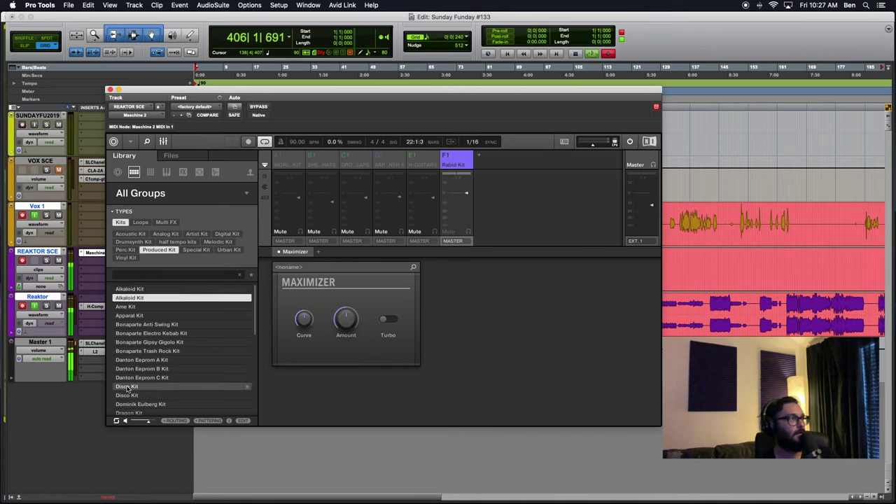
key("Down")
key("Down")
key("Down")
key("Down")
key("Up")
key("Up")
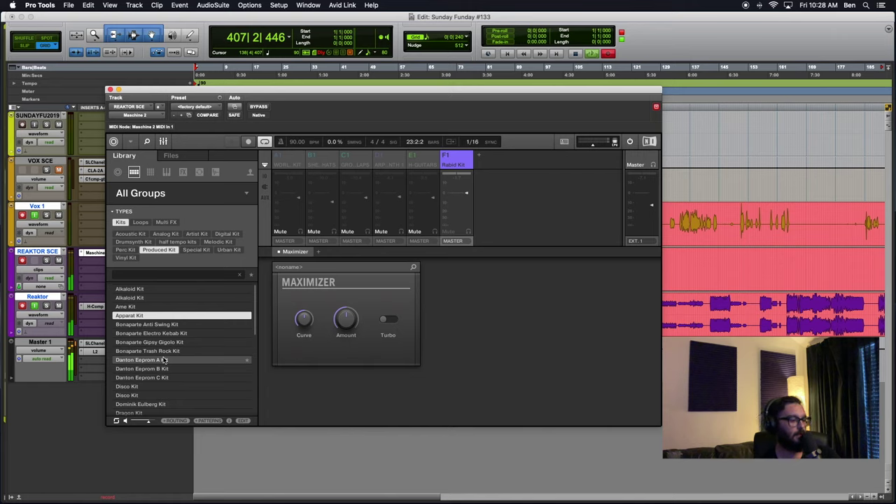
key("Return")
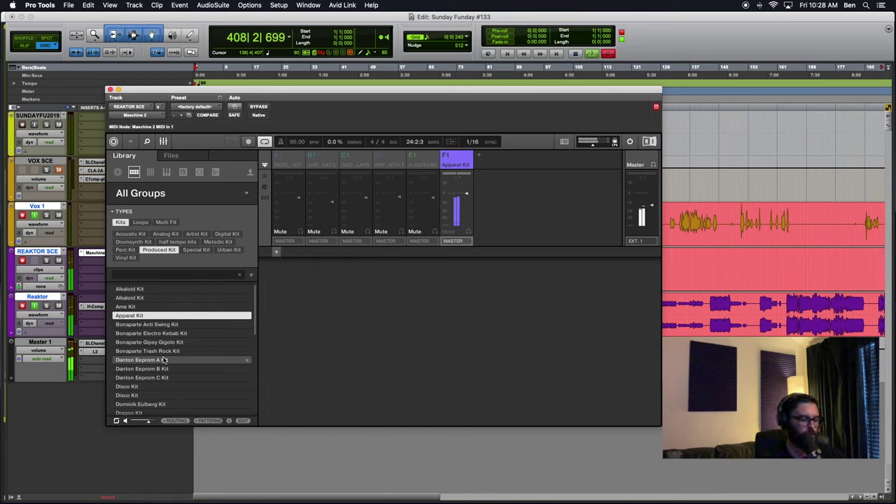
Audition the produced kits from Bonaparte Anti Swing Kit through the first Disco Kit.
key("Down")
key("Down")
key("Down")
key("Down")
key("Down")
key("Down")
key("Down")
key("Down")
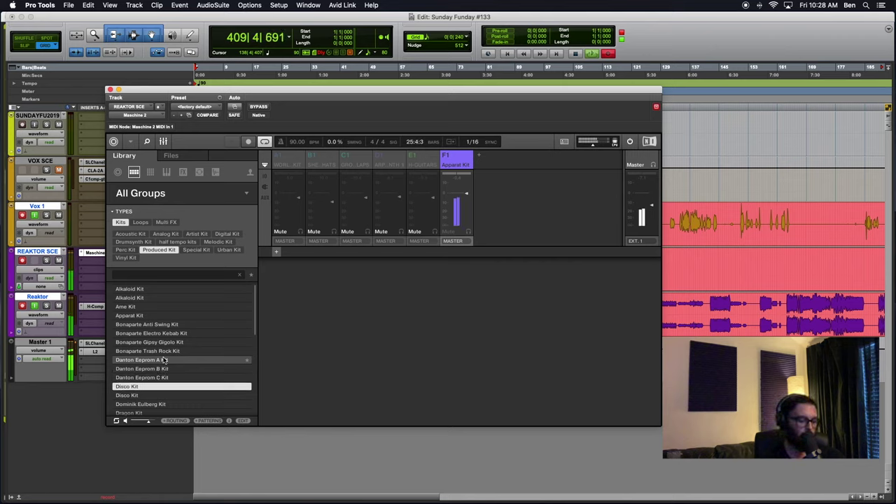
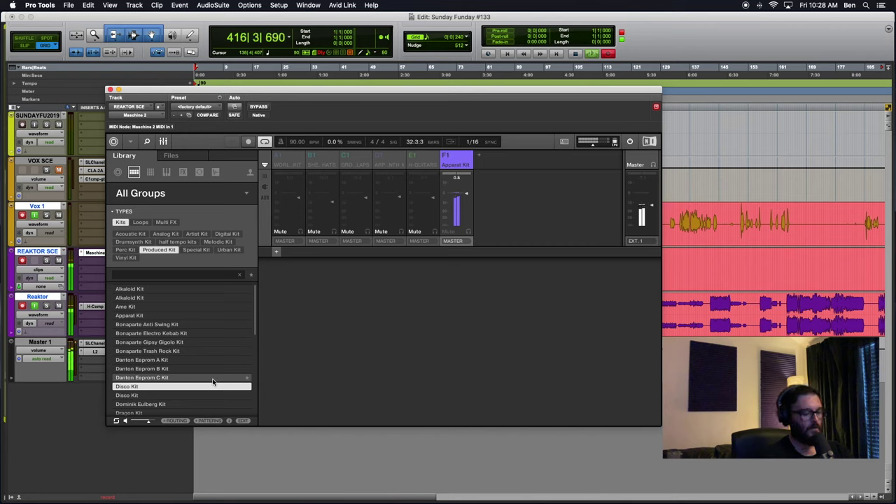
Audition the produced kits from the second Disco Kit through the second Funkc Kit.
key("Down")
key("Down")
key("Down")
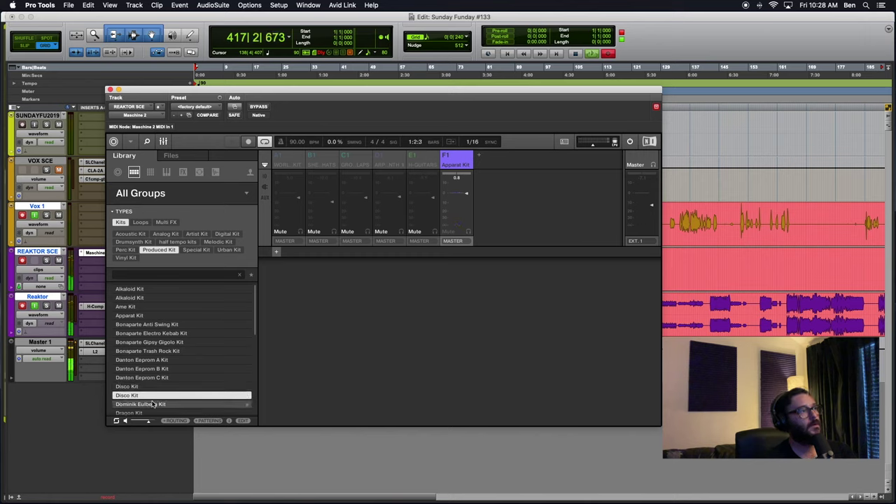
key("Down")
key("Down")
key("Down")
key("Down")
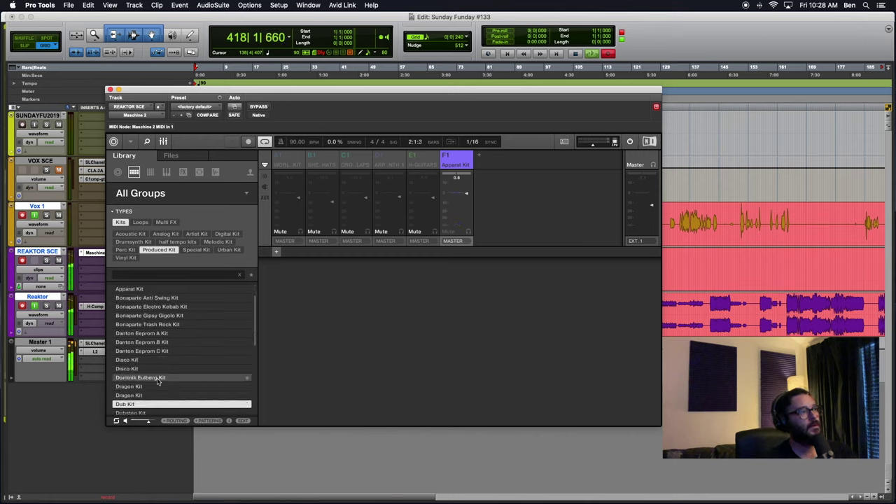
key("Down")
key("Down")
key("Down")
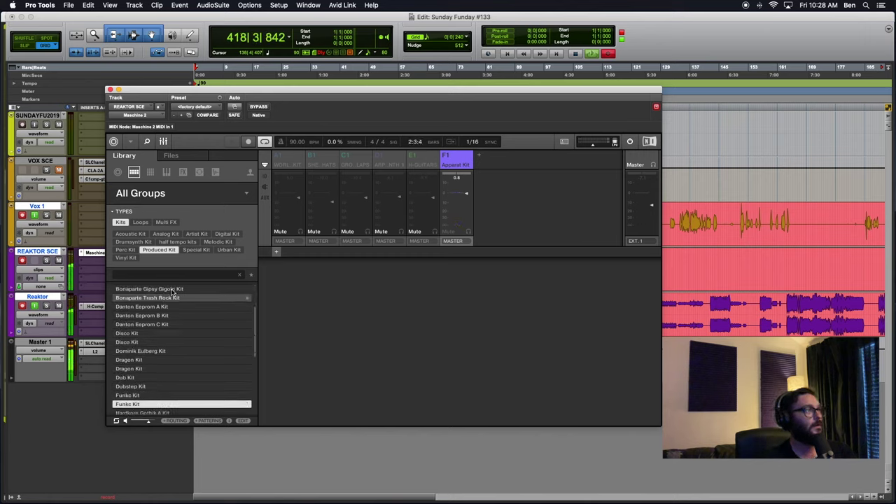
Filter the group library to Artist Kit and audition the kits from AcidPauli Kit through the Atom Heart Kits.
left_click(198, 236)
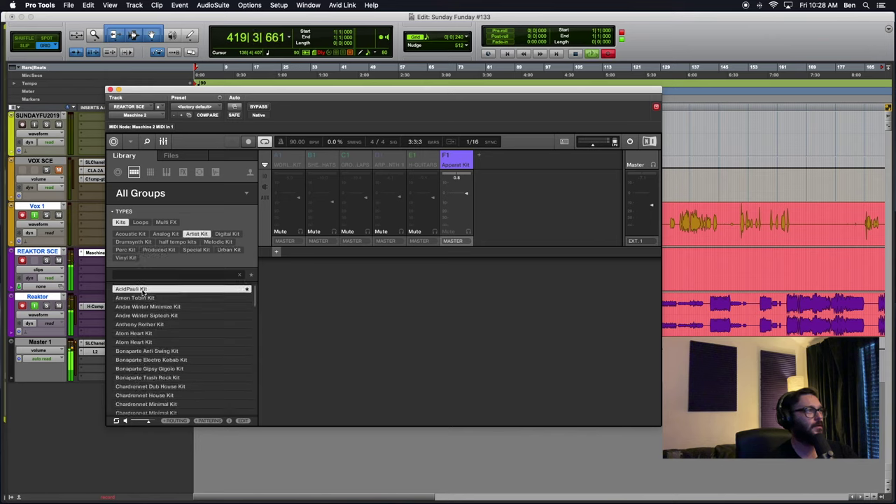
key("Down")
key("Down")
key("Down")
key("Down")
key("Down")
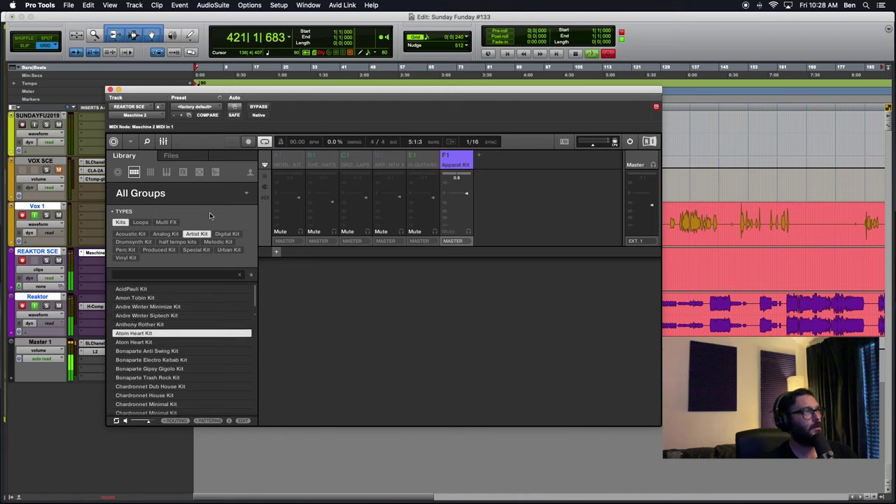
key("Down")
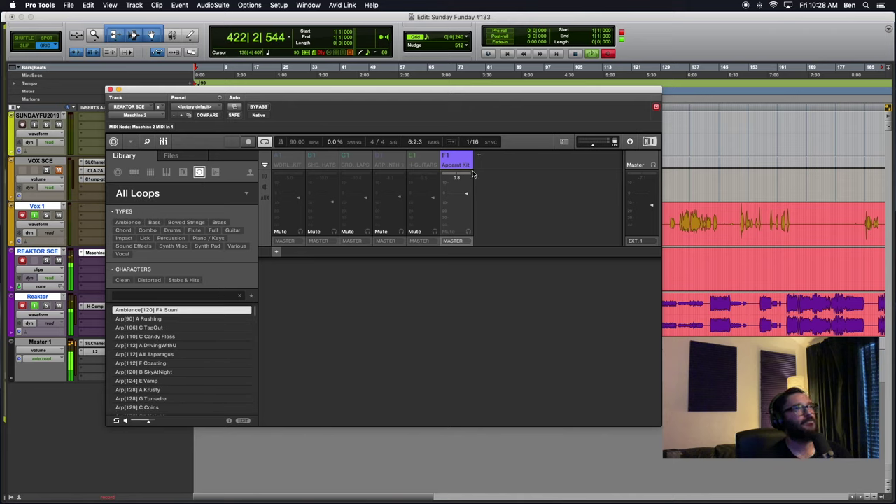
Toggle the VOX SCE track's mute and filter the library to one-shots of type Drums and subtype Kick.
left_click(216, 173)
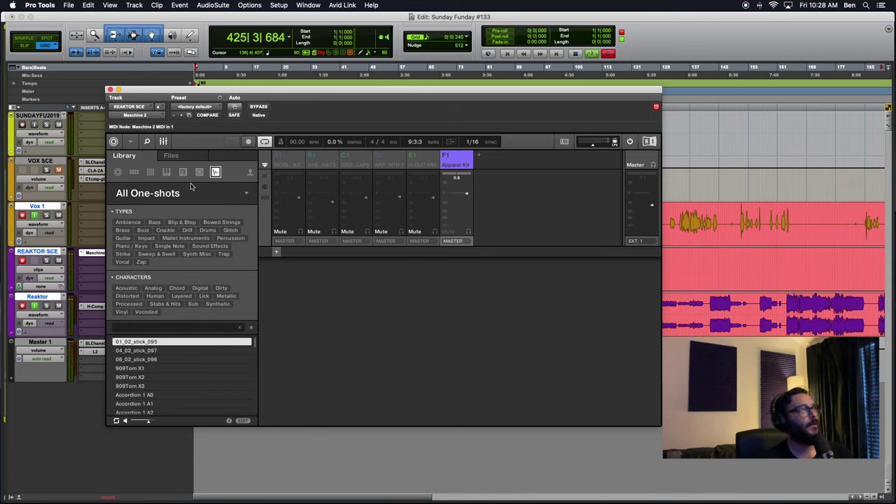
left_click(58, 170)
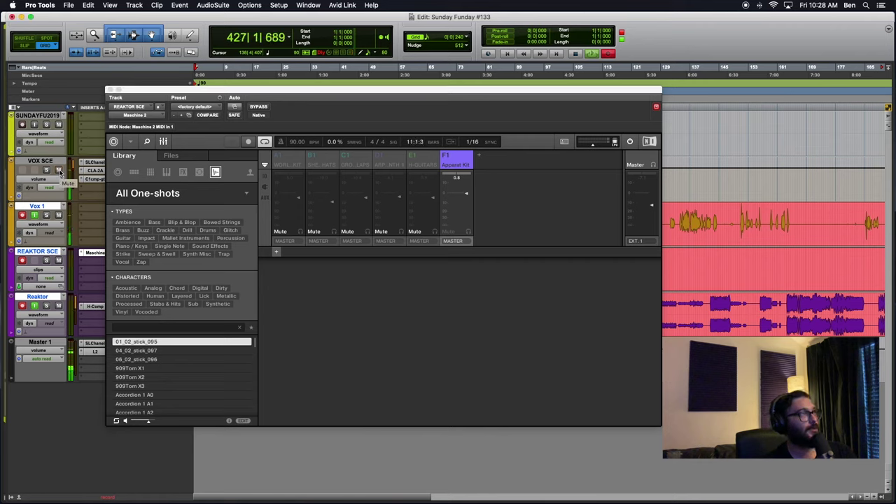
left_click(59, 170)
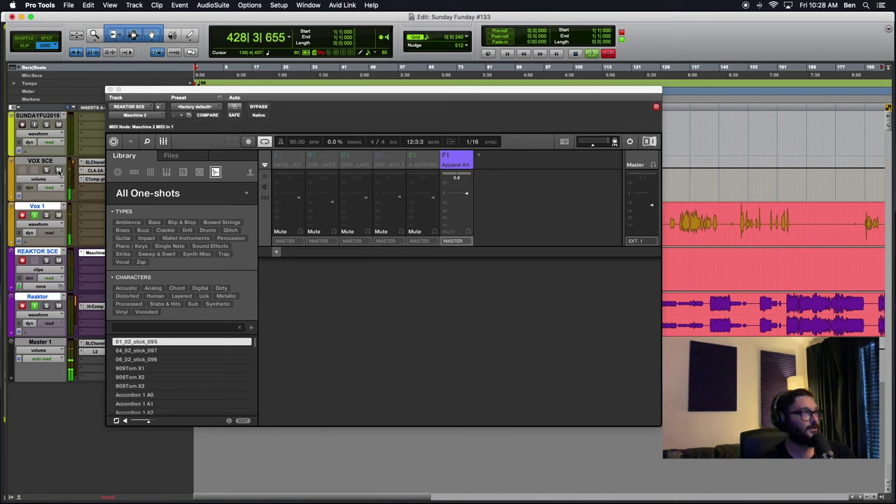
left_click(208, 230)
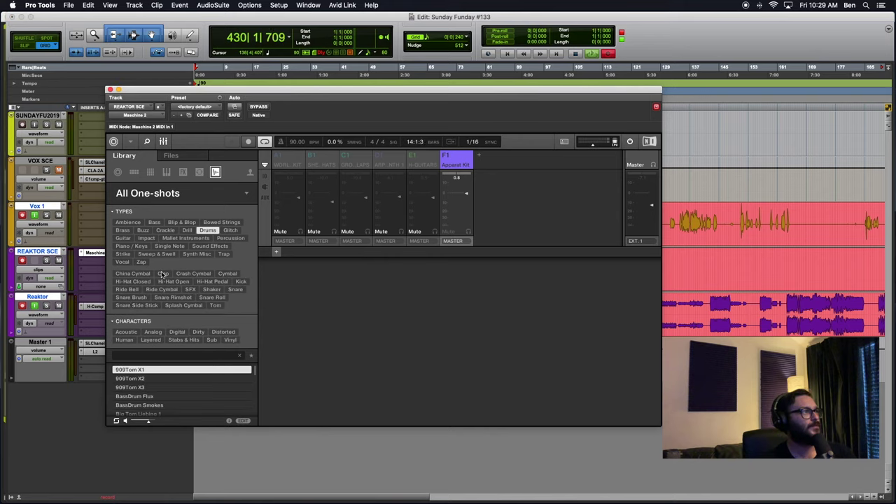
left_click(63, 172)
left_click(241, 281)
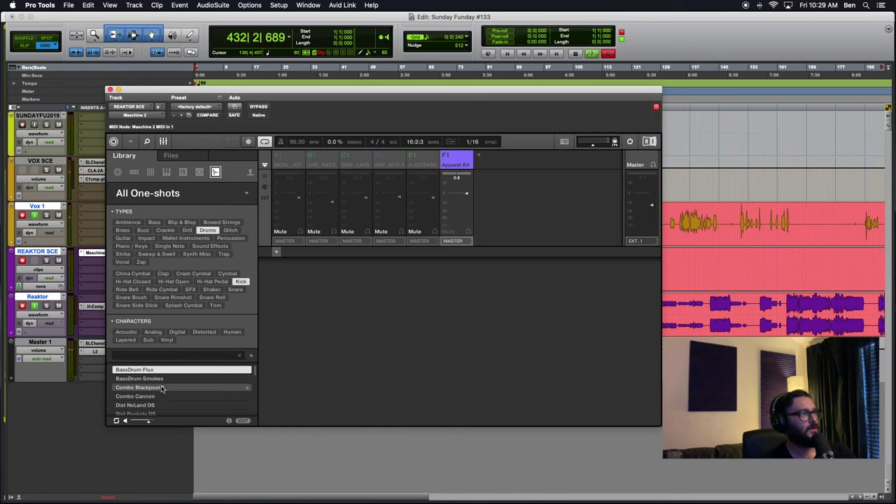
Audition the kick one-shots from BassDrum Smokes through Combo Cannon.
key("Down")
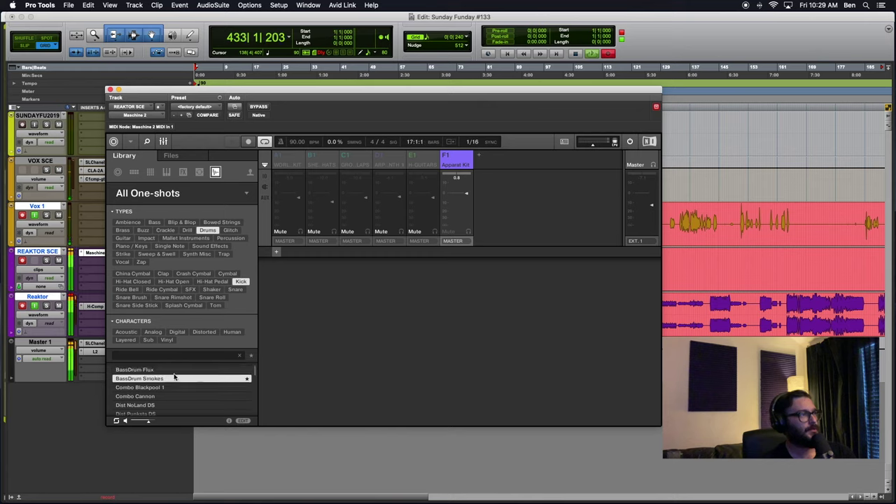
key("Down")
key("Down")
Restrict the kick one-shots to the Layered character and audition the samples, going back to Kick Bangarang 1.
left_click(126, 340)
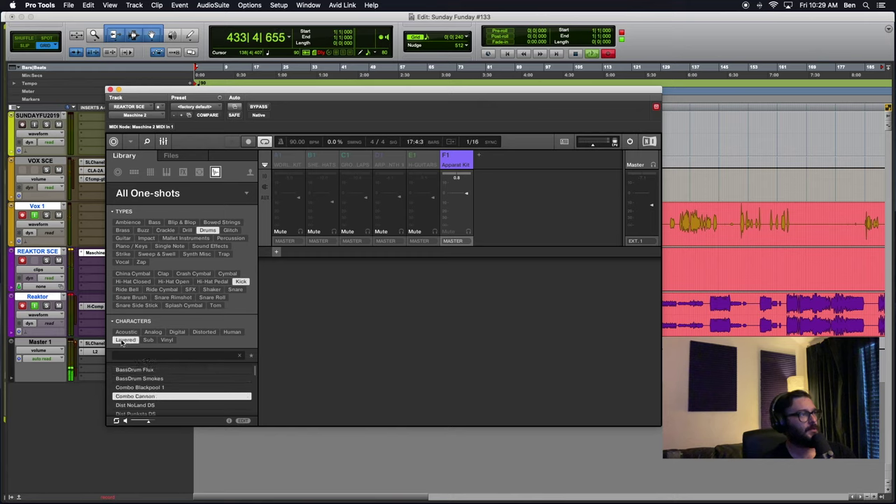
key("Down")
key("Down")
key("Down")
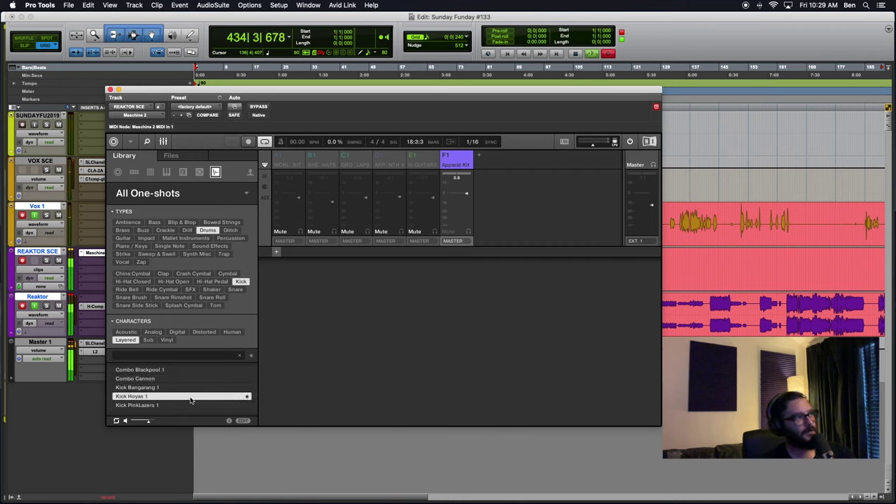
key("Up")
key("Up")
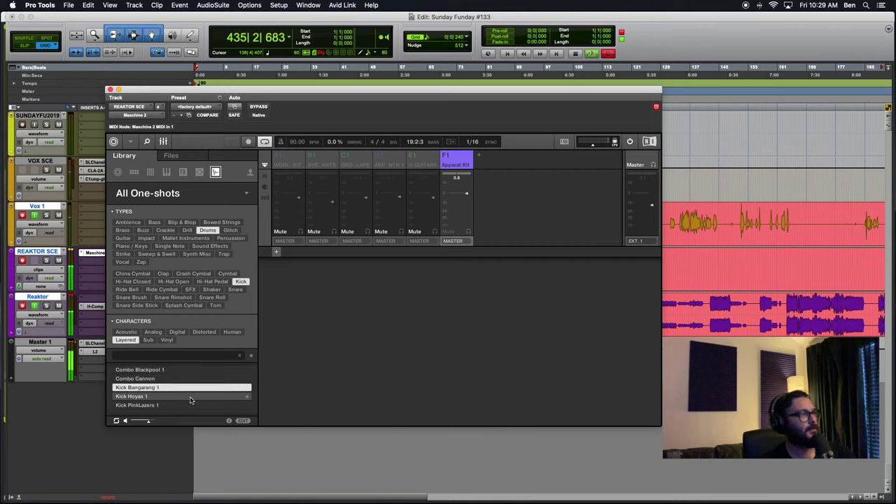
Audition Combo Blackpool 1, try the Sub and Human characters, and restrict the kick one-shots to Digital.
key("Up")
key("Up")
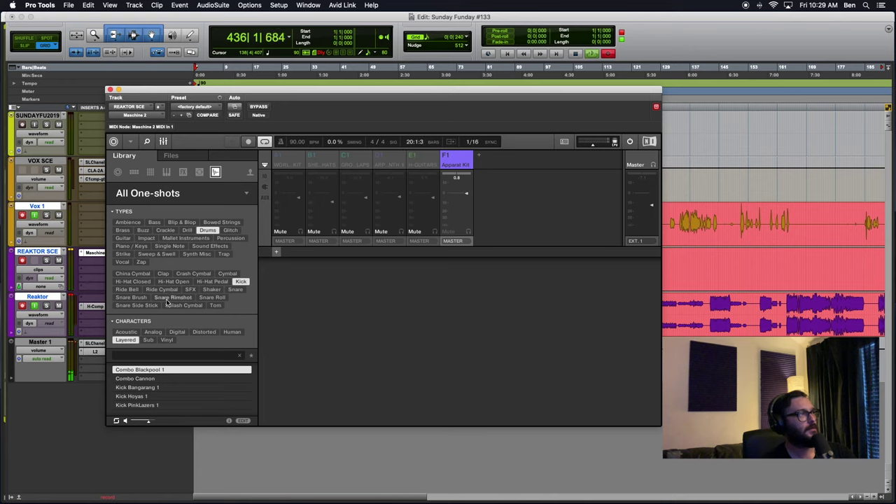
left_click(147, 340)
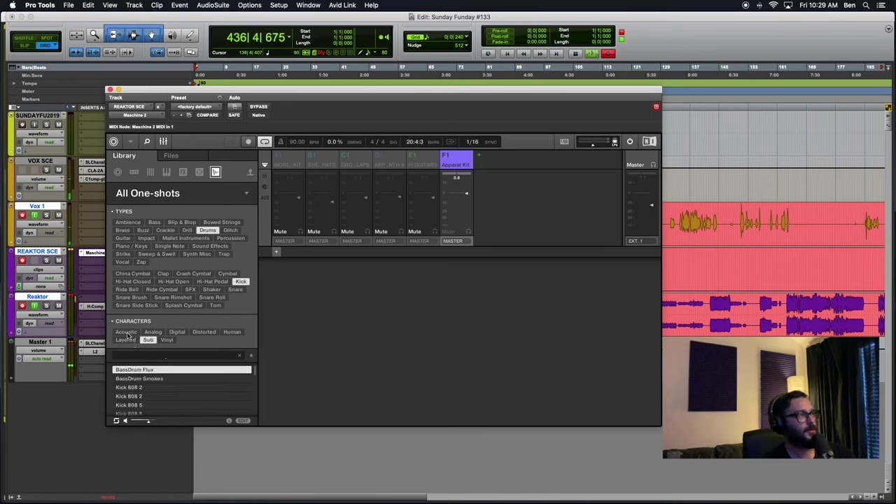
left_click(231, 334)
left_click(179, 333)
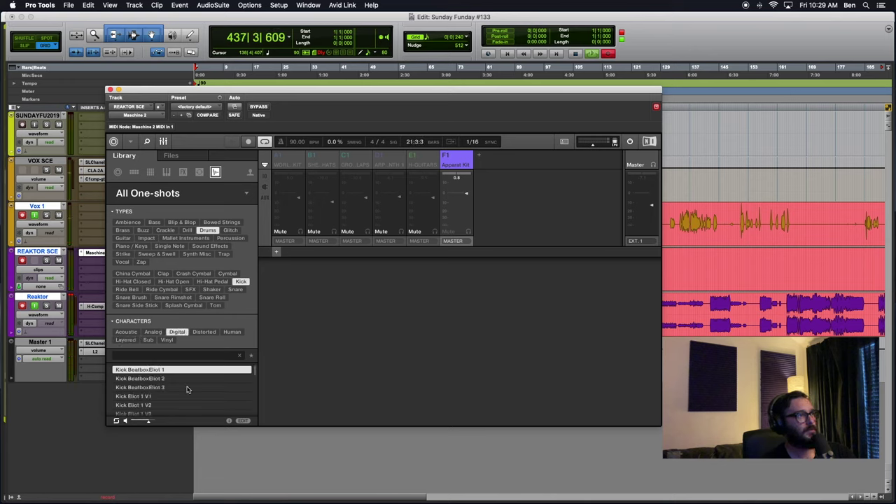
Audition the digital kick one-shots from Kick BeatboxEliot 2 through Kick 1996 1.
left_click(149, 379)
key("Down")
key("Down")
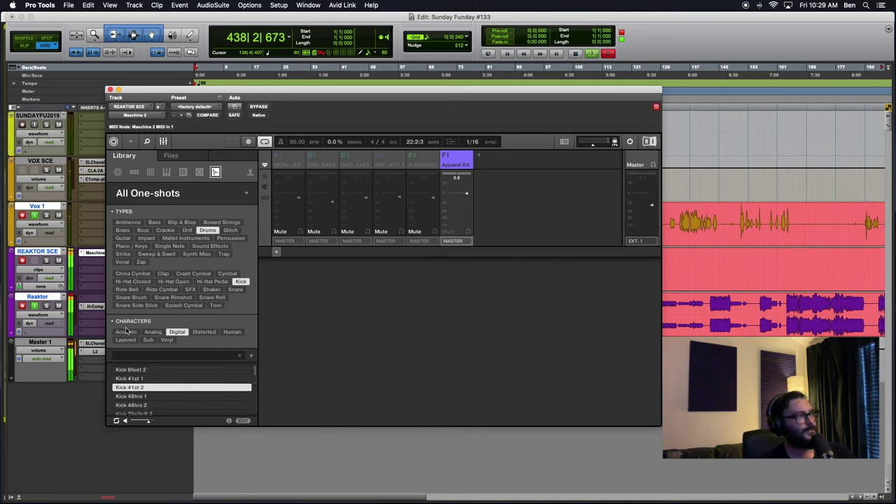
key("Down")
key("Down")
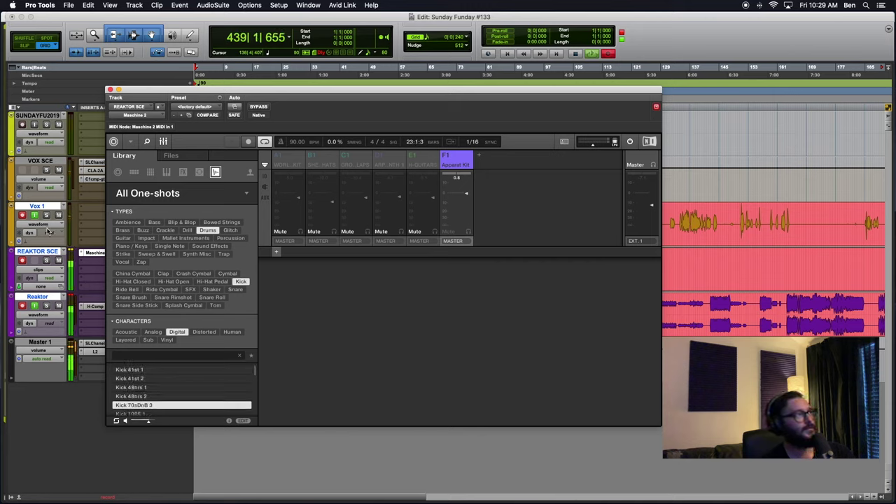
key("Down")
key("Down")
Mute the VOX SCE track, audition the kicks up to Kick AboutNow 1, and mark that sample as a favorite.
left_click(58, 170)
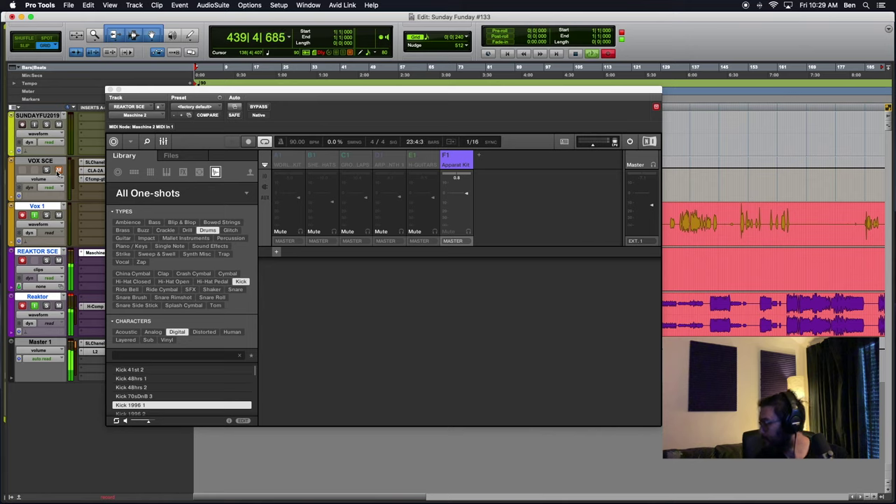
key("Down")
key("Down")
key("Down")
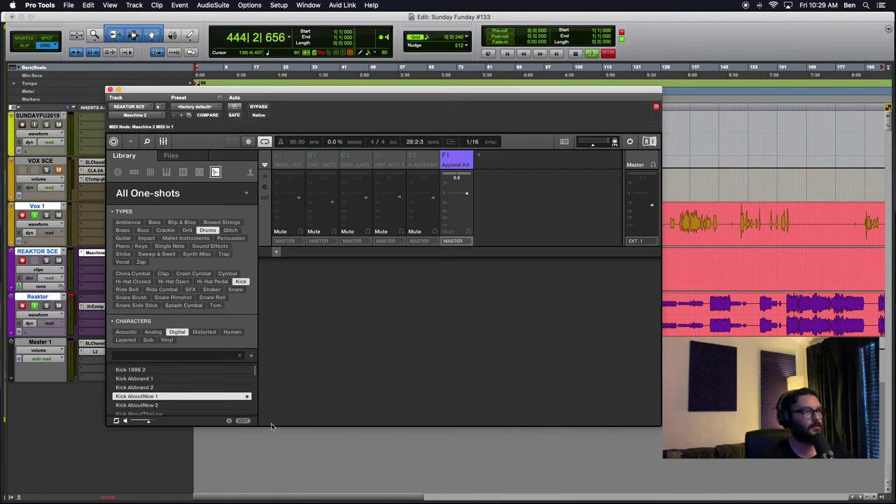
Audition the digital kicks from Kick AboutNow 2 through Kick AfroShop 2.
key("Down")
key("Down")
key("Down")
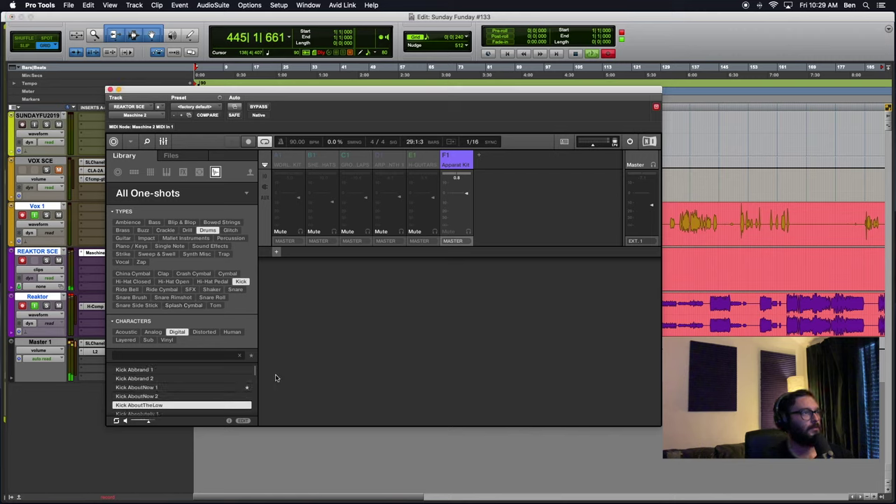
key("Down")
key("Down")
key("Down")
key("Down")
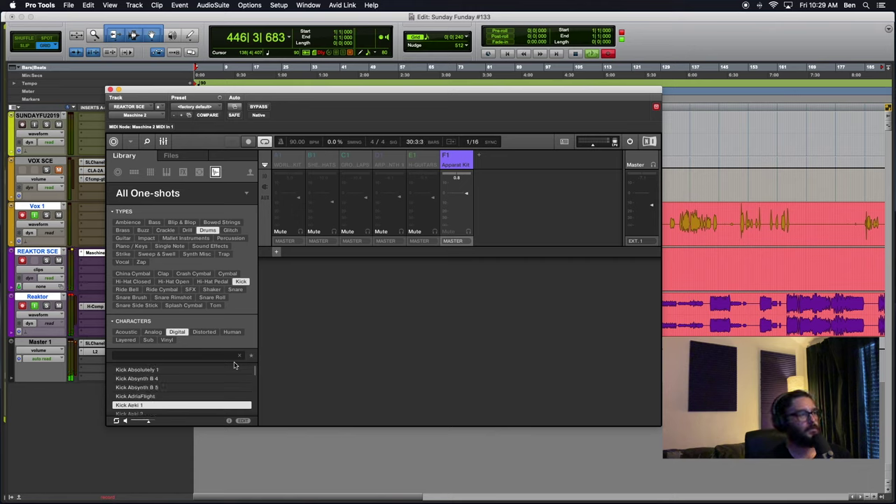
key("Down")
key("Down")
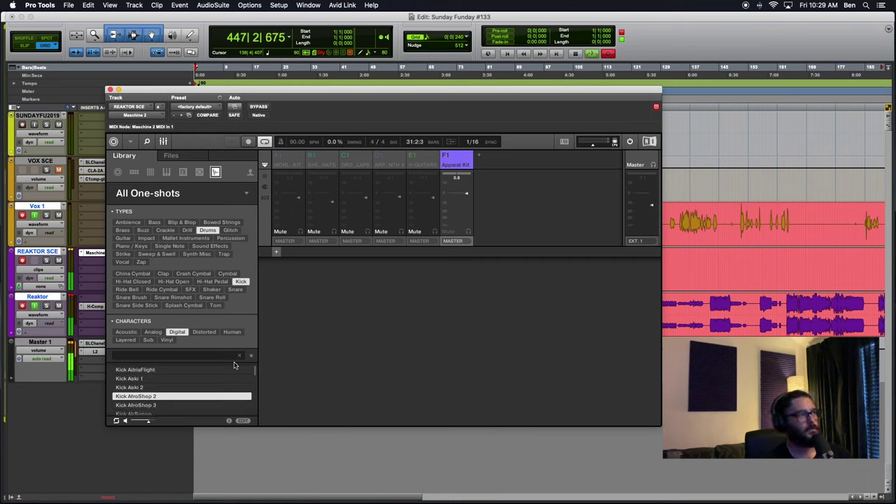
Compare Kick Aeki 1 with its neighbouring samples and mark Kick Aeki 1 as a favorite.
key("Up")
key("Up")
key("Down")
key("Up")
key("Up")
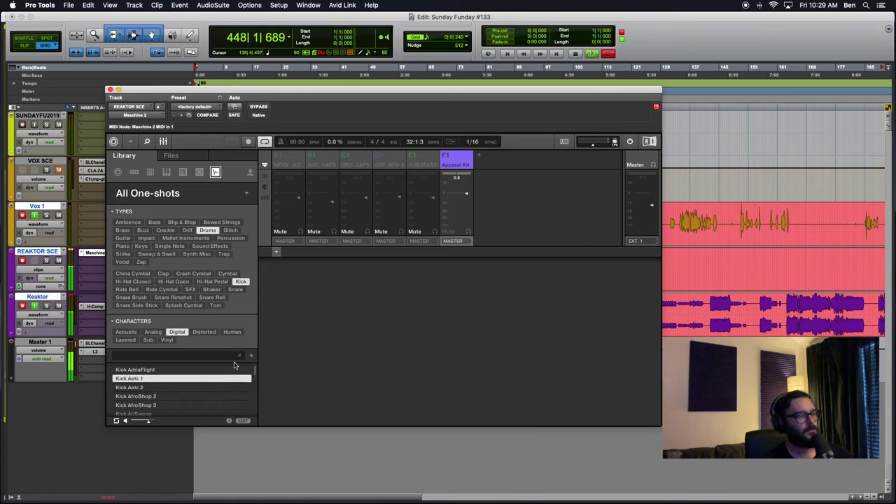
key("Down")
key("Up")
key("Down")
key("Up")
key("Down")
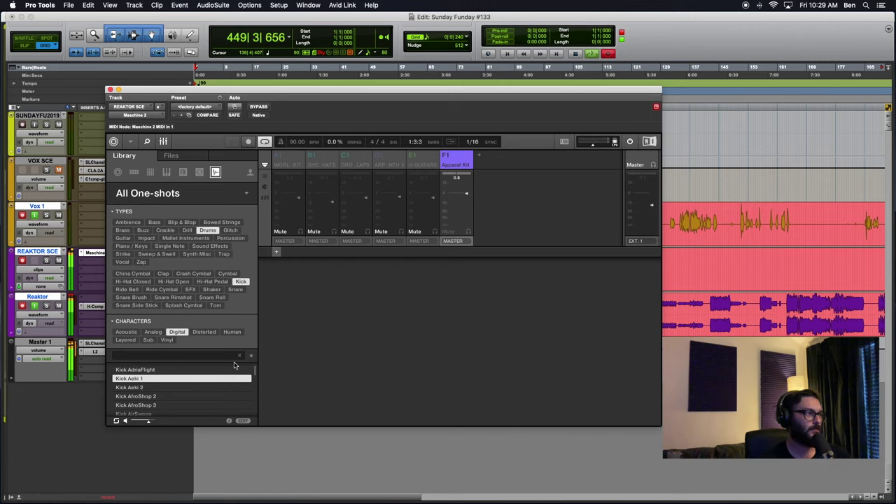
left_click(246, 378)
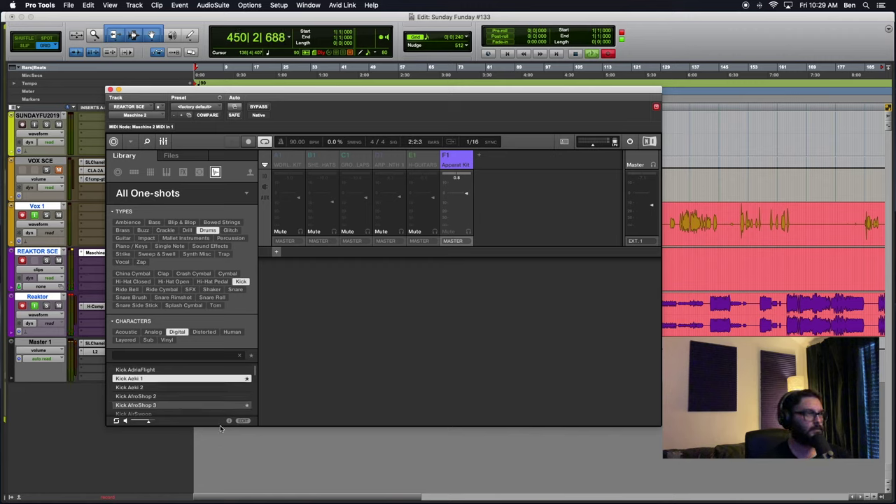
Audition the kicks from Kick Aeki 2 through Kick Alias 1 V2 and go back to Kick AboutNow 1.
key("Down")
key("Down")
key("Down")
key("Down")
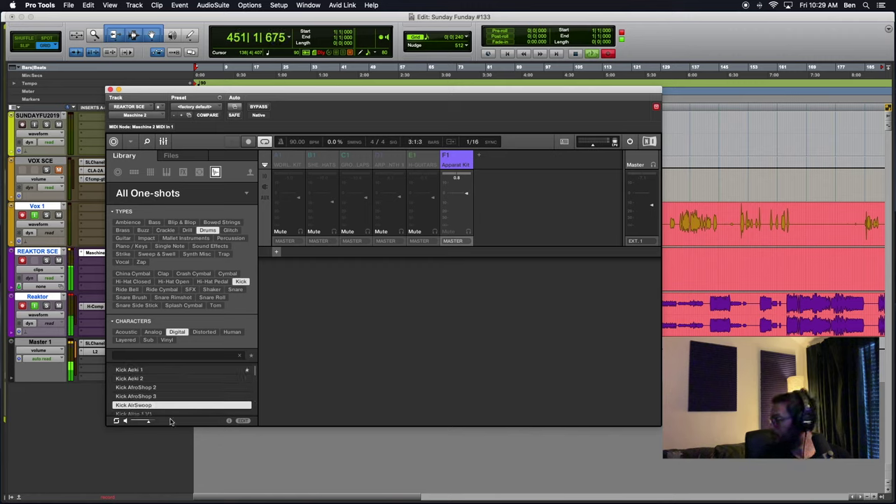
key("Down")
key("Down")
key("Down")
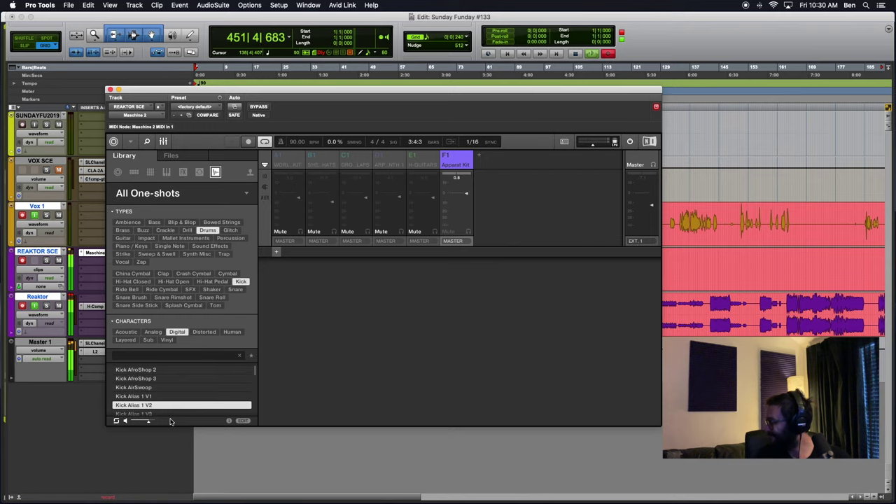
key("Down")
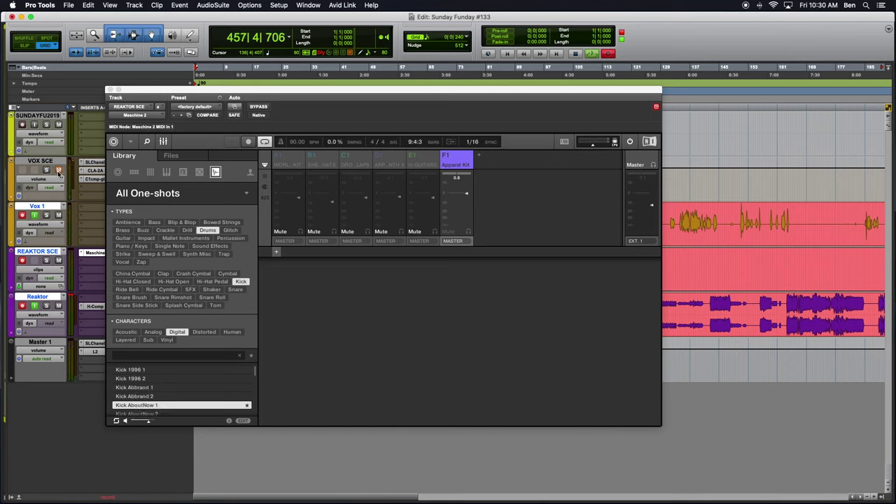
Go through the digital kicks again from Kick AboutNow 2 to Kick Alias 1 V3.
key("Down")
key("Down")
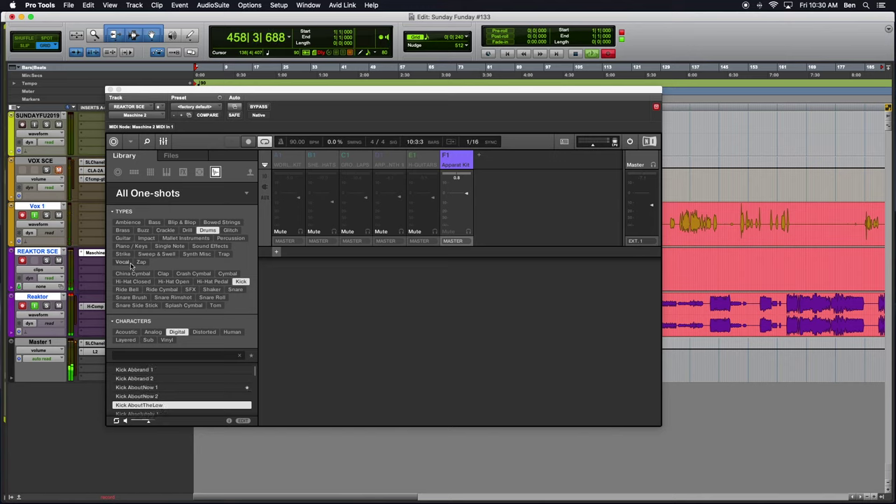
key("Down")
key("Down")
key("Down")
key("Down")
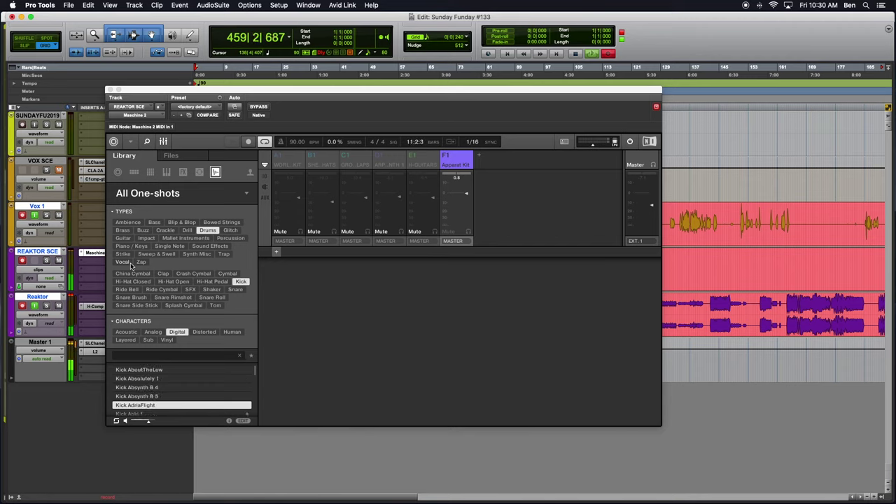
key("Down")
key("Down")
key("Down")
key("Down")
key("Down")
key("Down")
key("Down")
key("Down")
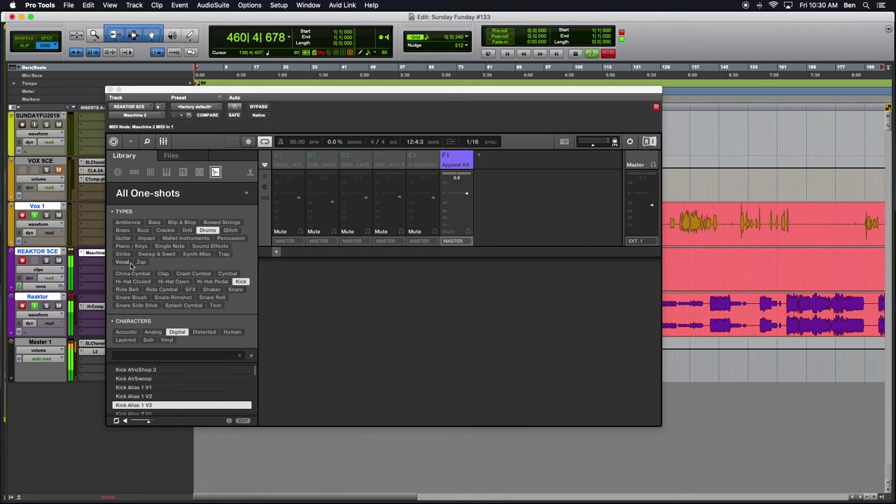
Audition the remaining Kick Alias samples and continue to Kick Alkaloid 1 V1.
key("Down")
key("Down")
key("Down")
key("Down")
key("Down")
key("Down")
key("Down")
key("Down")
key("Down")
key("Down")
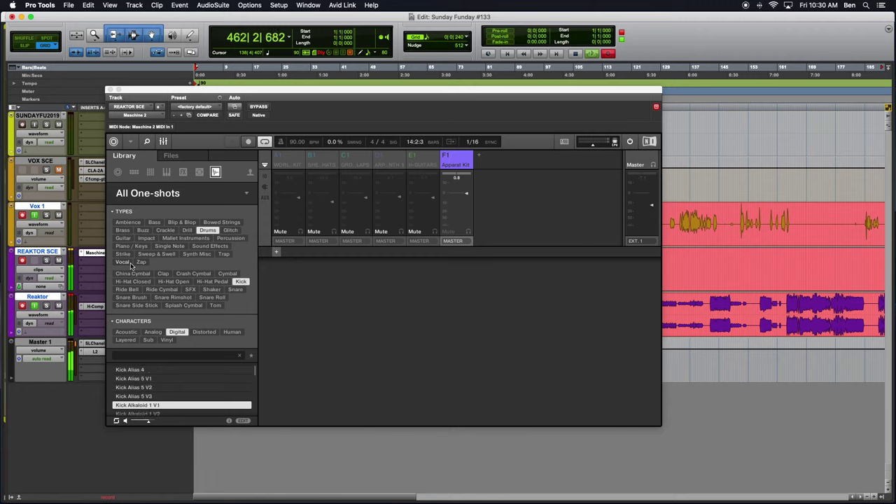
Audition the Kick Alkaloid samples from Kick Alkaloid 1 V2 through Kick Alkaloid 4 V2.
key("Down")
key("Down")
key("Down")
key("Down")
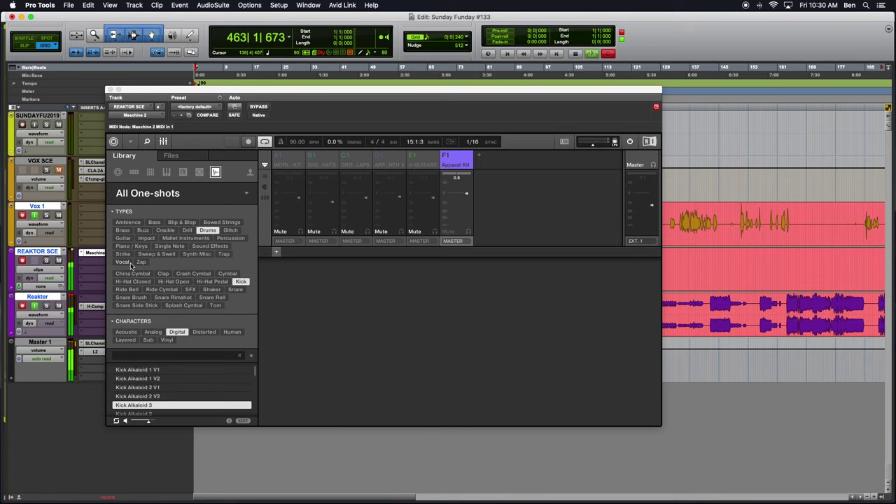
key("Down")
key("Down")
key("Down")
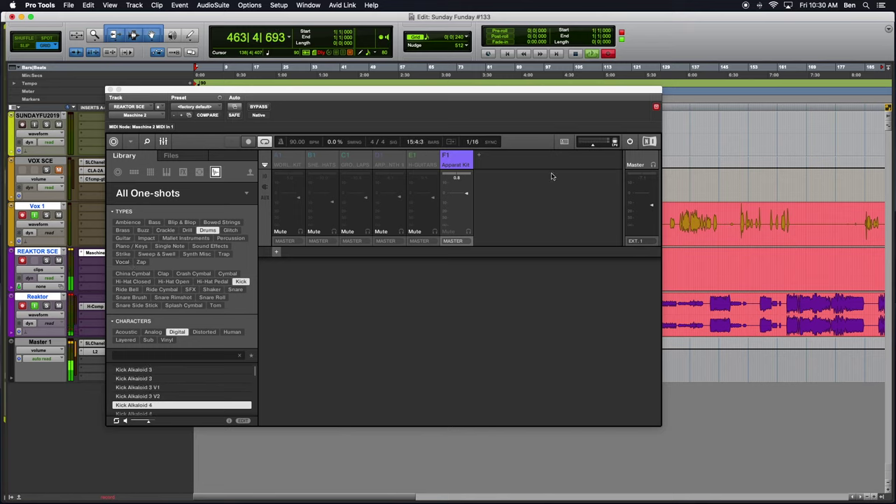
key("Down")
key("Down")
key("Down")
key("Down")
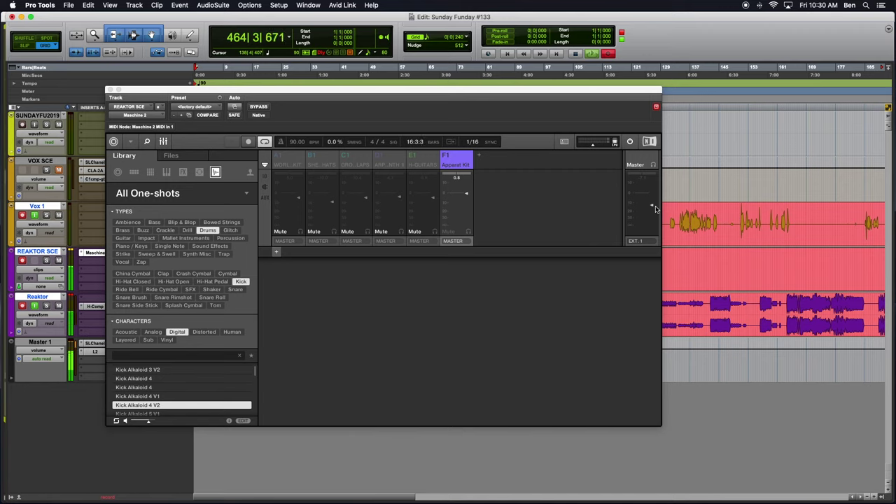
Audition the digital kicks from Kick Alkaloid 5 V1 through Kick Alonso 1.
key("Down")
key("Down")
key("Down")
key("Down")
key("Down")
key("Down")
key("Down")
key("Down")
key("Down")
key("Down")
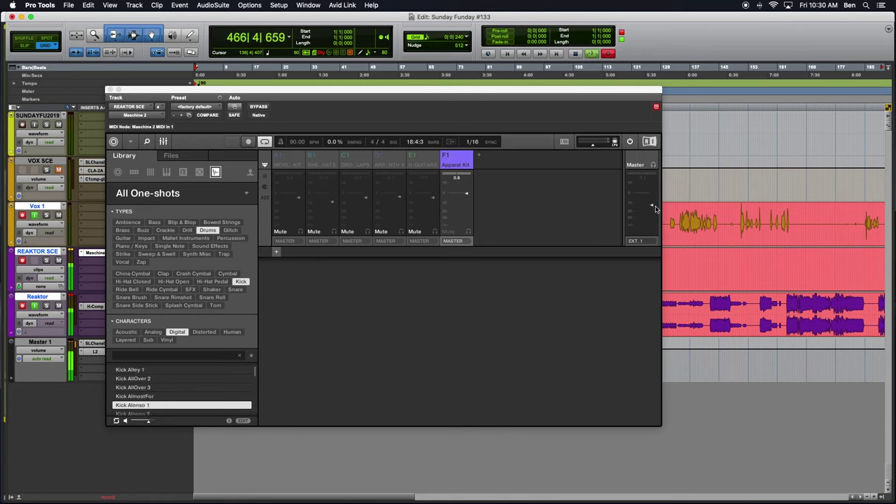
Audition the digital kicks from Kick Alonso 2 through Kick Alphabetical 8.
key("Down")
key("Down")
key("Down")
key("Down")
key("Down")
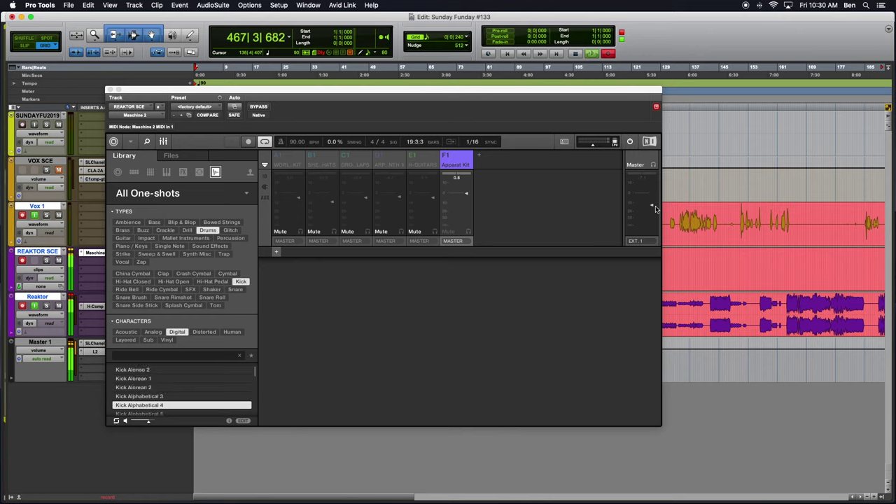
key("Down")
key("Down")
key("Down")
key("Down")
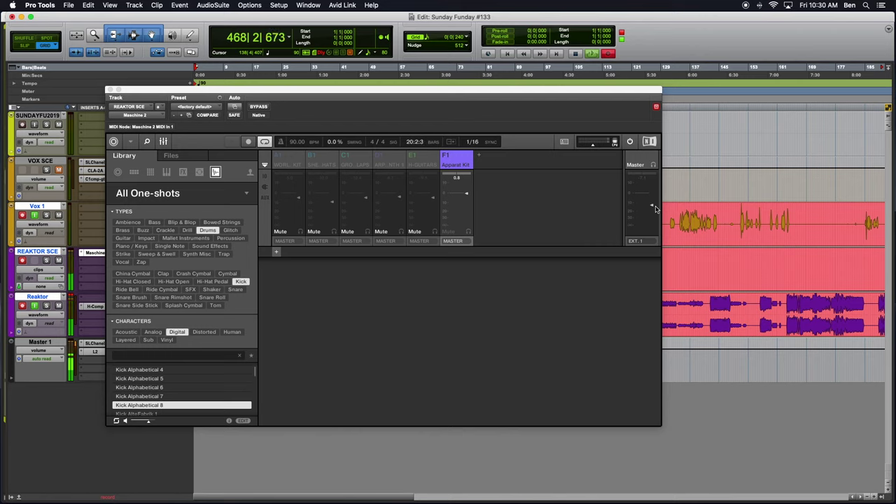
Audition the Kick AlteFabrik samples and compare Kick Ame 1 with its neighbouring samples.
key("Down")
key("Down")
key("Down")
key("Down")
key("Down")
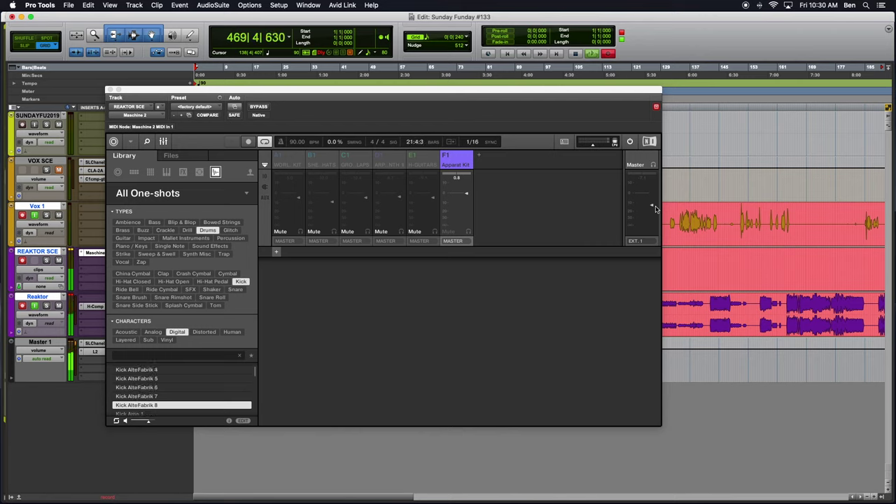
key("Down")
key("Down")
key("Up")
key("Down")
key("Up")
key("Down")
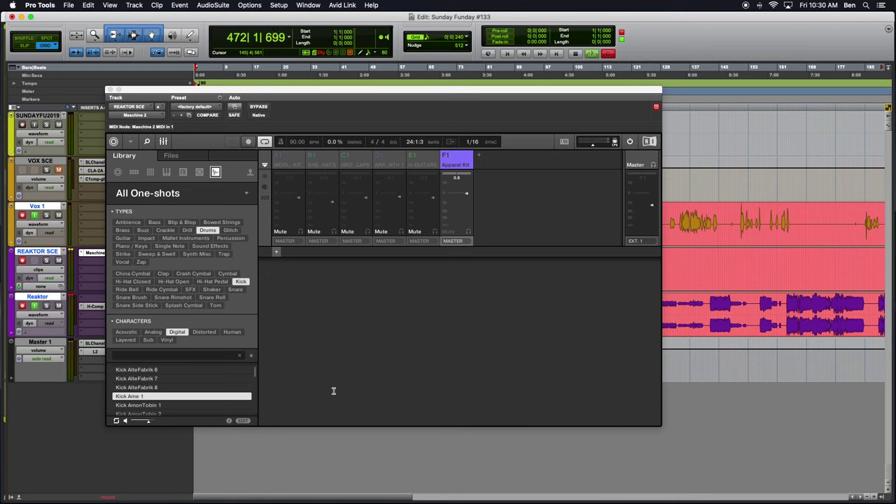
Mark Kick Ame 1 as a favorite and audition the kicks from Kick AmonTobin 1 through Kick AnimalThug 1.
key("Down")
key("Down")
key("Down")
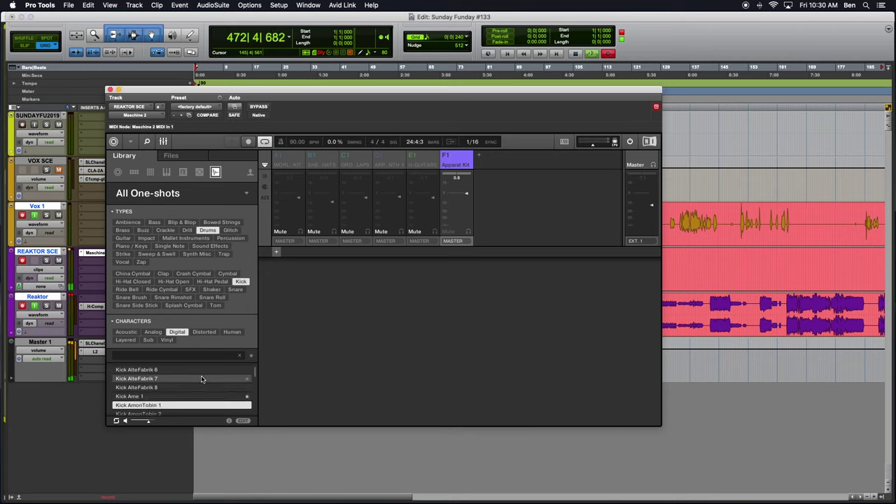
key("Down")
key("Down")
key("Down")
key("Down")
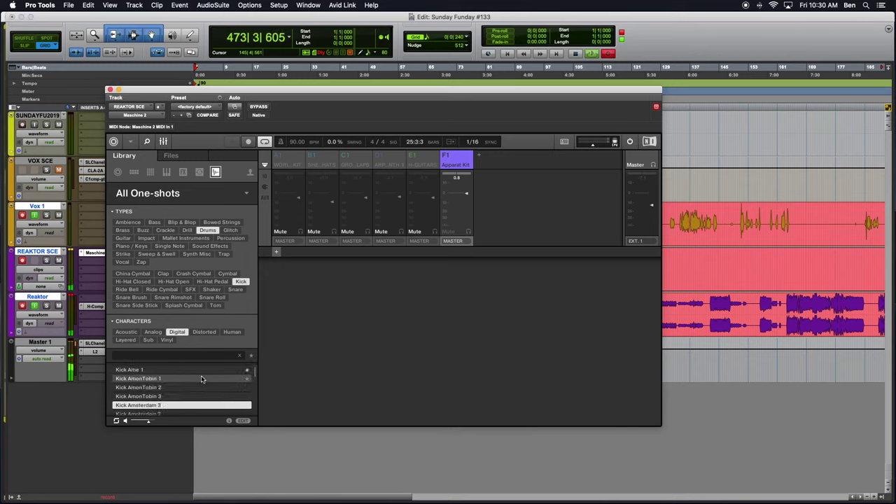
key("Down")
key("Down")
key("Down")
key("Down")
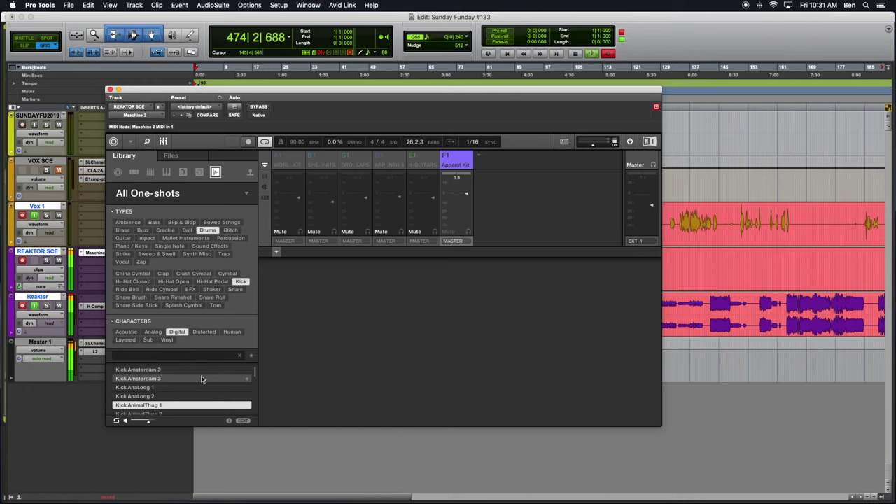
Audition the digital kicks from Kick AnimalThug 2 through Kick Apparat 3.
key("Down")
key("Down")
key("Down")
key("Down")
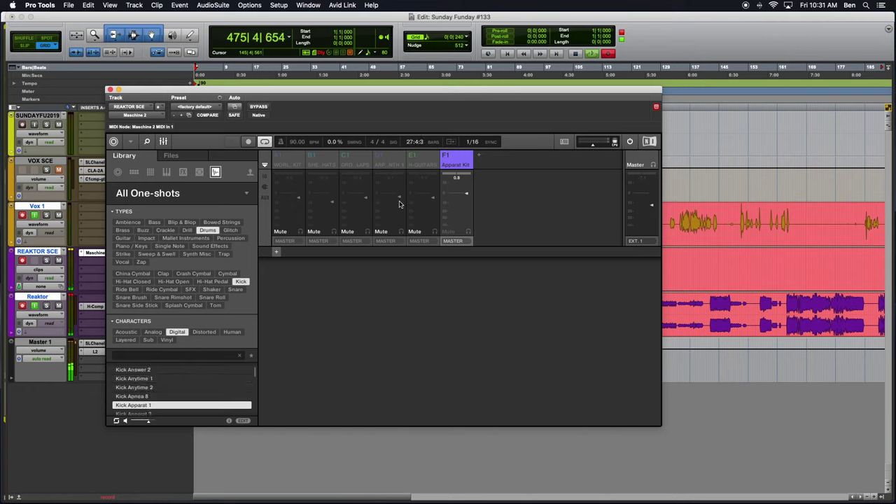
key("Down")
key("Down")
key("Down")
key("Down")
key("Down")
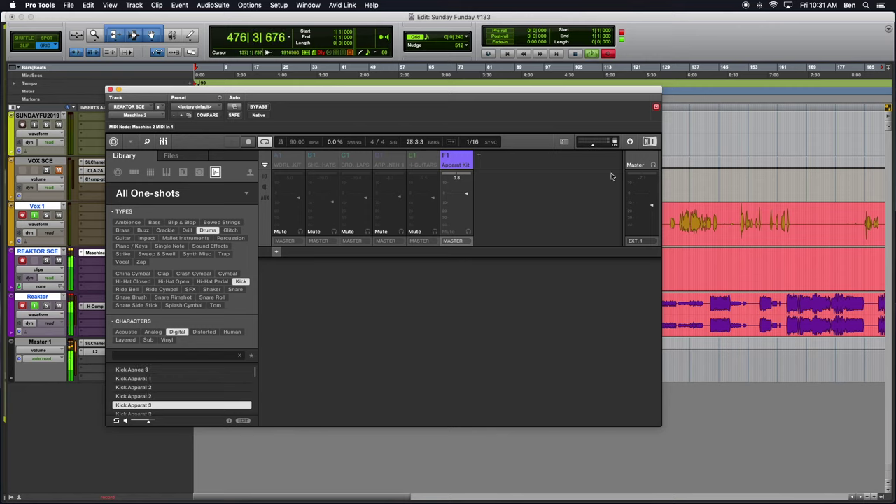
Lower the sample preview volume slightly while auditioning the digital kicks from Kick Apparat 4 through Kick Apparat 18.
key("Down")
key("Down")
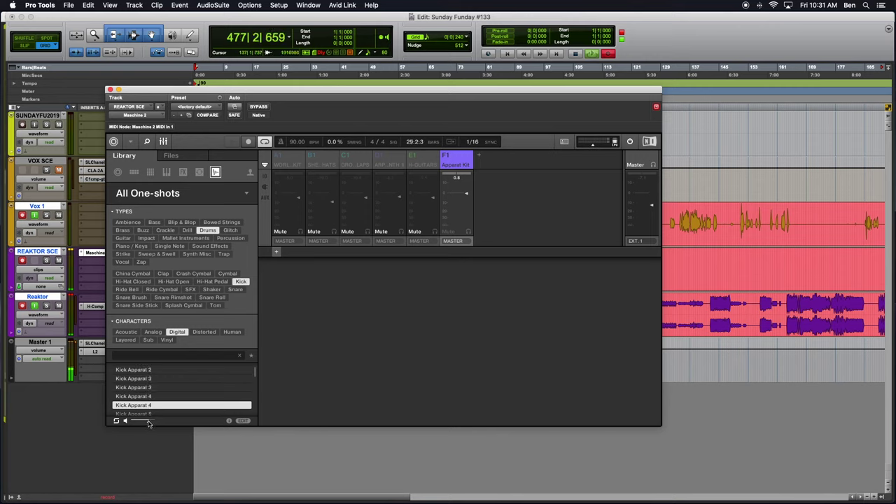
key("Down")
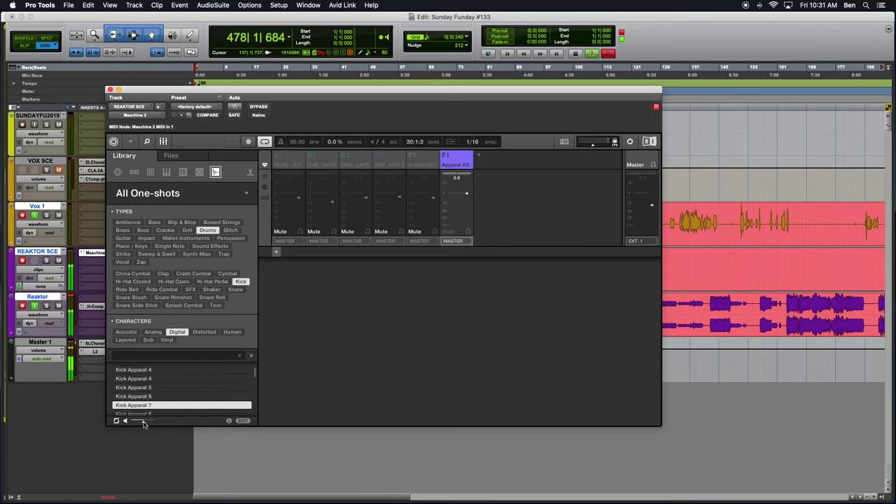
key("Down")
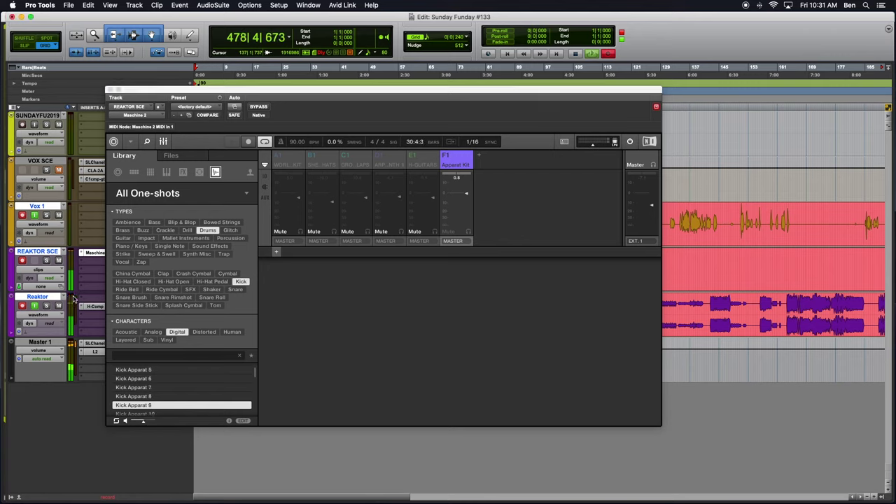
key("Down")
key("Down")
key("Down")
key("Down")
key("Down")
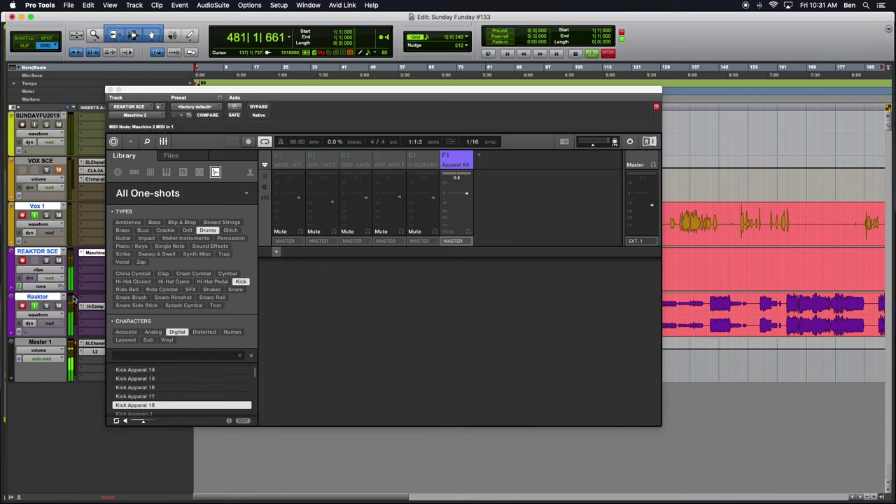
Audition the digital kicks that follow Kick Apparat 18, continuing through Kick Arcocen 2 V6.
key("Down")
key("Down")
key("Down")
key("Down")
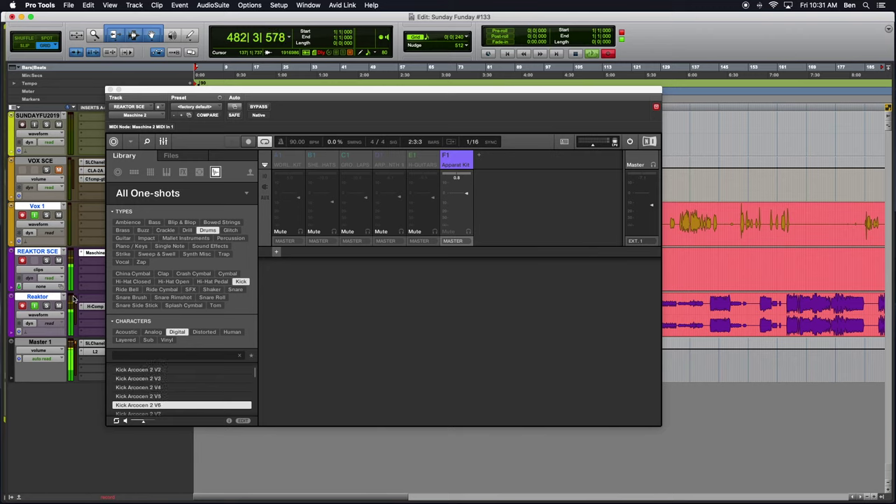
Audition the remaining Kick Arcocen samples and the Kick Arena samples up to Kick Arena 4.
key("Down")
key("Down")
key("Down")
key("Down")
key("Down")
key("Down")
key("Down")
key("Down")
key("Down")
key("Down")
key("Down")
key("Down")
key("Down")
key("Down")
key("Down")
key("Down")
key("Down")
key("Down")
key("Down")
key("Down")
key("Up")
key("Down")
key("Down")
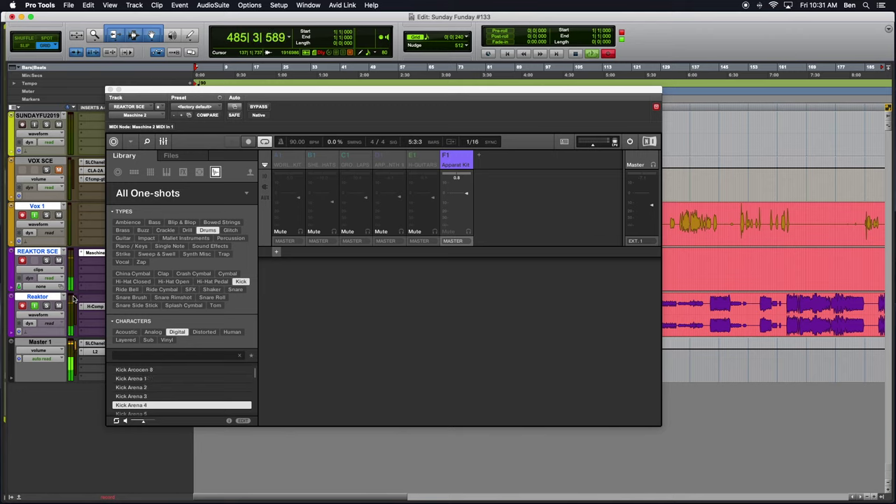
Compare Kick Arena 4 with its neighbouring samples and continue auditioning through Kick Arena 8.
key("Up")
key("Down")
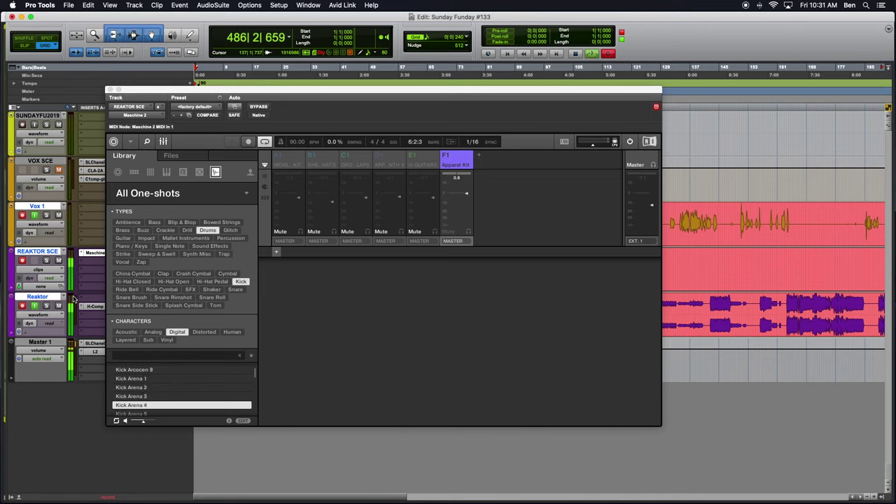
key("Down")
key("Up")
key("Up")
key("Down")
key("Down")
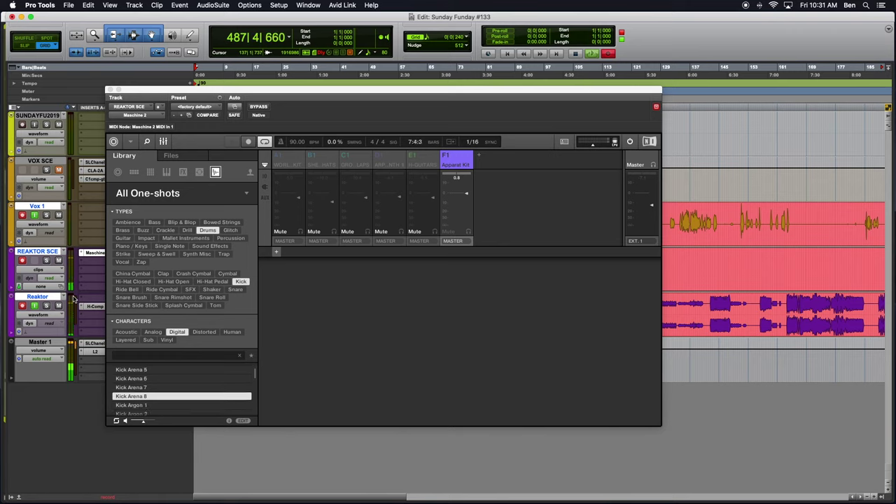
Compare the kicks from Kick Arena 5 through Kick Arena 8 and mark Kick Arena 7 as a favorite.
key("Up")
key("Up")
key("Up")
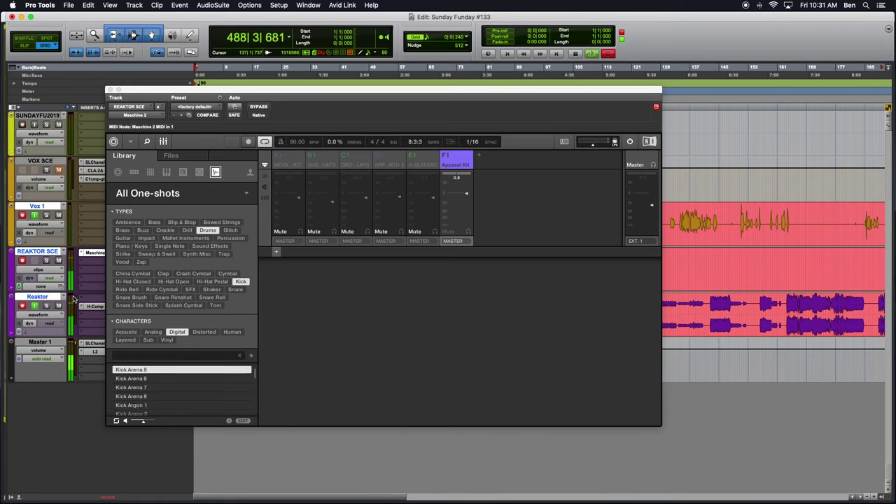
key("Down")
key("Down")
key("Down")
key("Down")
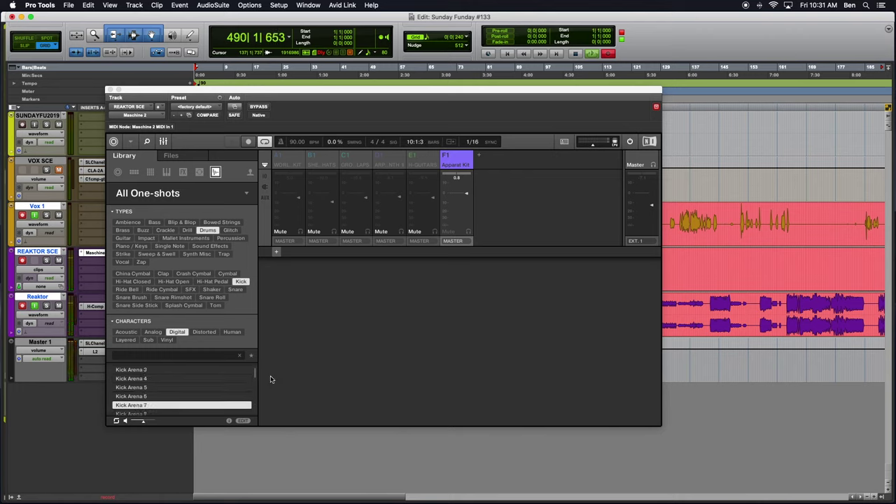
key("Up")
key("Down")
key("Down")
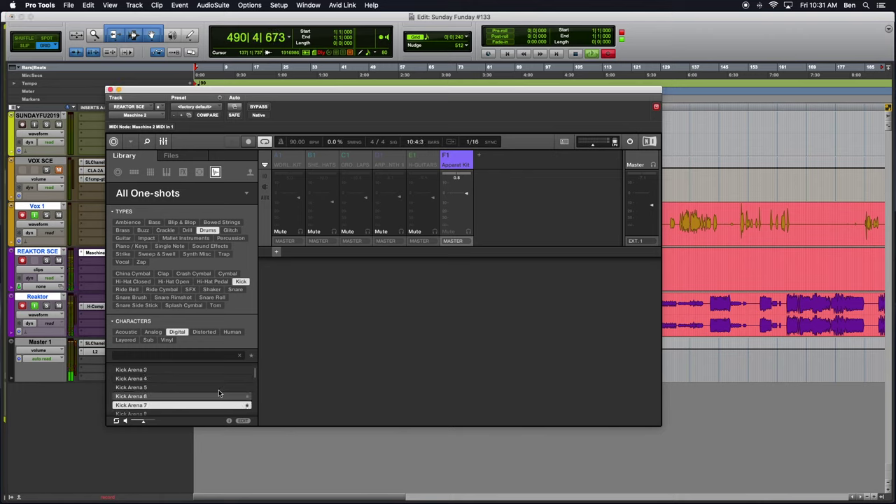
Audition the digital kicks from Kick Arena 8 through Kick Argon 6.
key("Down")
key("Down")
key("Down")
key("Down")
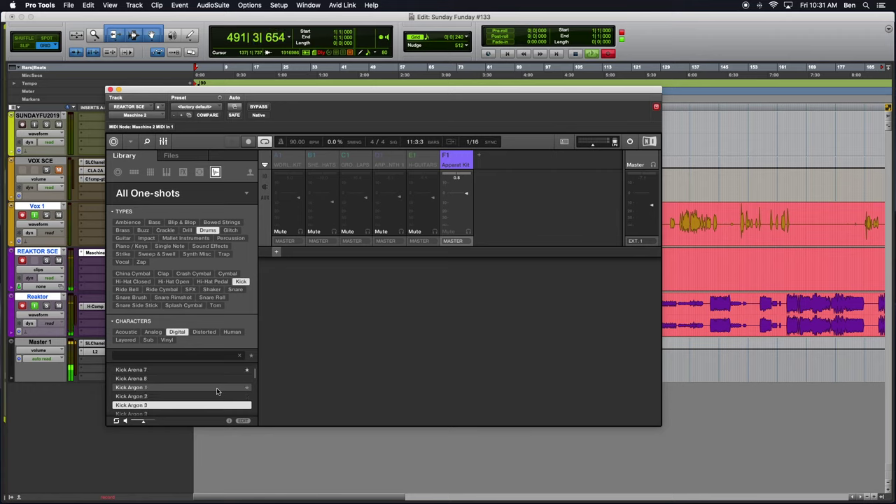
key("Down")
key("Down")
key("Down")
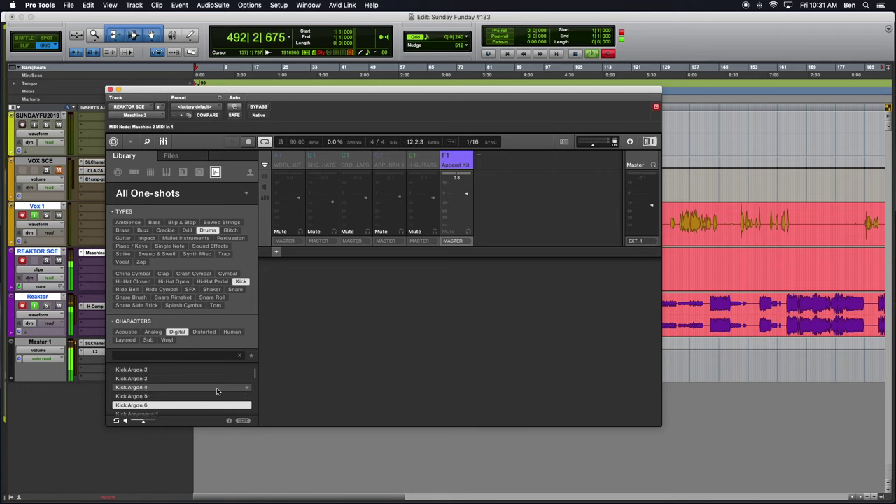
Audition the digital kicks that follow Kick Argon 6, continuing through Kick Autopsy 1 V3.
key("Down")
key("Down")
key("Down")
key("Down")
key("Down")
key("Down")
key("Down")
key("Down")
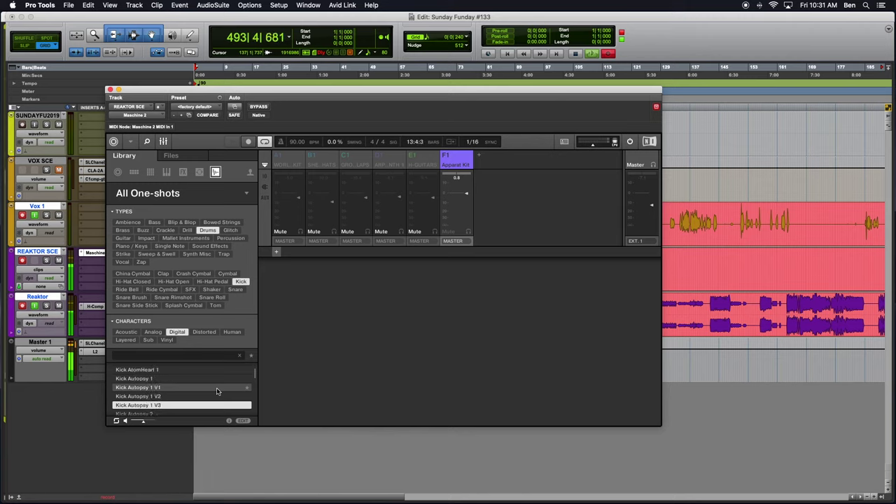
Audition the digital kicks from Kick Autopsy 2 through the Kick Ball 2 samples.
key("Down")
key("Down")
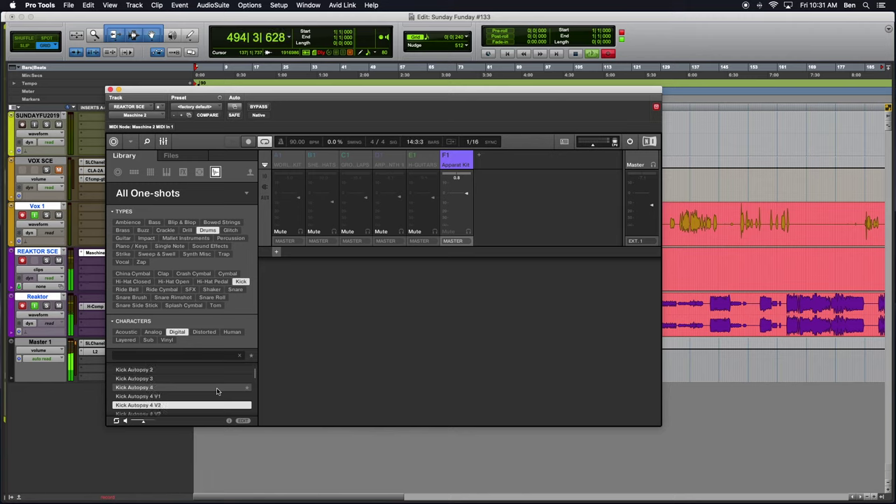
key("Down")
key("Down")
key("Down")
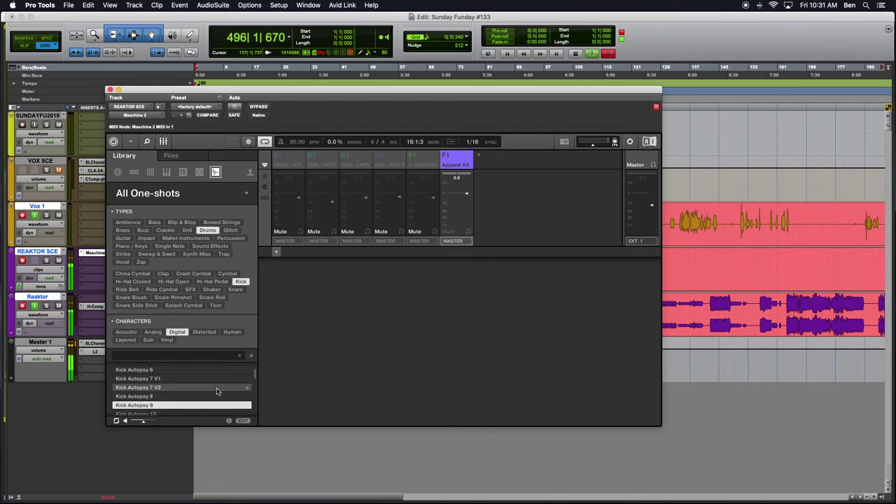
key("Down")
key("Down")
key("Down")
key("Down")
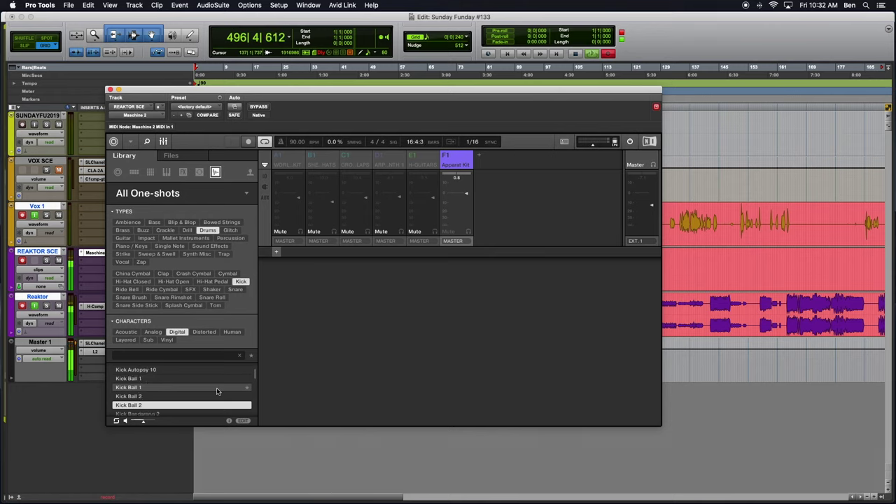
Audition the digital kicks that follow Kick Ball 2, continuing through Kick Bikini 2.
key("Down")
key("Down")
key("Down")
key("Down")
key("Down")
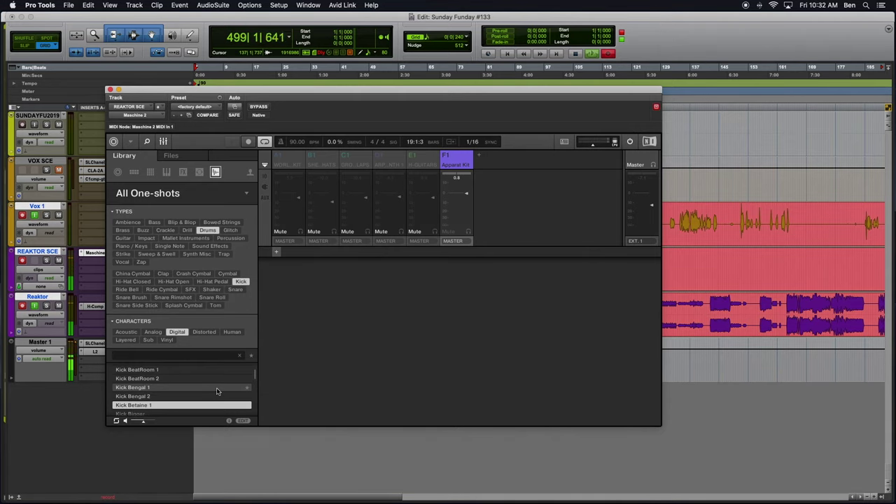
key("Down")
key("Down")
key("Down")
key("Down")
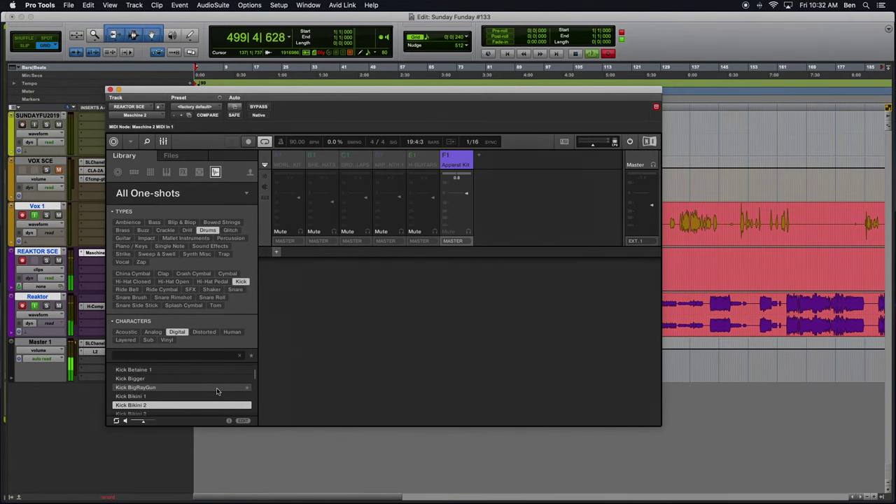
Audition the digital kicks from Kick Bikini 3 through Kick Bleeper 2.
key("Down")
key("Down")
key("Down")
key("Down")
key("Down")
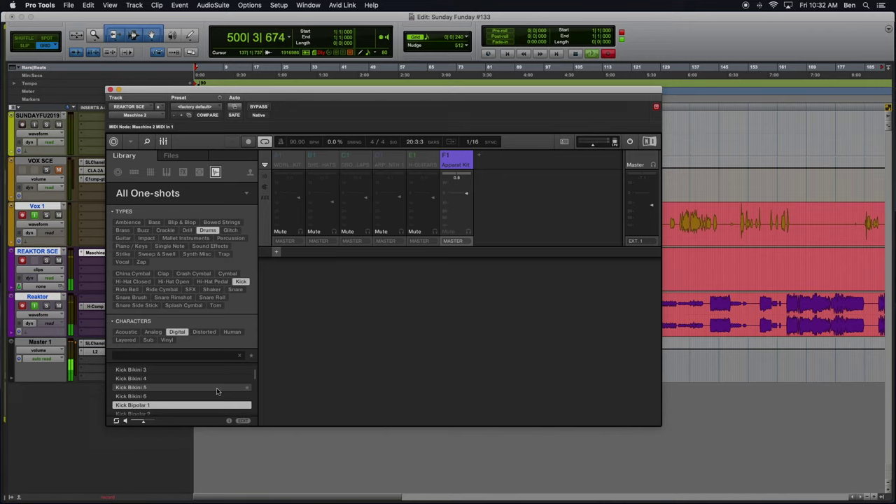
key("Down")
key("Down")
key("Down")
key("Down")
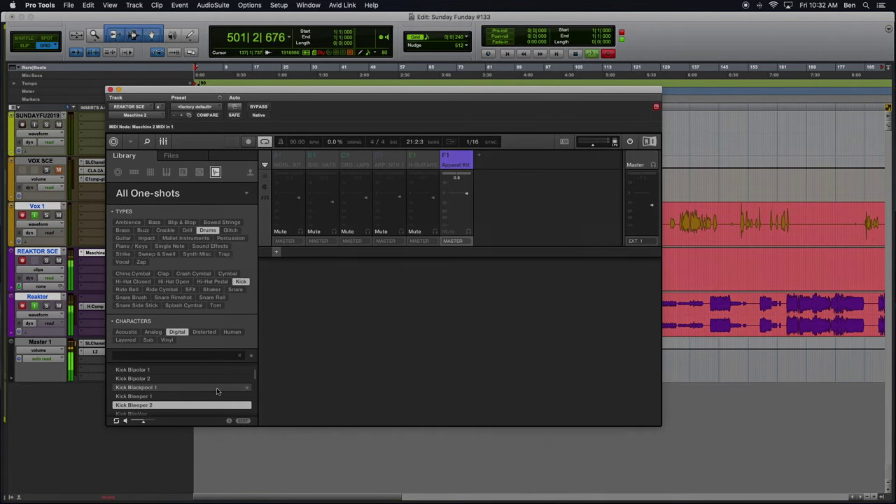
Audition the digital kicks from Kick BlipVoc through Kick Bodies.
key("Down")
key("Down")
key("Down")
key("Down")
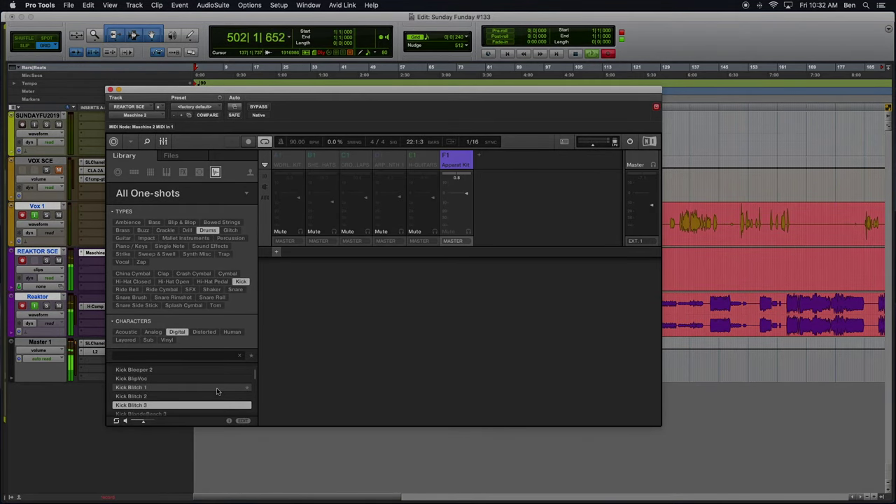
key("Down")
key("Down")
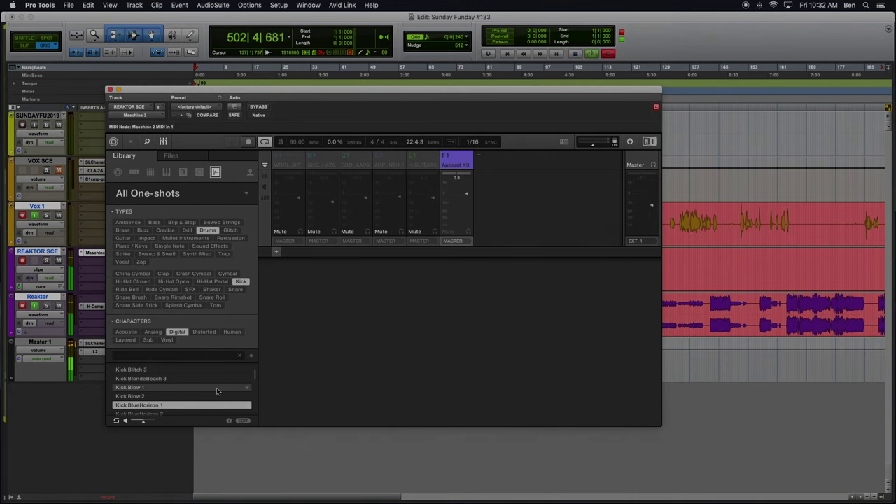
key("Down")
key("Down")
key("Down")
key("Down")
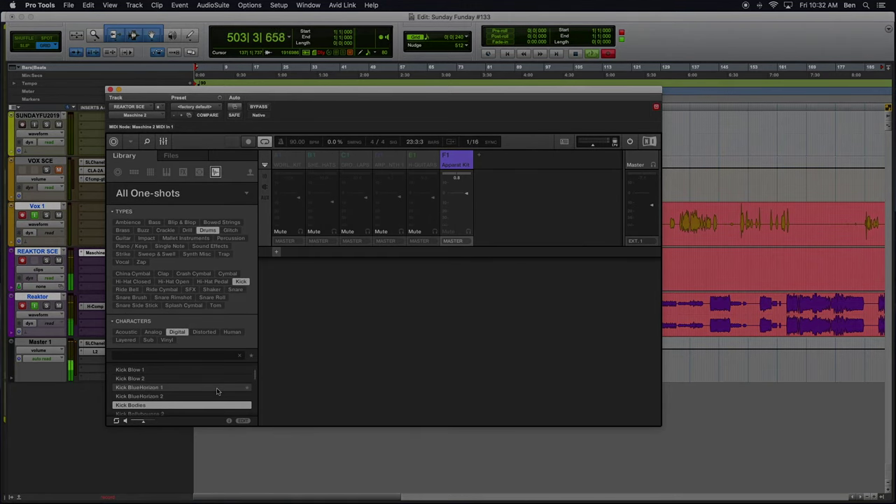
Audition the digital kicks from Kick Bollybounce 2 through Kick Bomb 7.
key("Down")
key("Down")
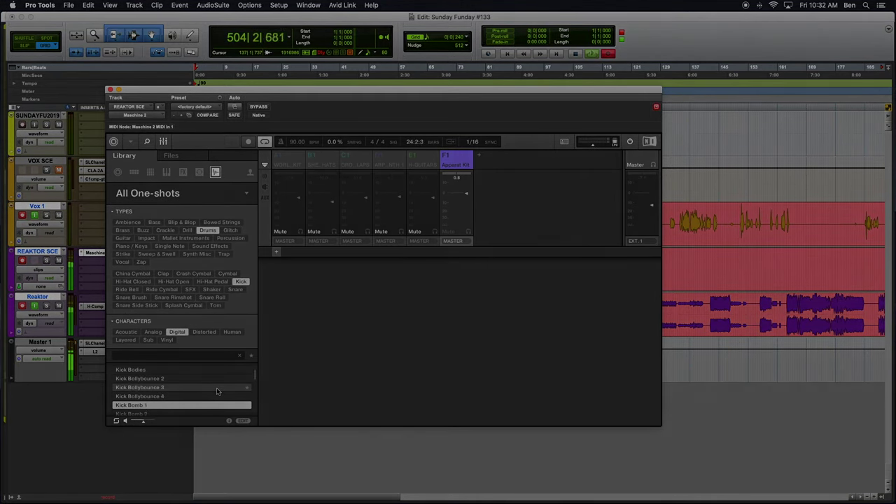
key("Down")
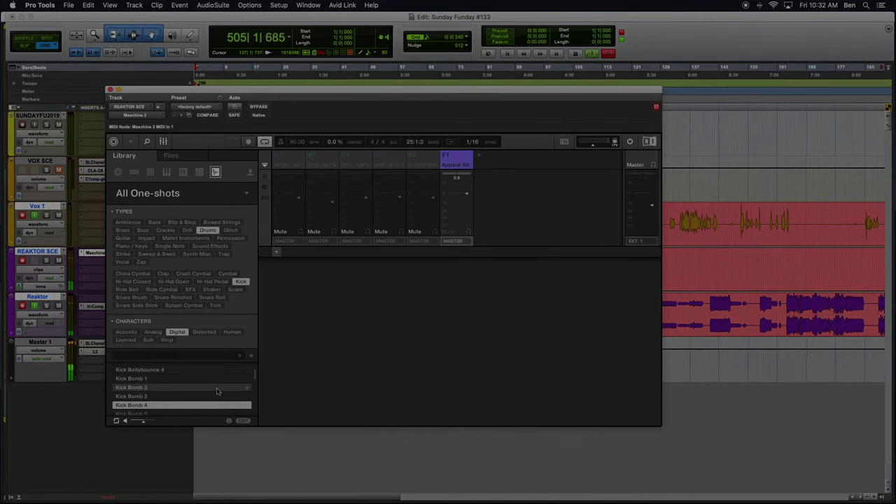
key("Down")
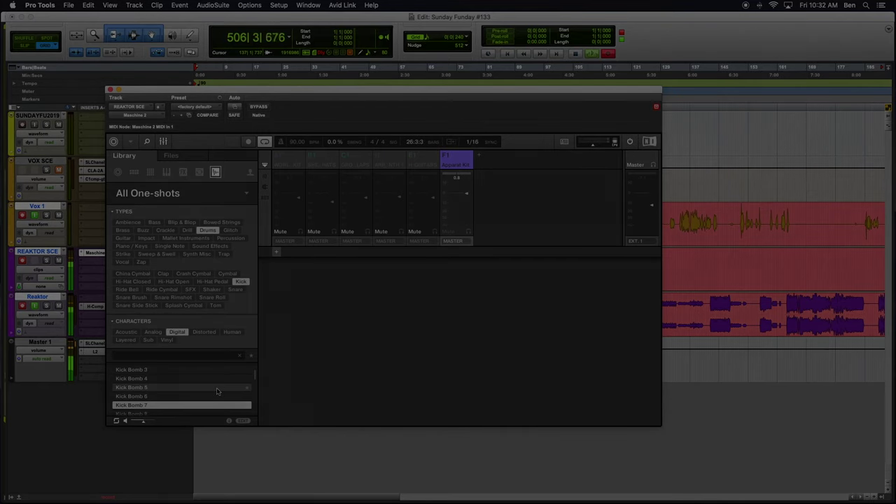
key("Down")
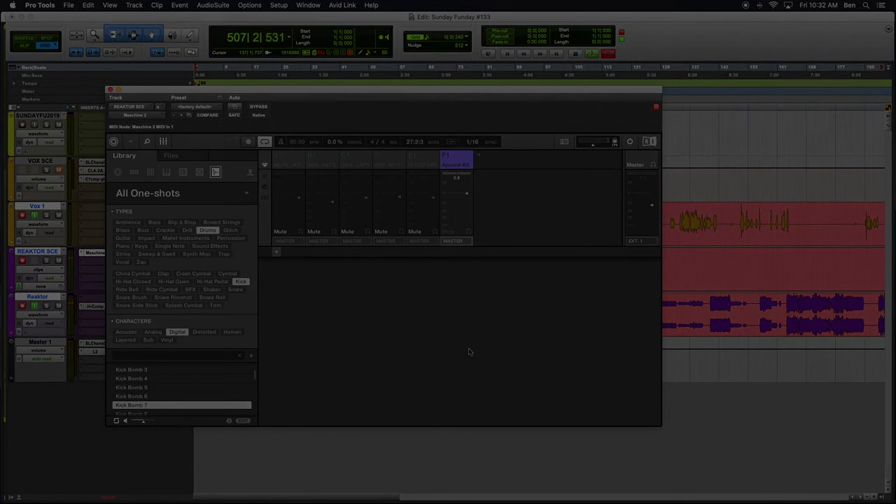